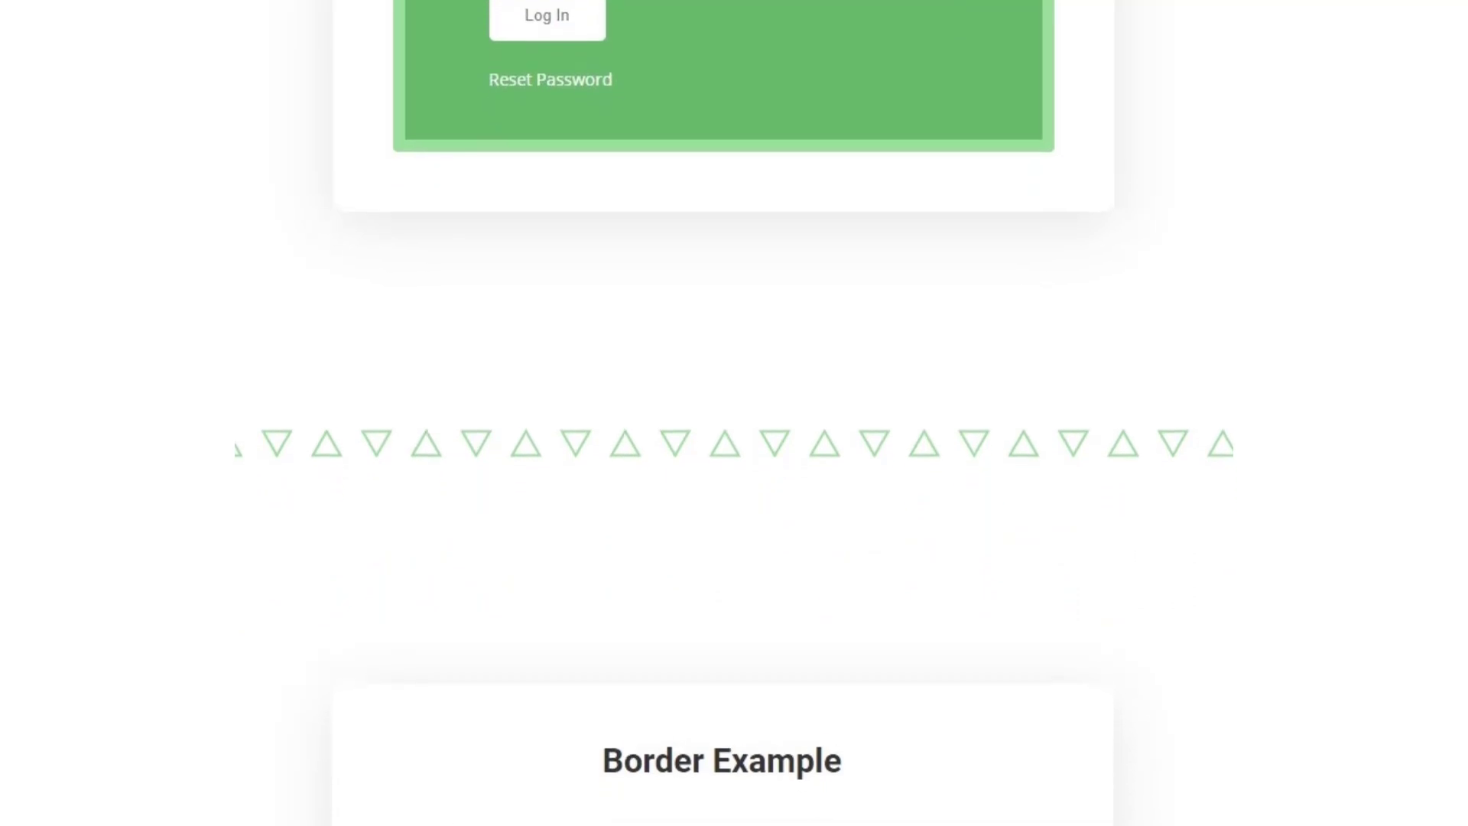
Step: Look through the sample login form designs on the demo page, including the Border and Black & White examples
scroll(734, 413, "down", 4)
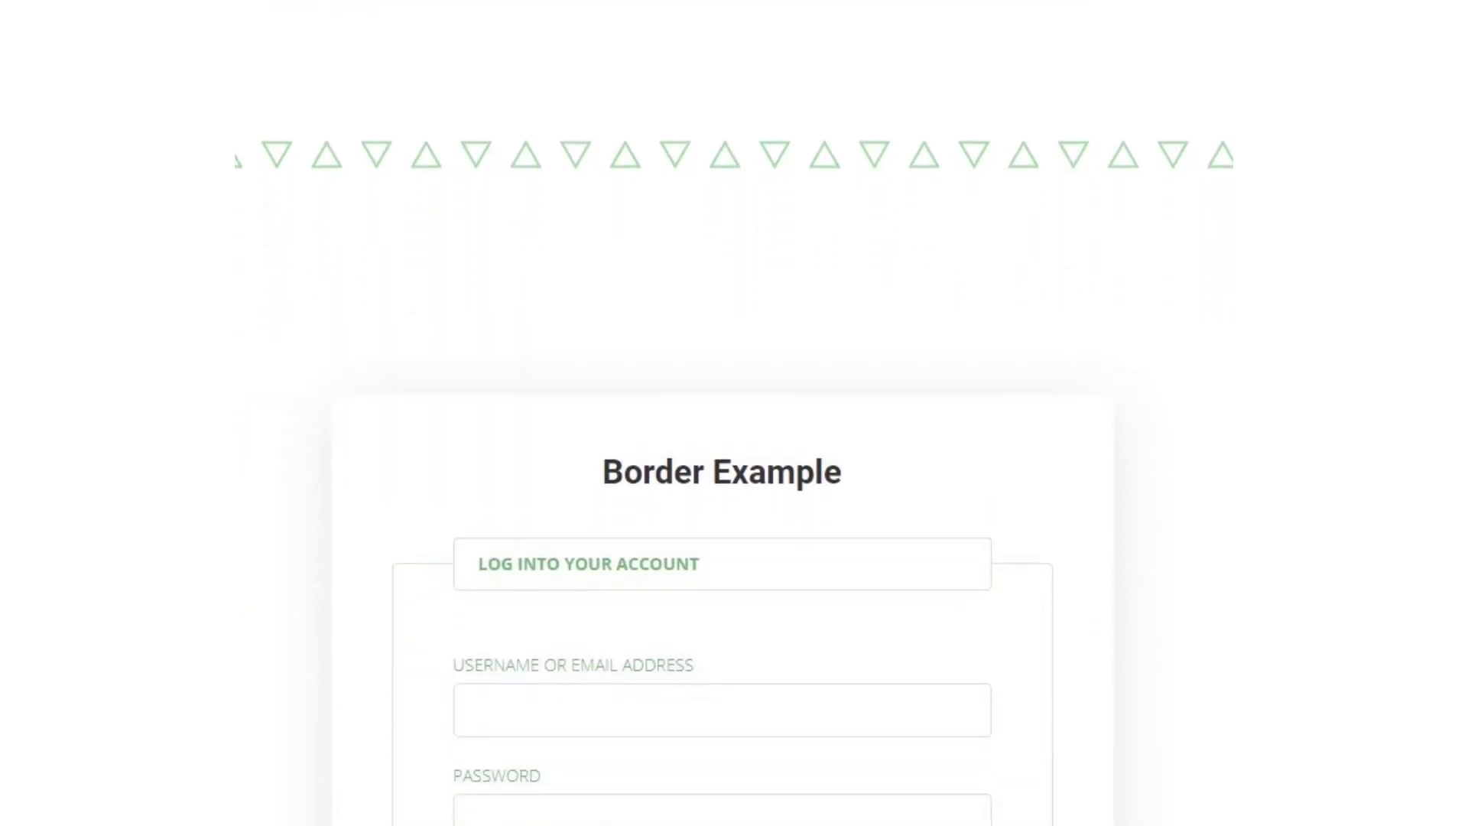
scroll(734, 413, "down", 4)
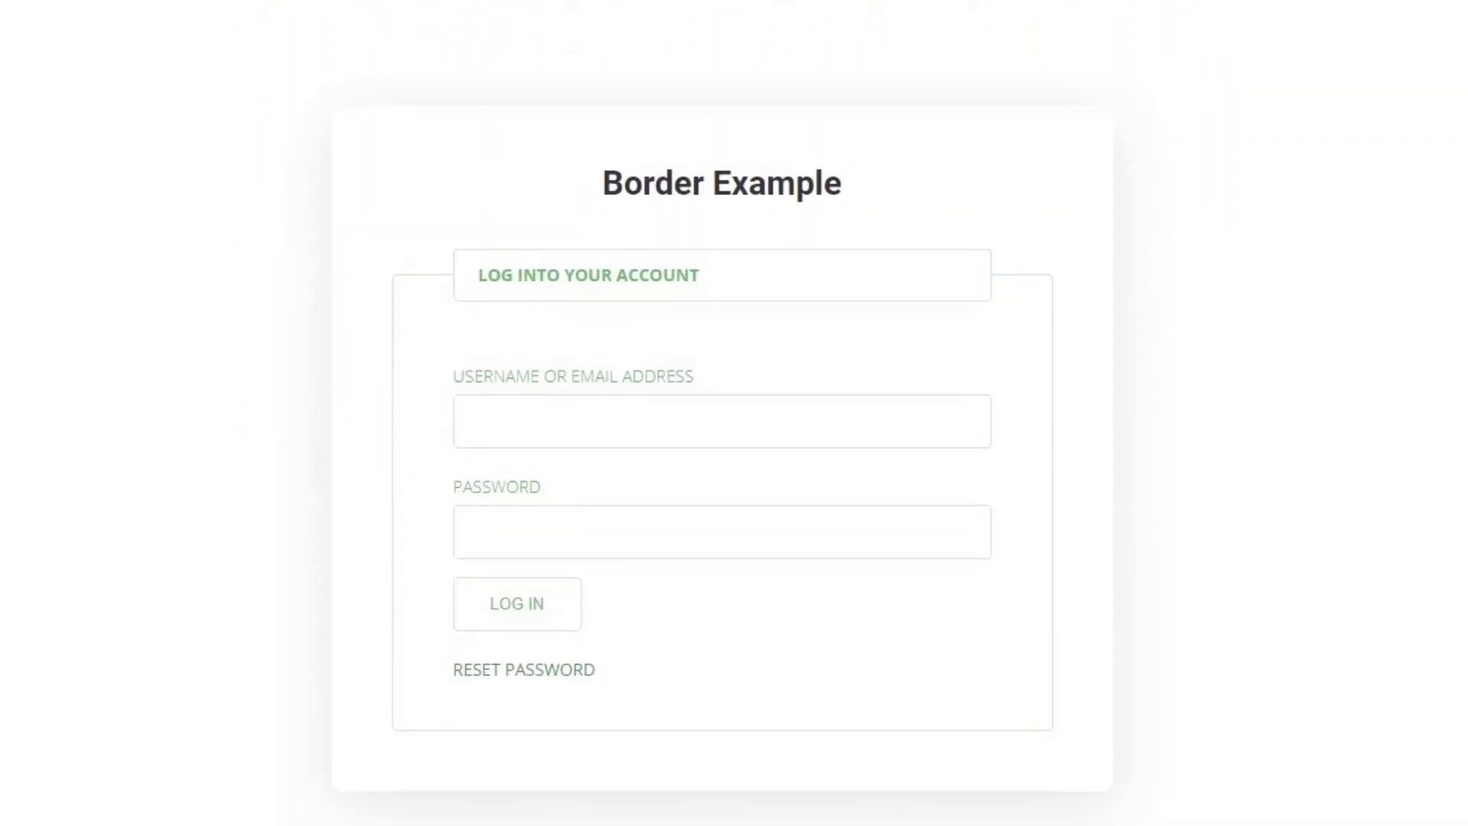
scroll(734, 413, "down", 4)
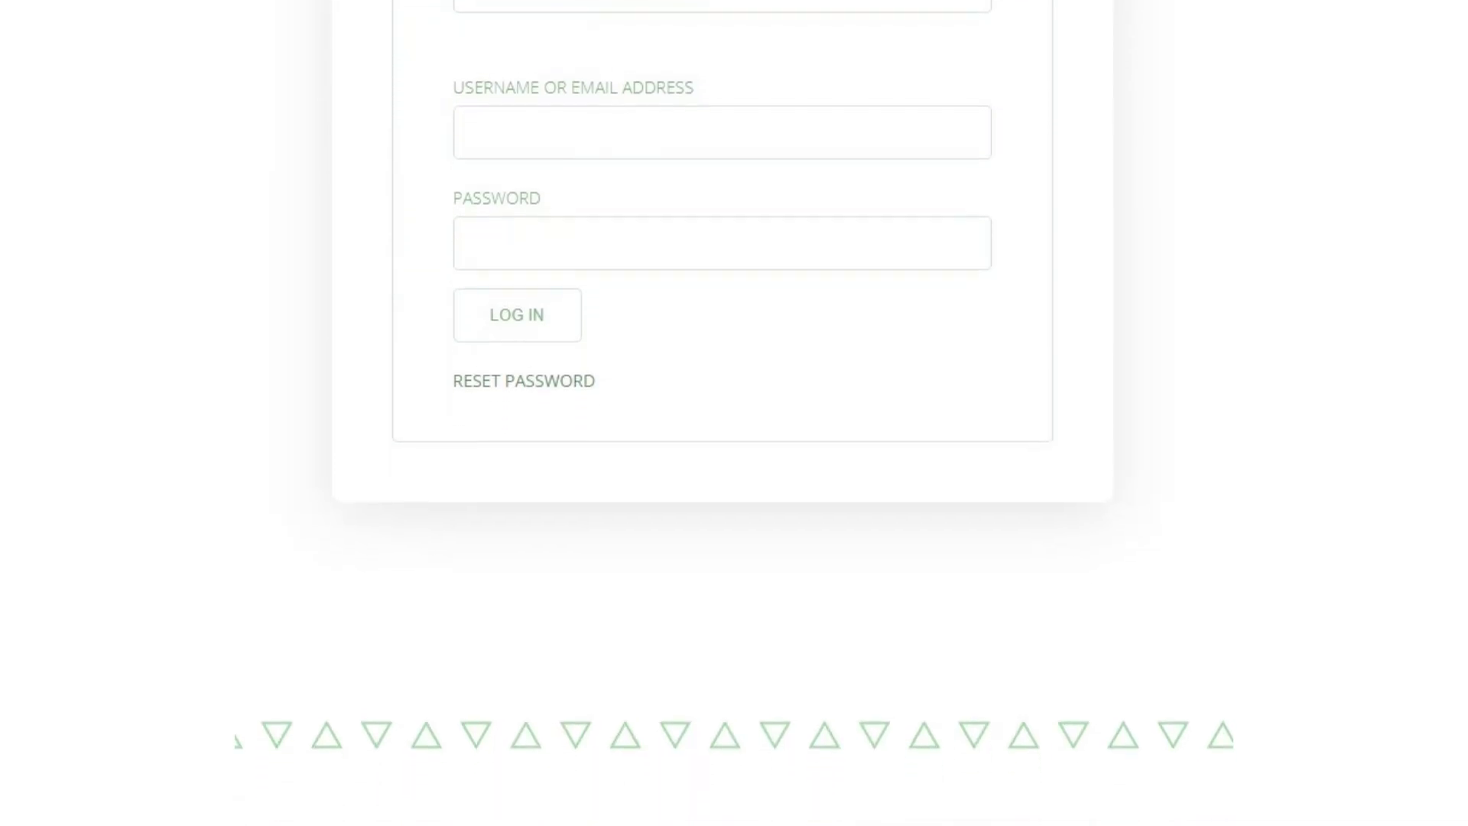
scroll(734, 413, "down", 4)
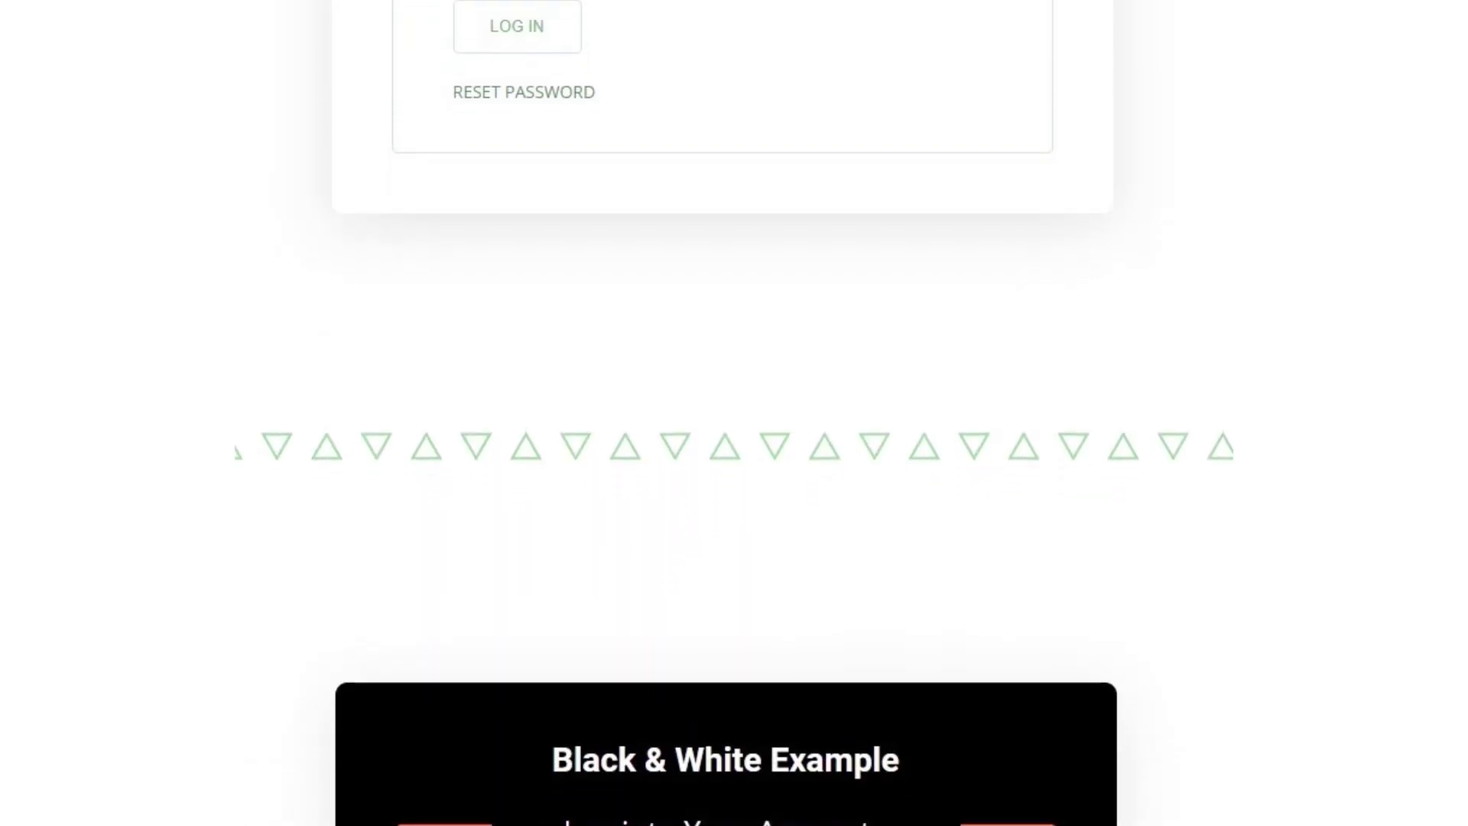
scroll(734, 413, "down", 4)
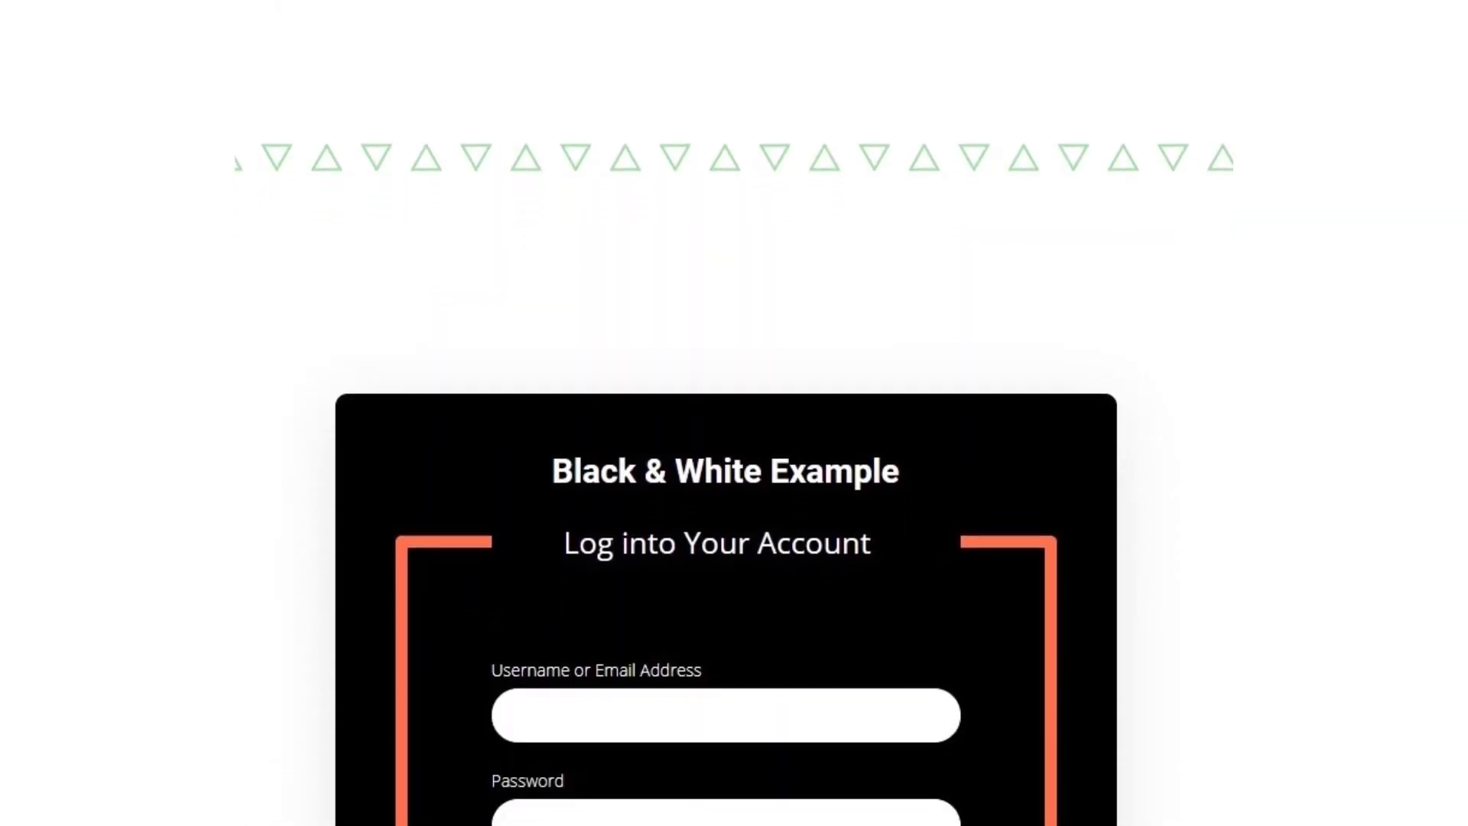
scroll(734, 412, "down", 2)
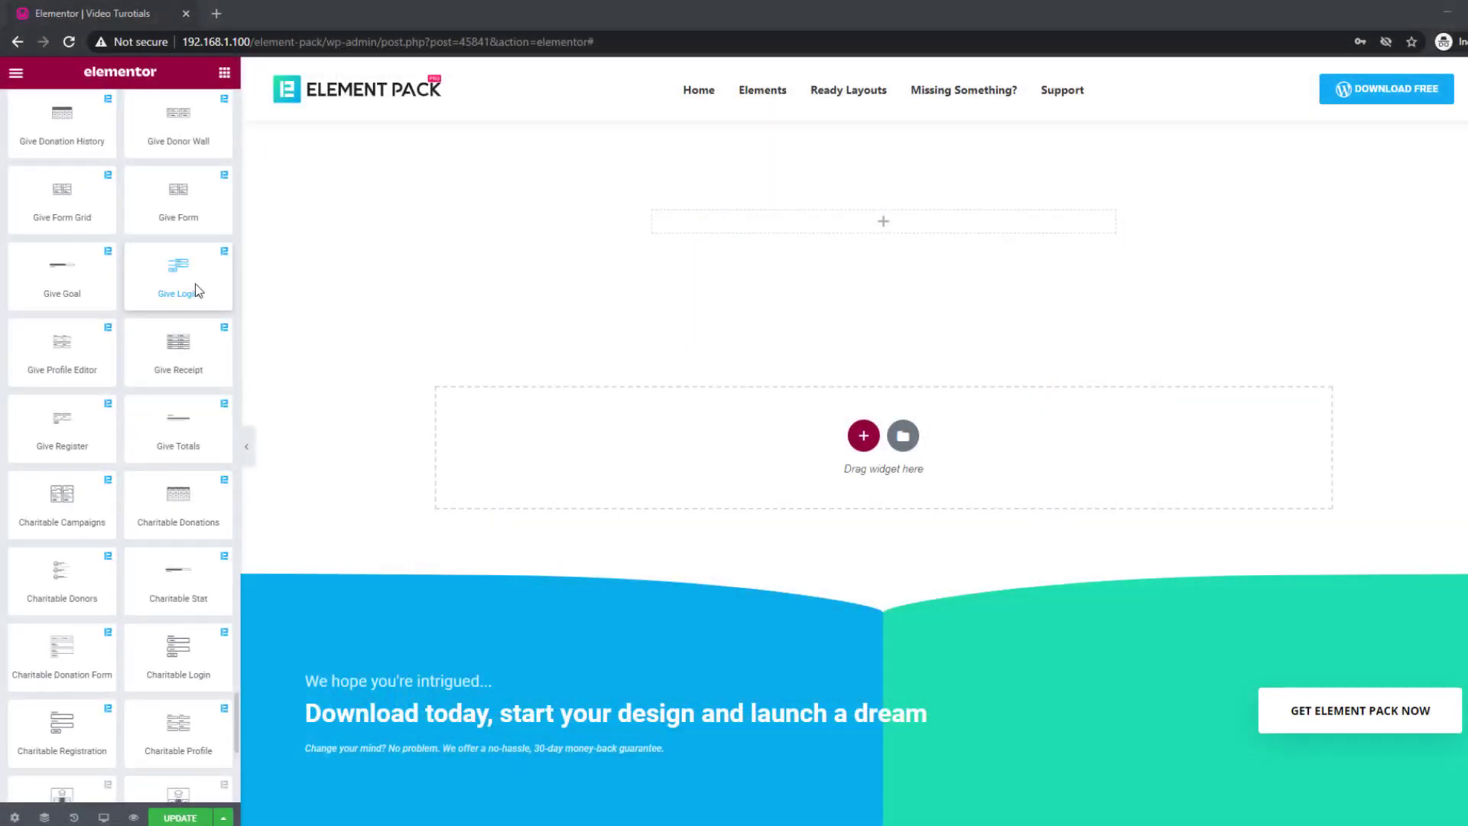
Step: Add the Give Login widget to the empty column of the page's upper section
left_click_drag(197, 291, 948, 232)
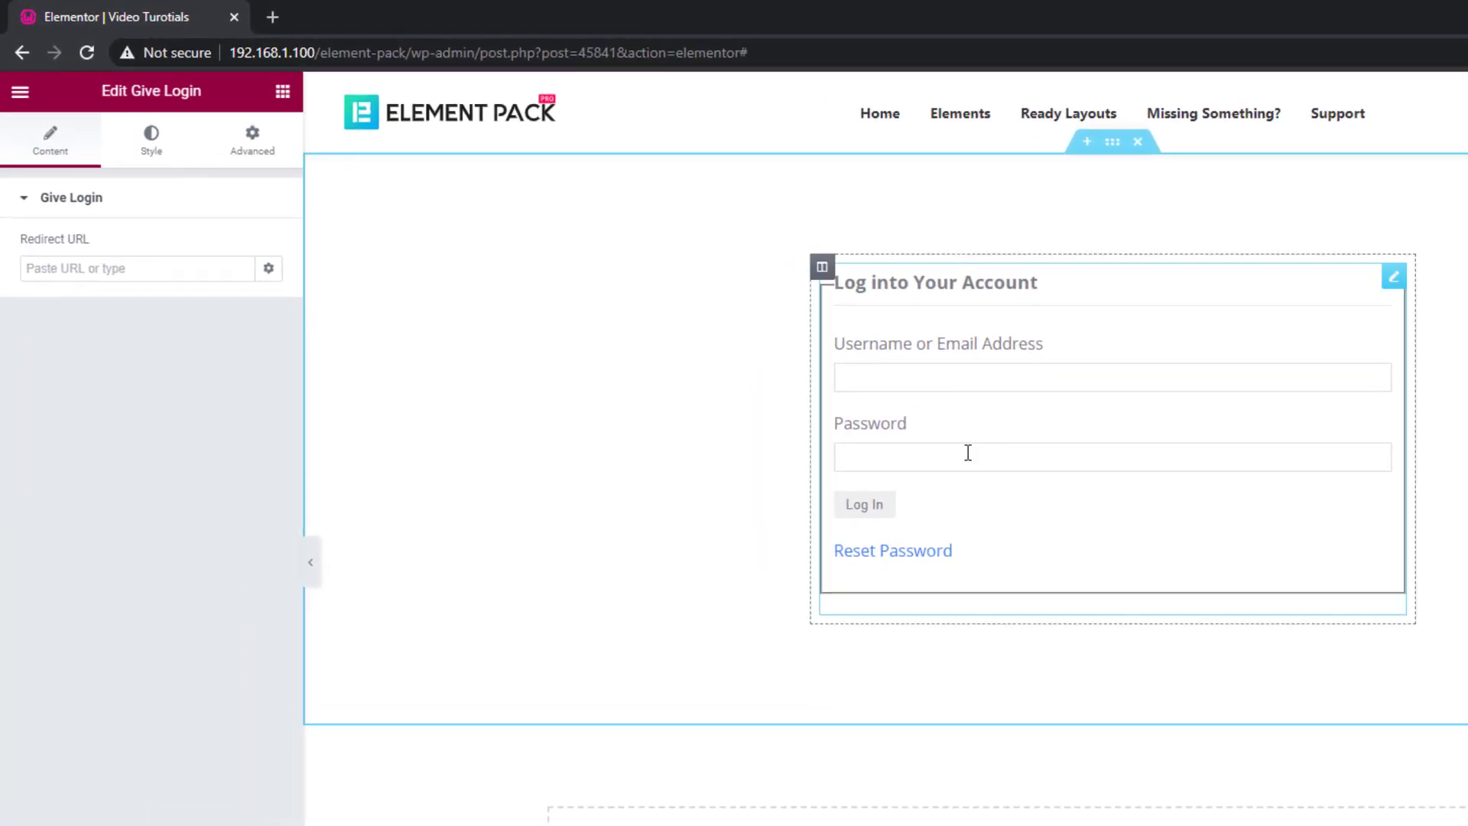
left_click(150, 270)
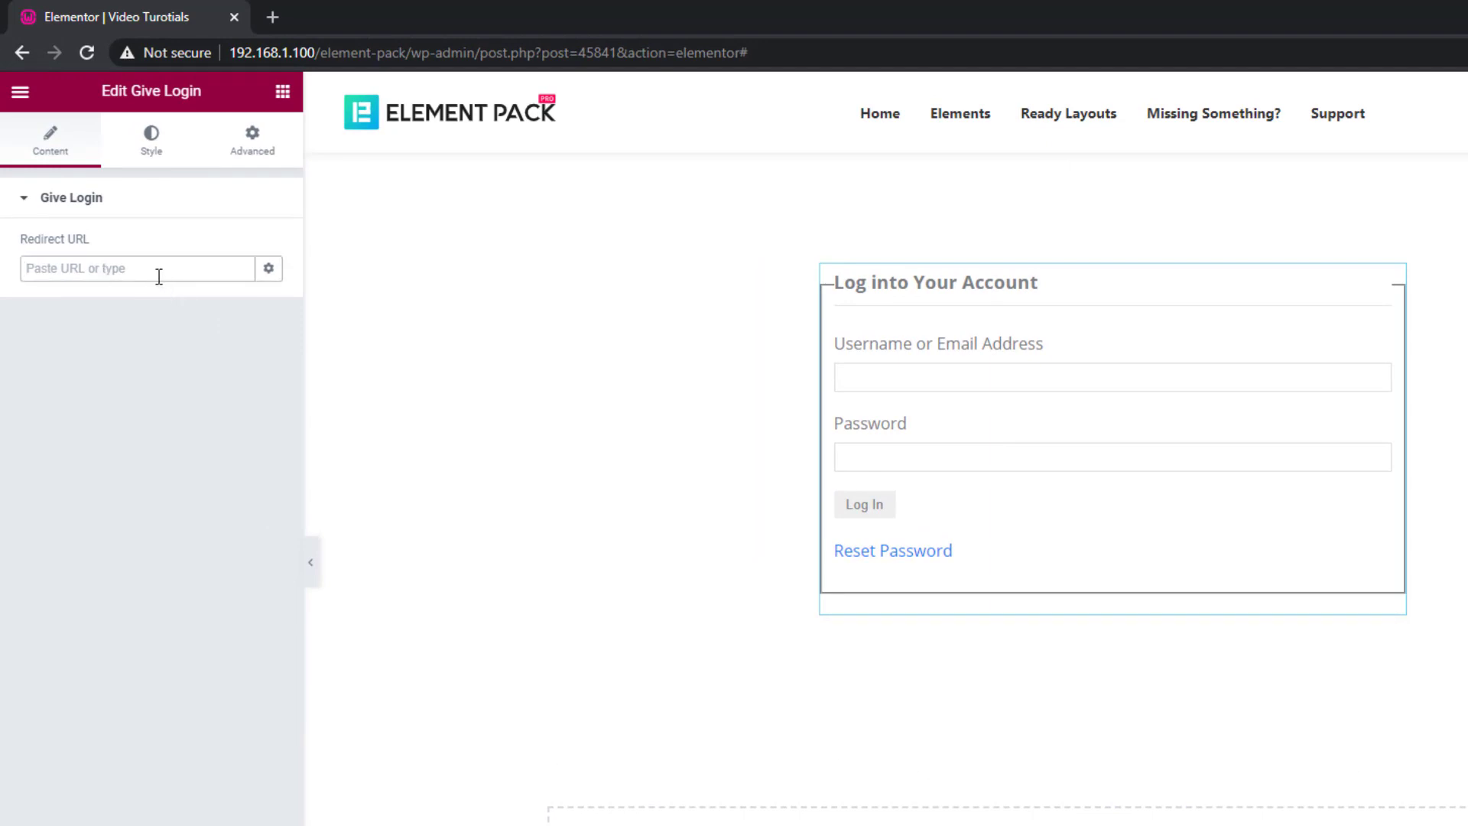
Step: Give the login form a solid border with a width of 1 on all sides and the colour #66BC6B
left_click(154, 161)
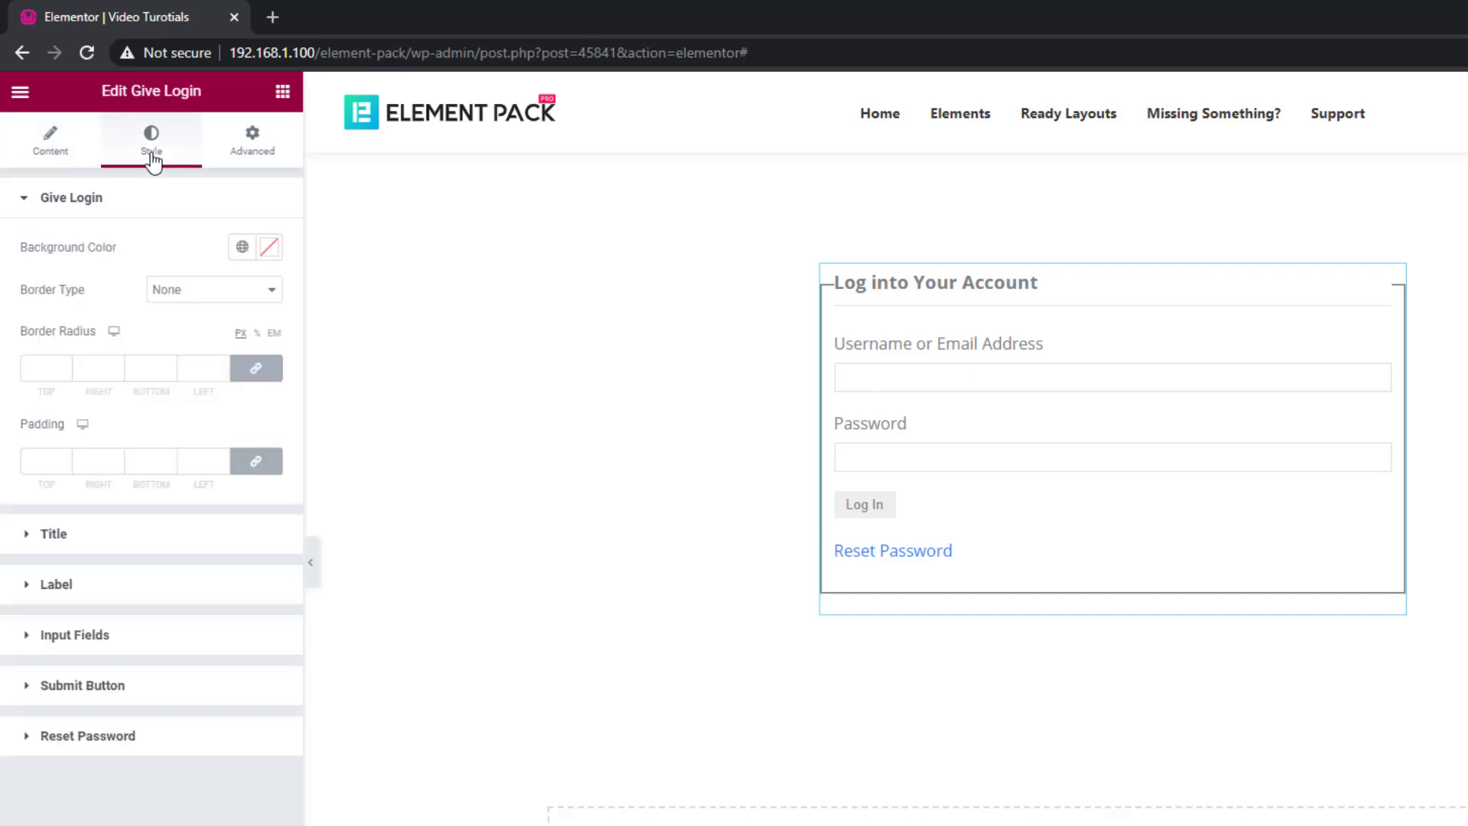
left_click(192, 308)
left_click(190, 327)
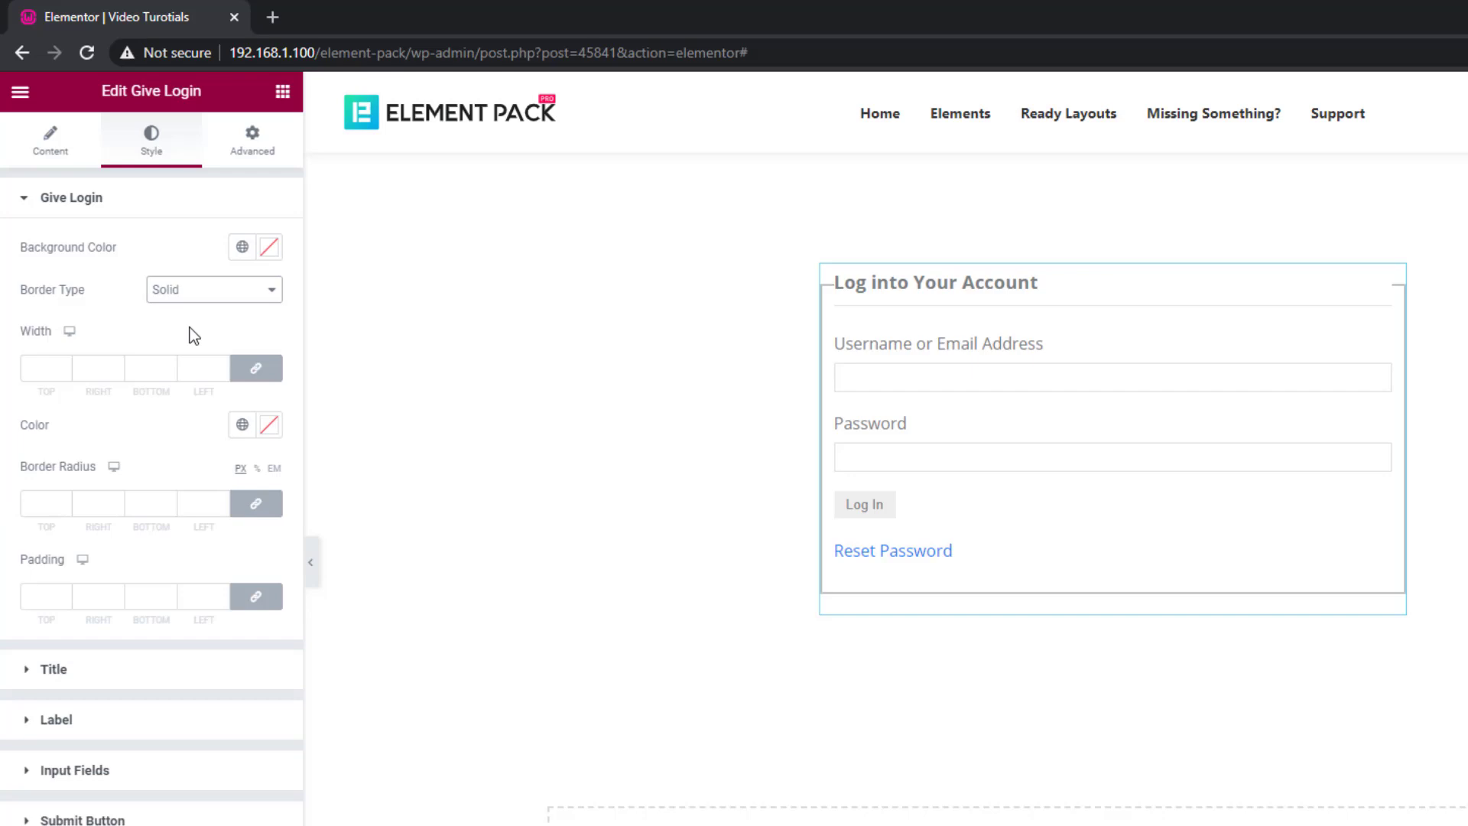
left_click(35, 369)
type("1")
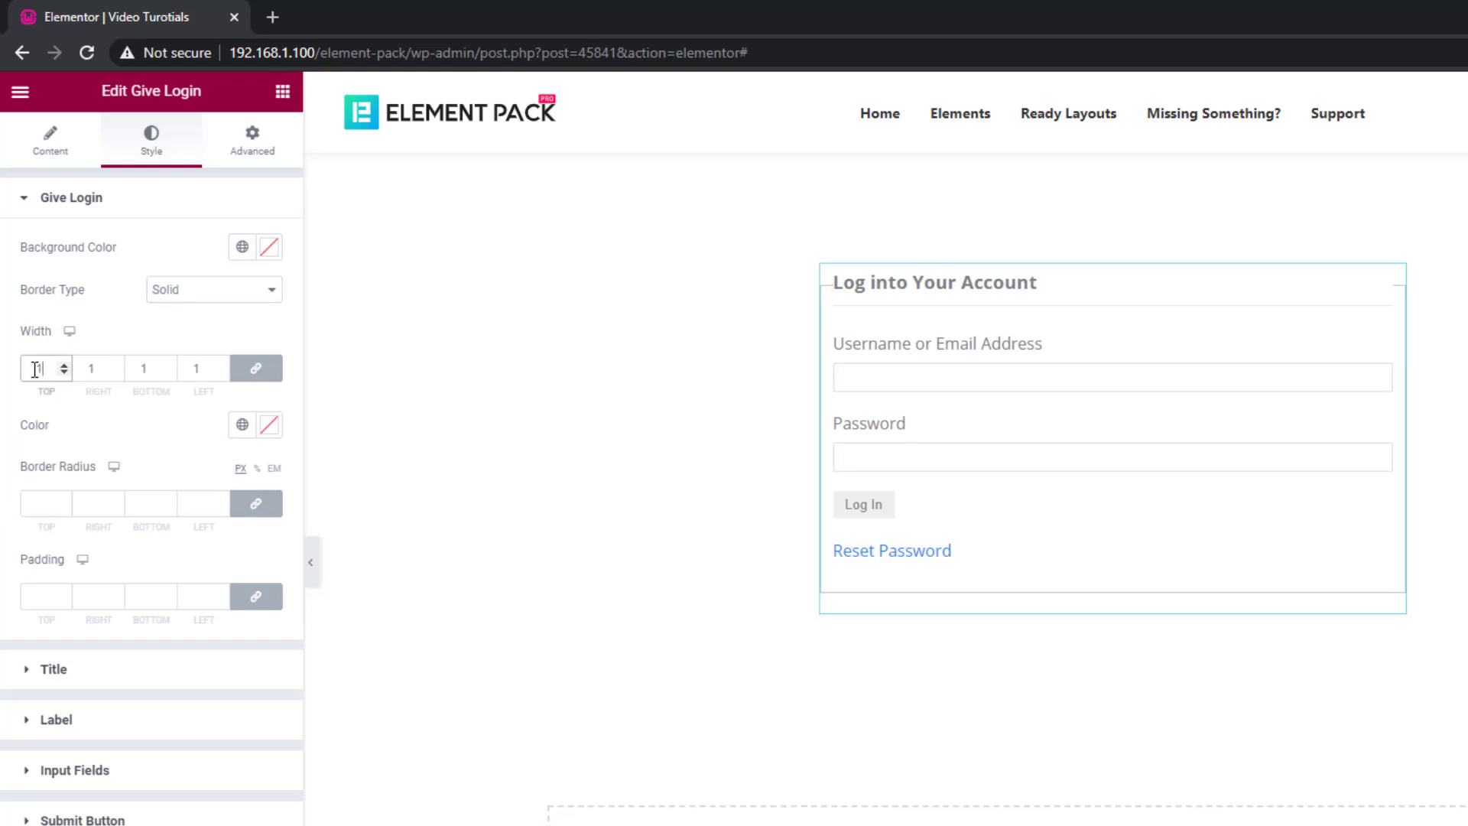
left_click(269, 425)
type("#66BC6B")
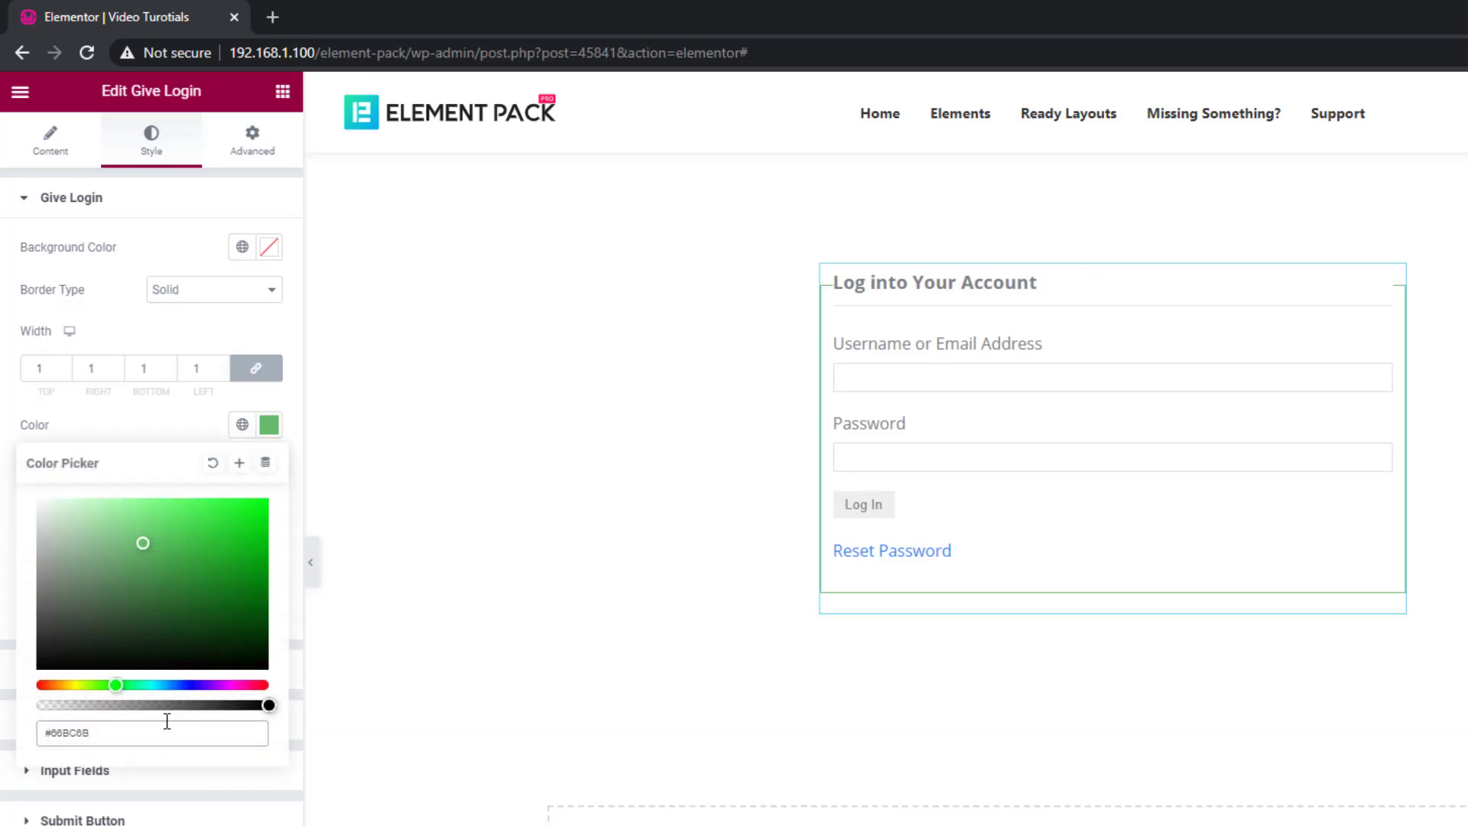
left_click(168, 433)
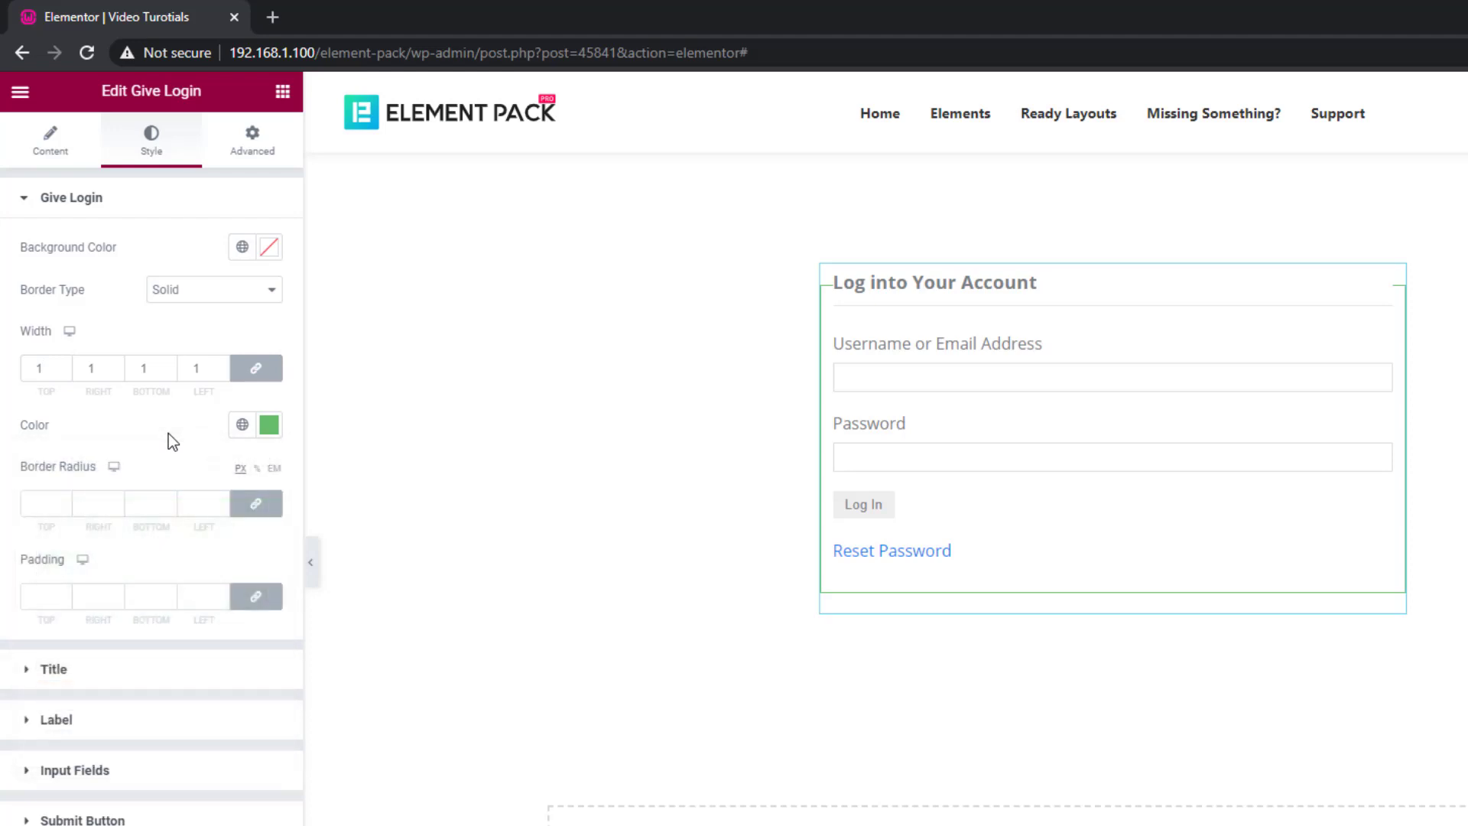
Step: Set the login form's border radius to 5 px and its padding to 35 on all sides
left_click(40, 504)
type("5")
left_click(39, 603)
type("35")
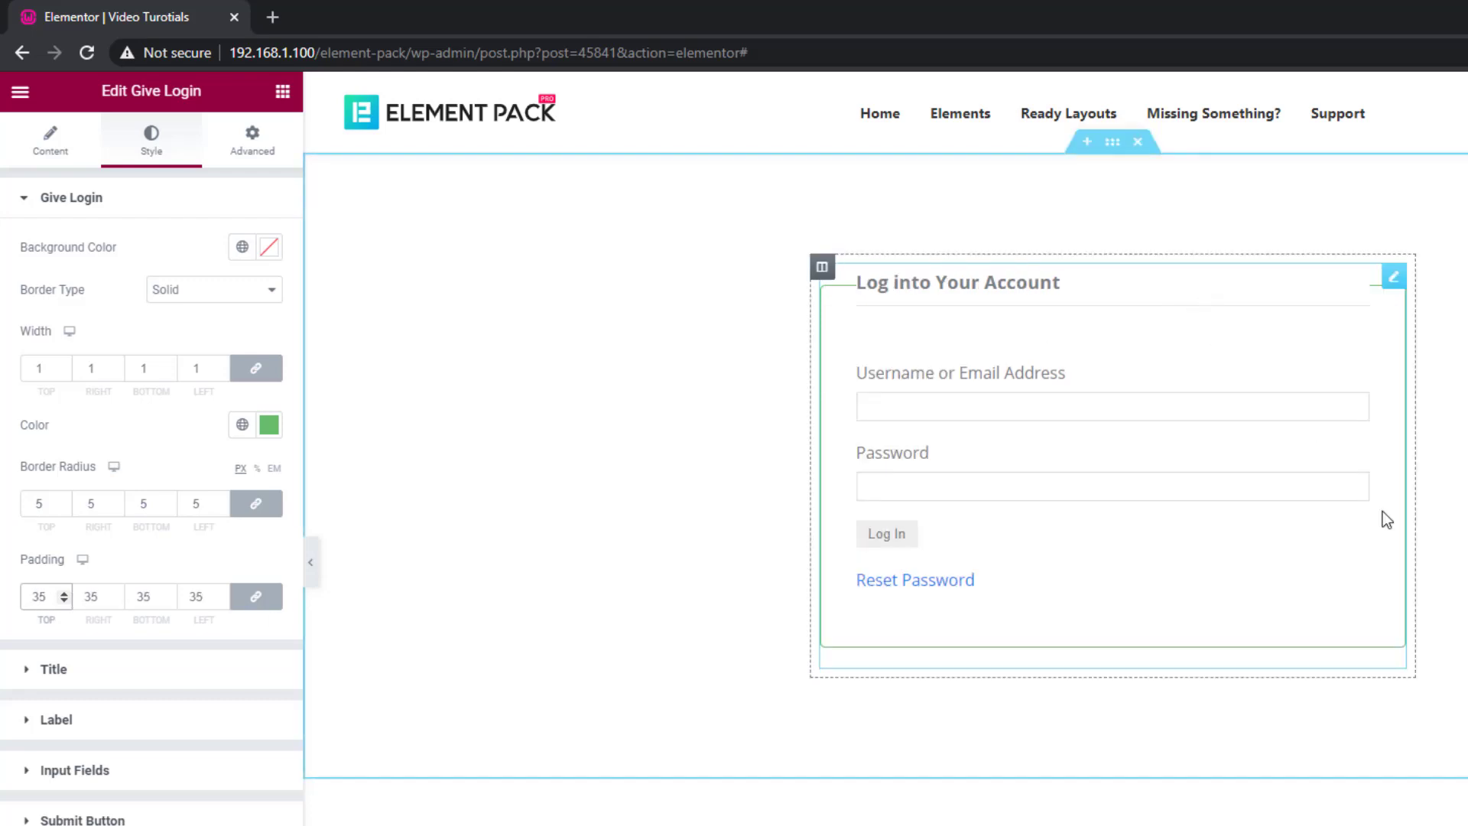
Step: Set the form title's text colour to #66BC6B
left_click(174, 669)
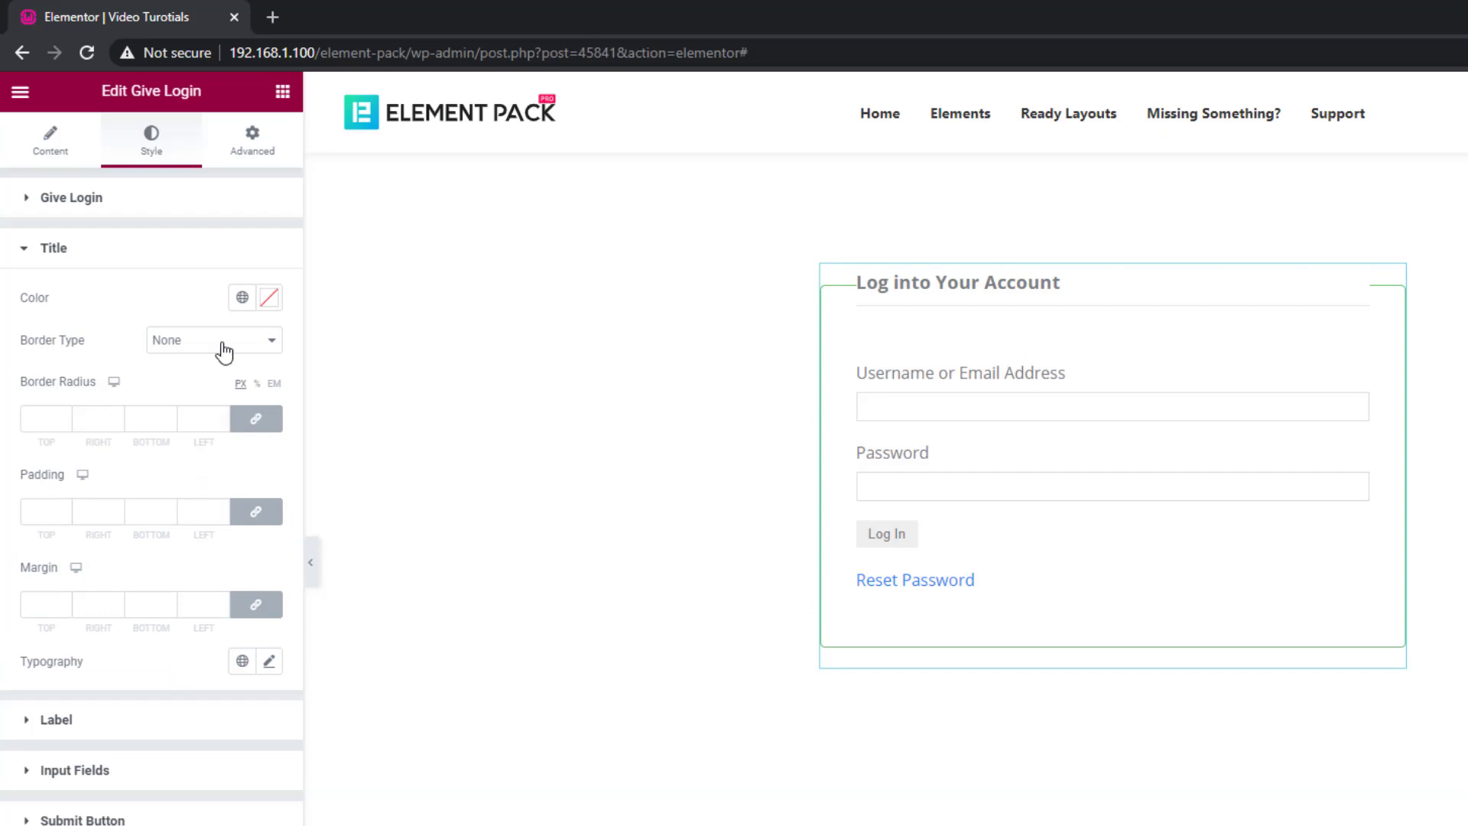
left_click(270, 299)
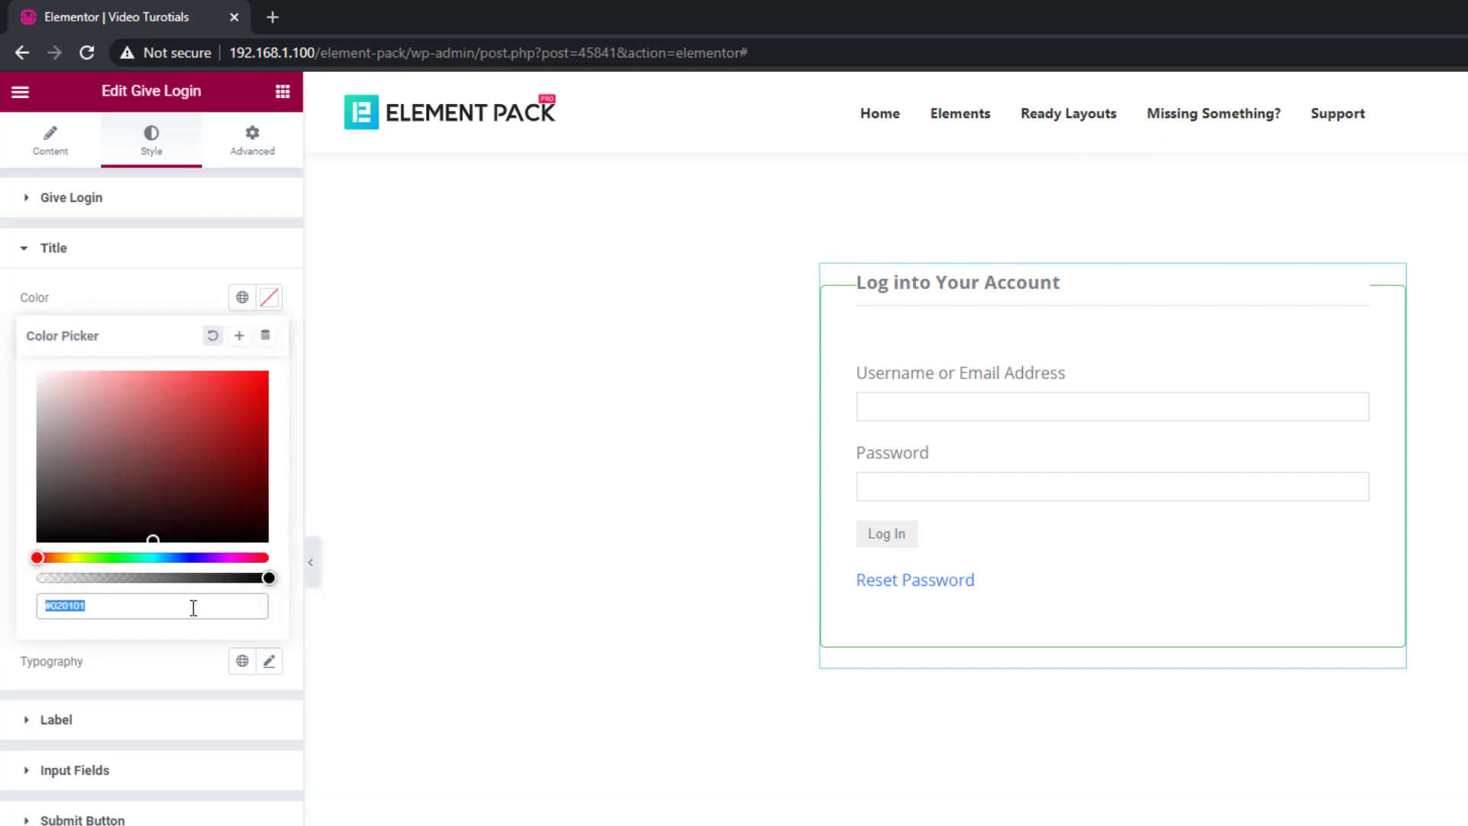
key("ctrl+v")
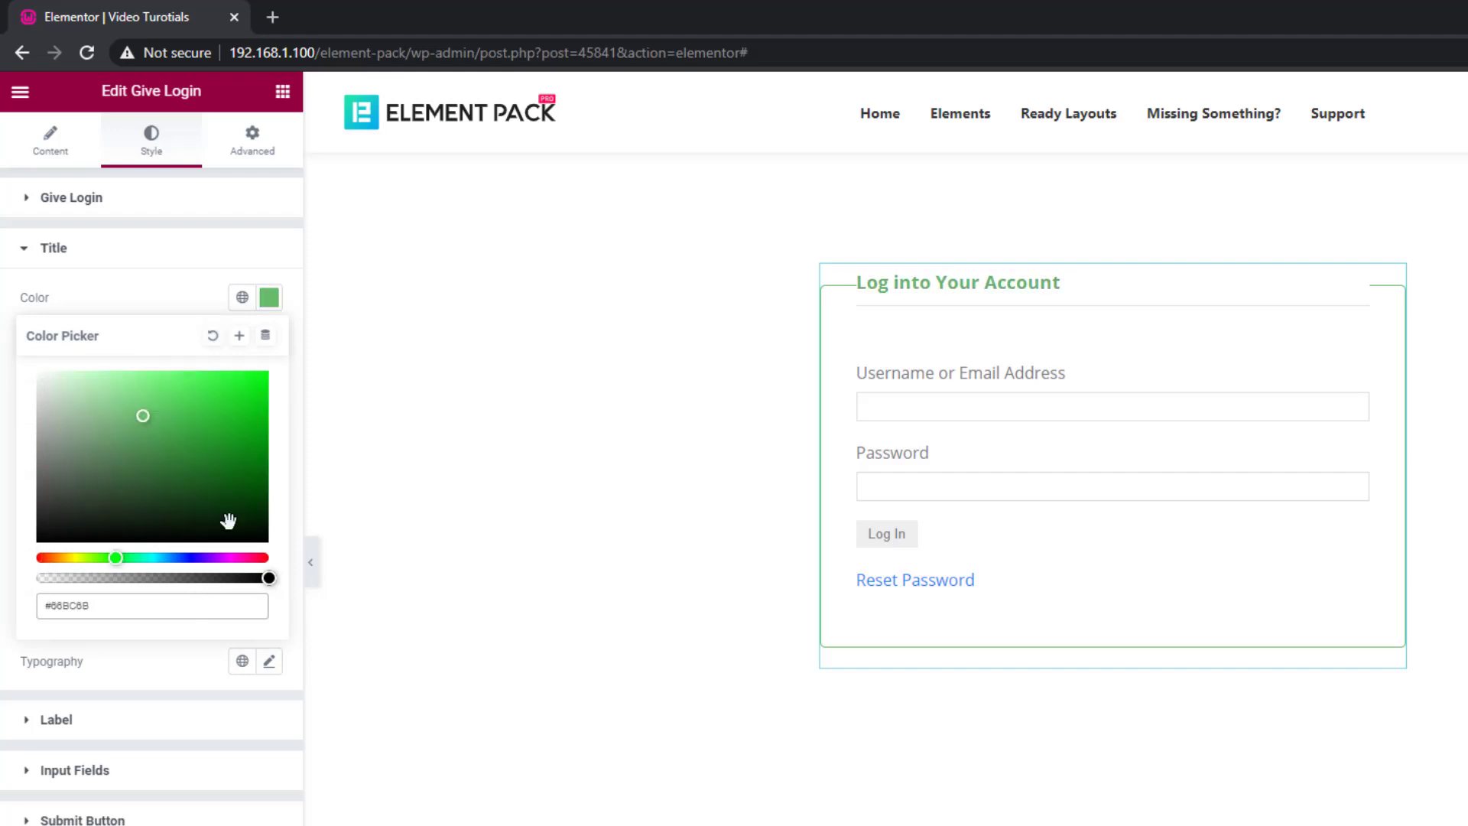
left_click(174, 310)
Step: Give the form title a solid border with a width of 1 and the semi-transparent green #66BC6BB8
left_click(174, 346)
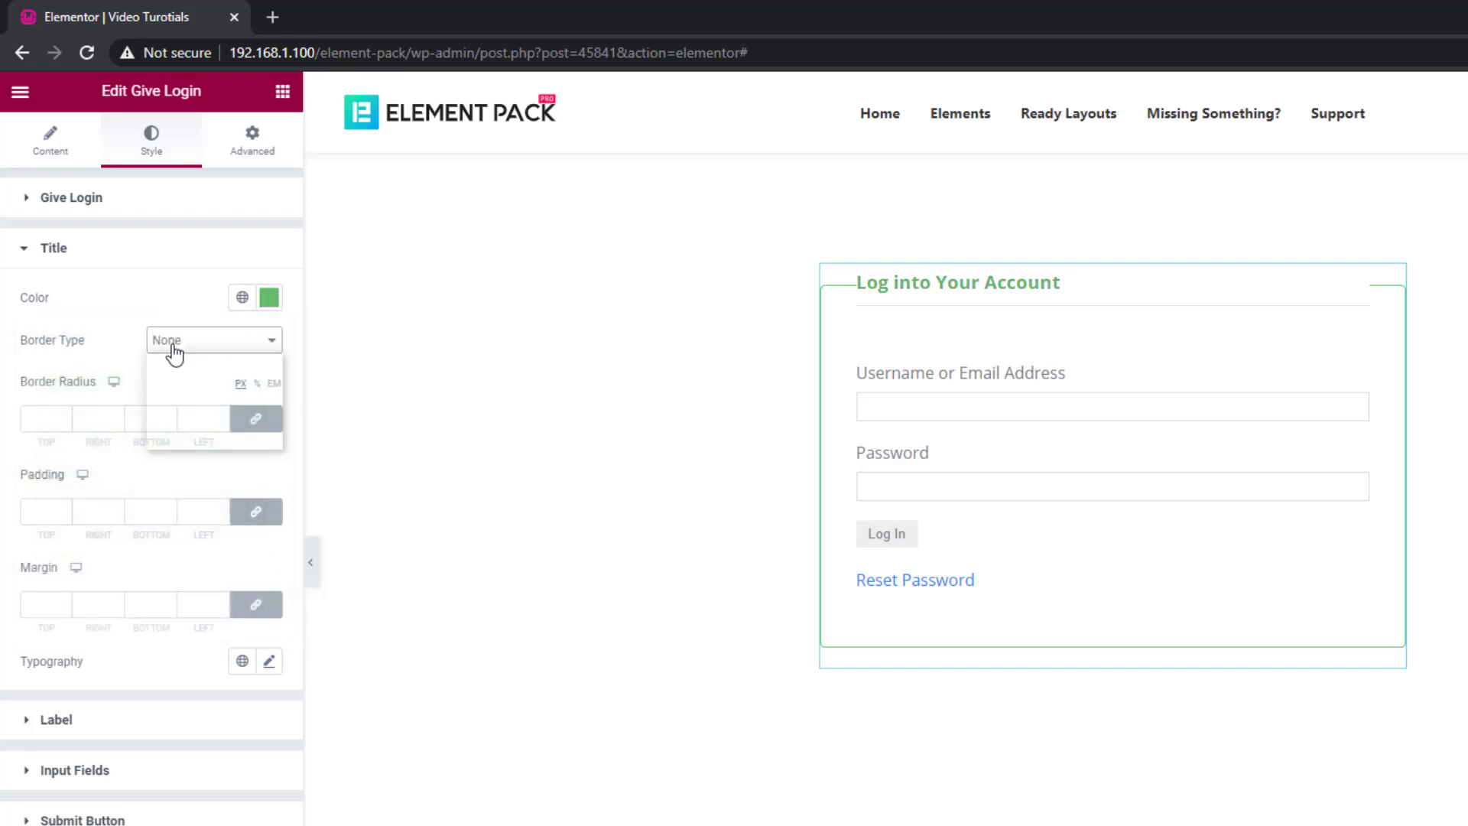
left_click(174, 371)
left_click(41, 419)
type("1")
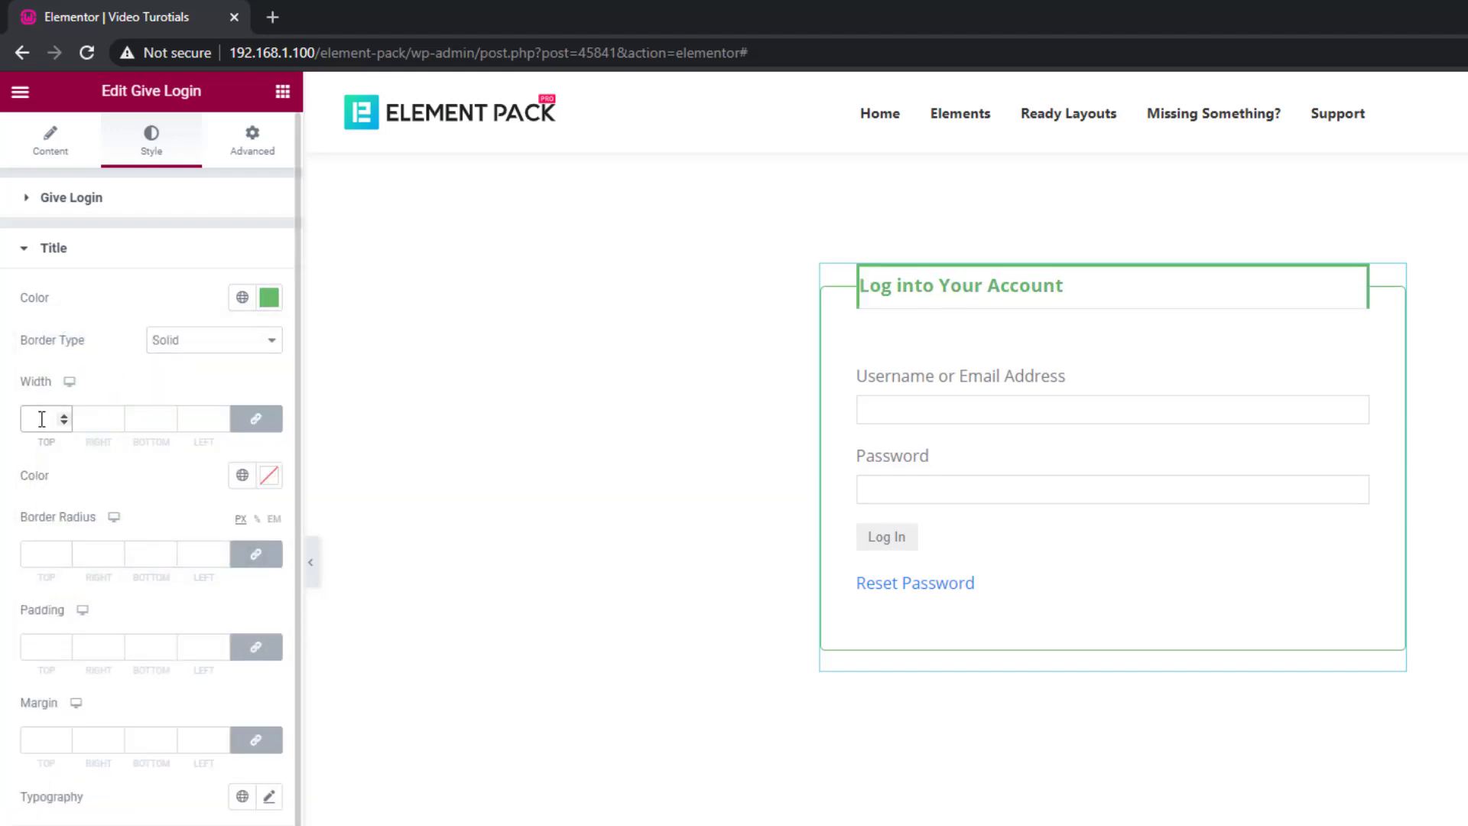
left_click(269, 478)
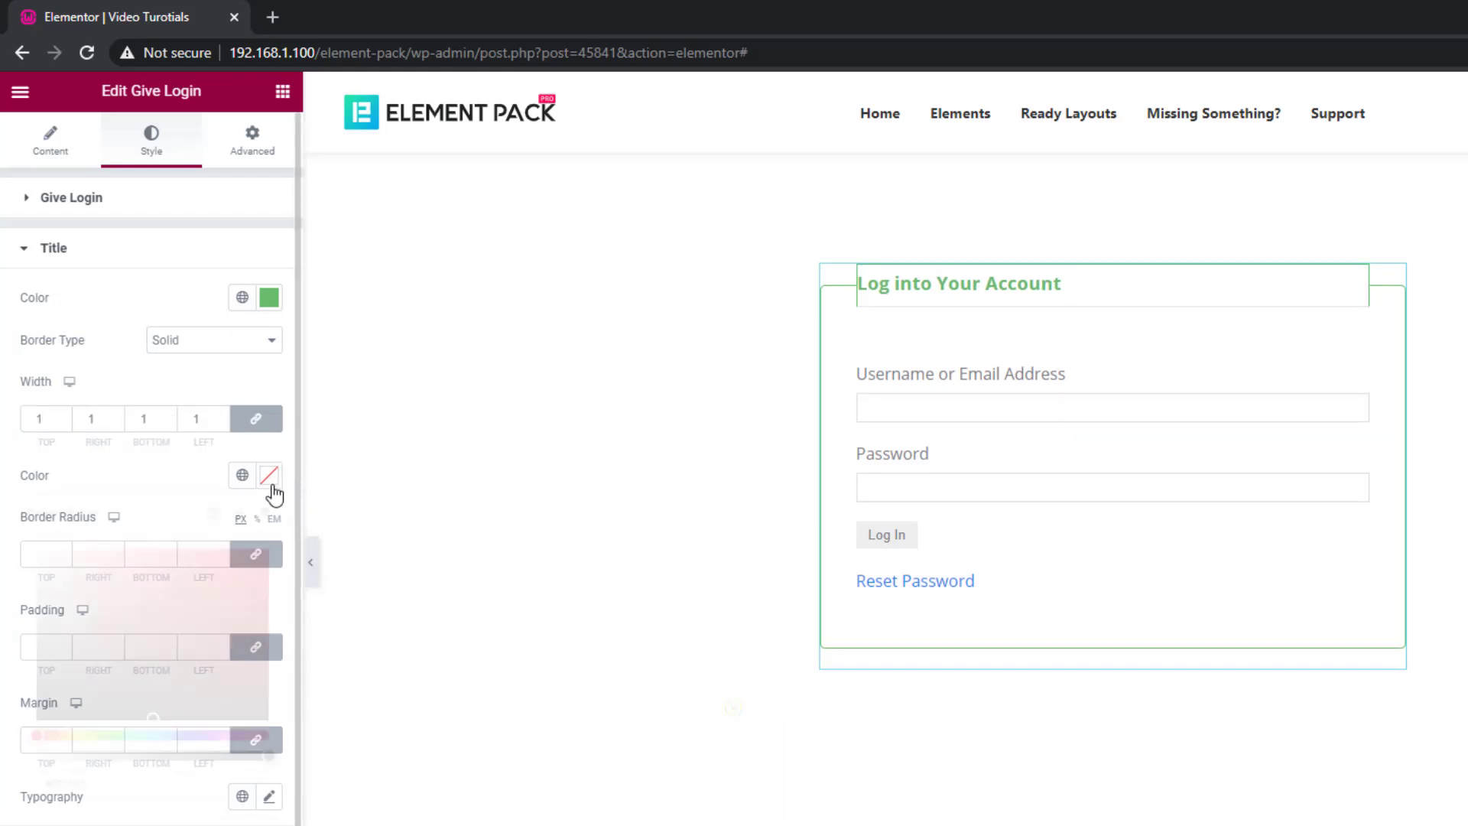
type("#66BC6B")
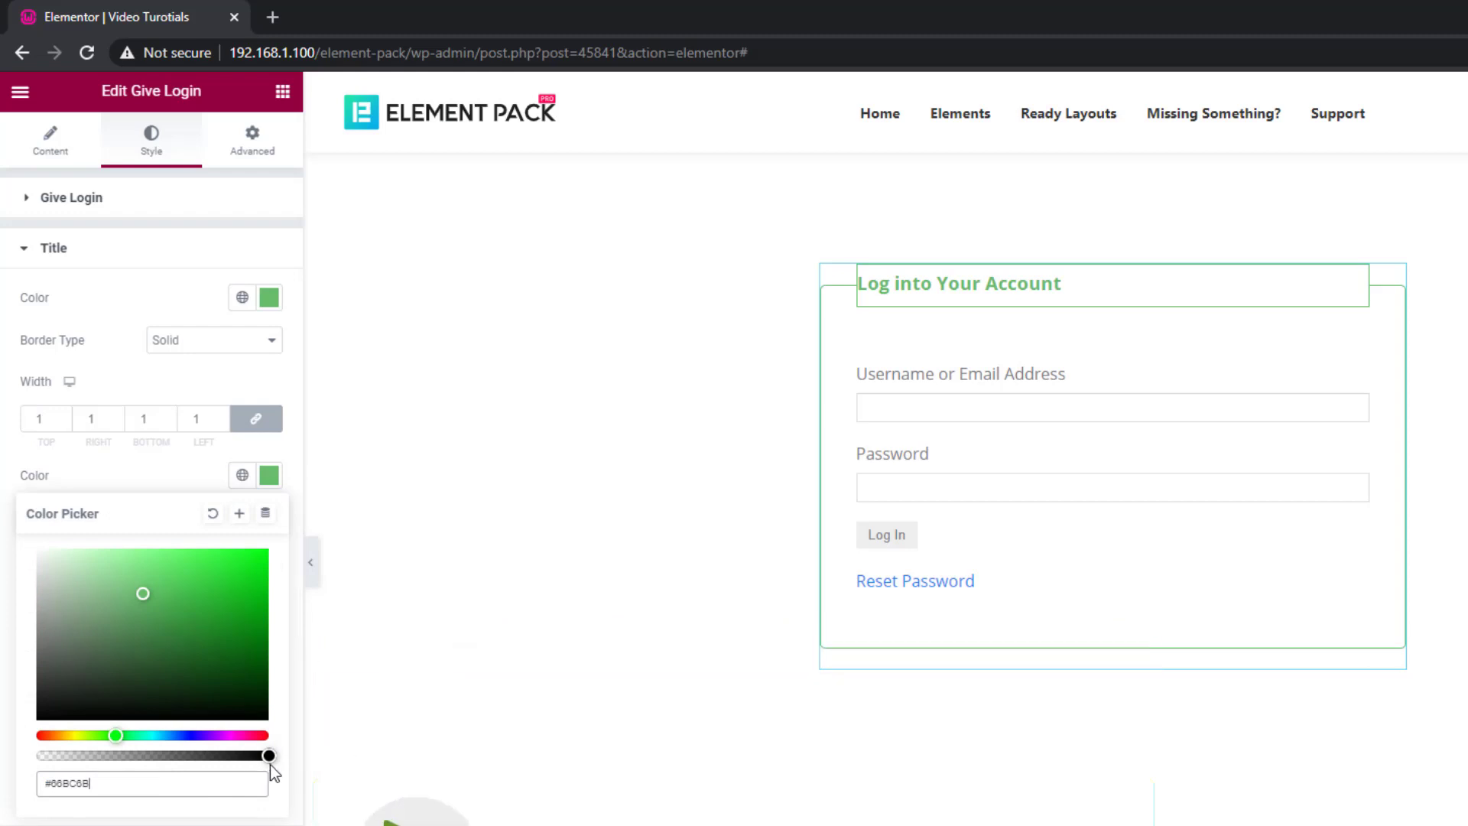
left_click_drag(269, 756, 202, 757)
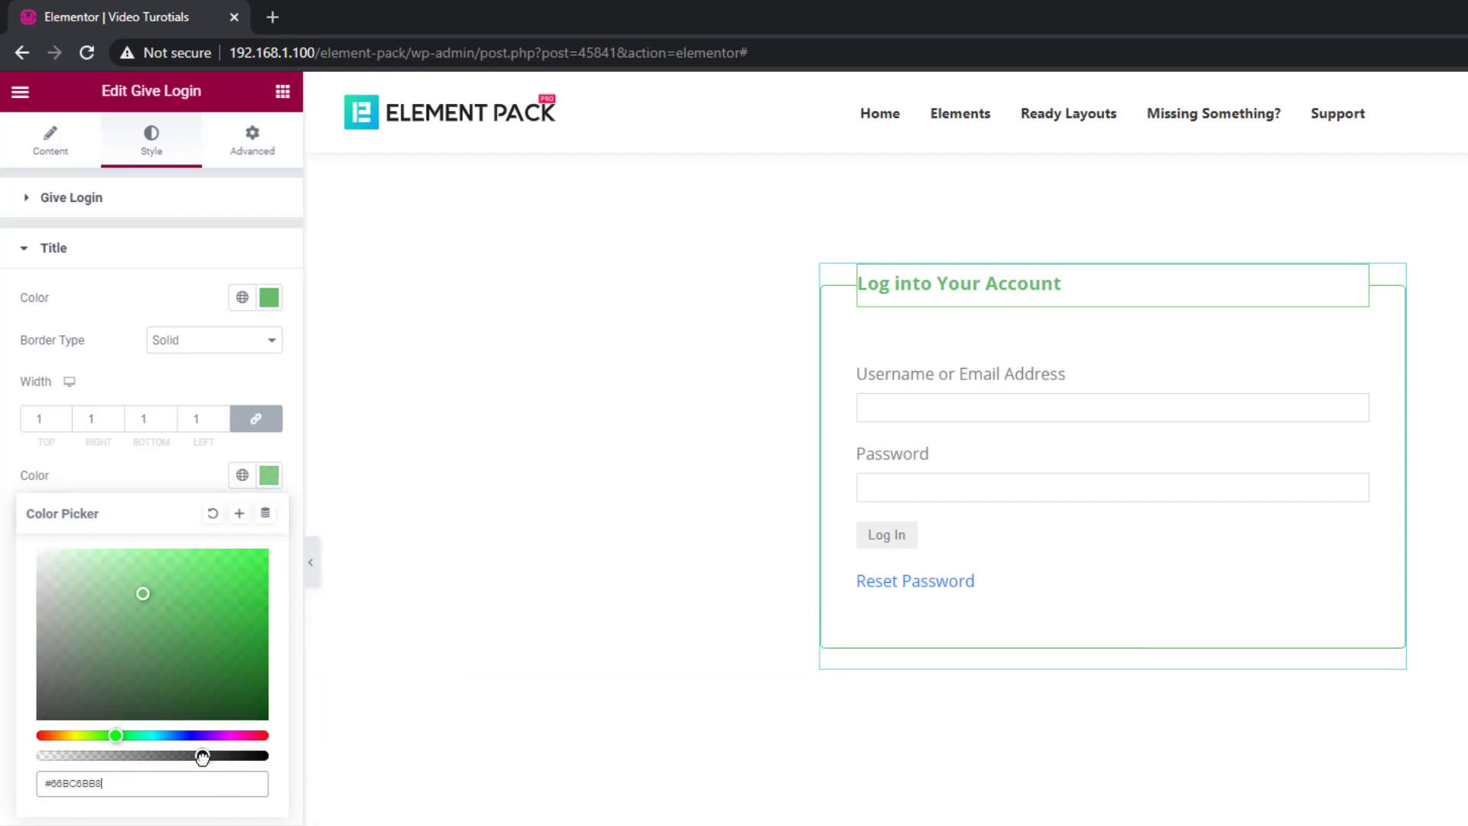
left_click(158, 466)
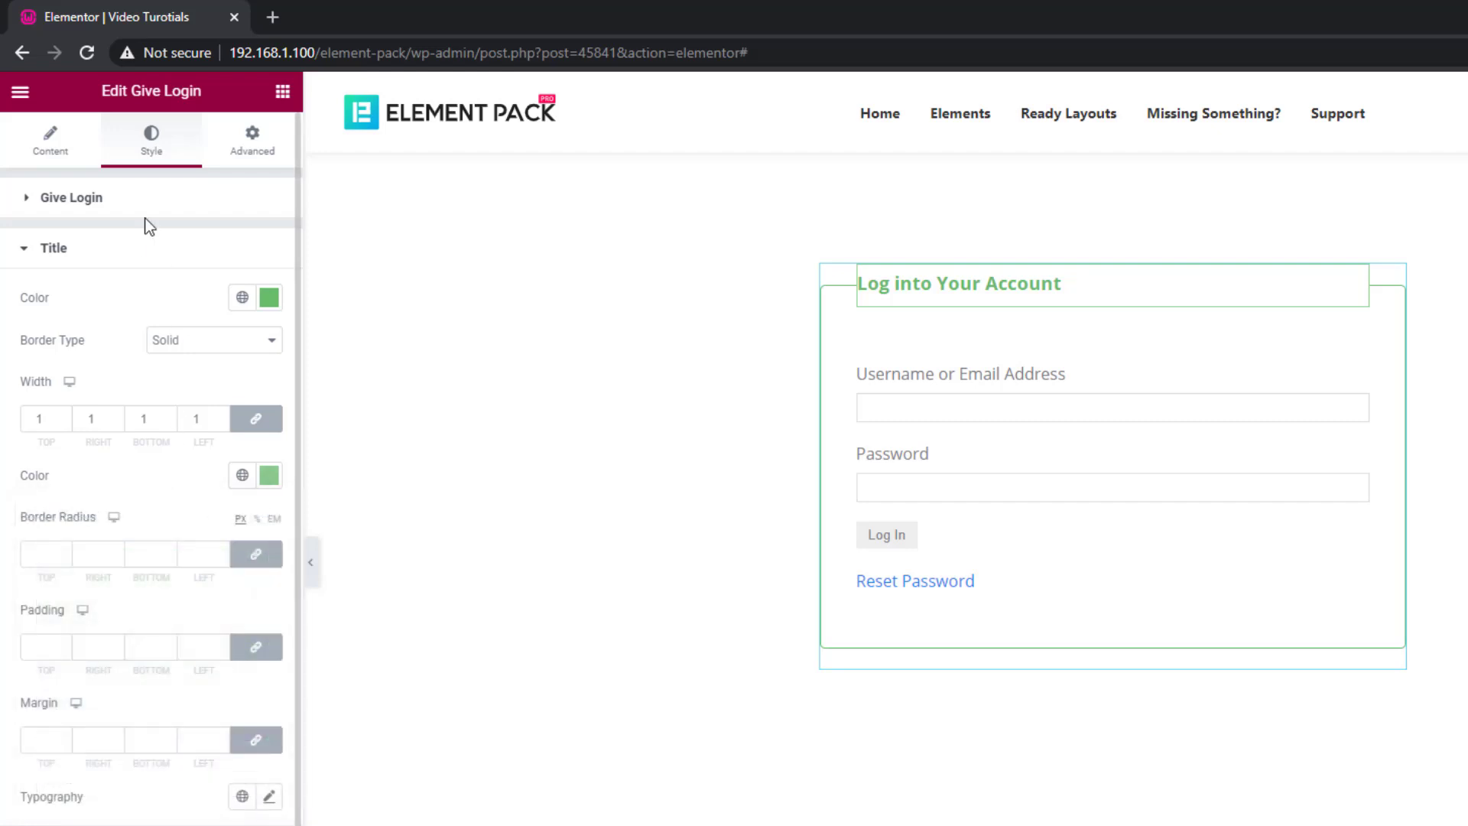
Step: Reduce the opacity of the login form's outer border colour to make it #66BC6BB3
left_click(135, 201)
left_click(269, 425)
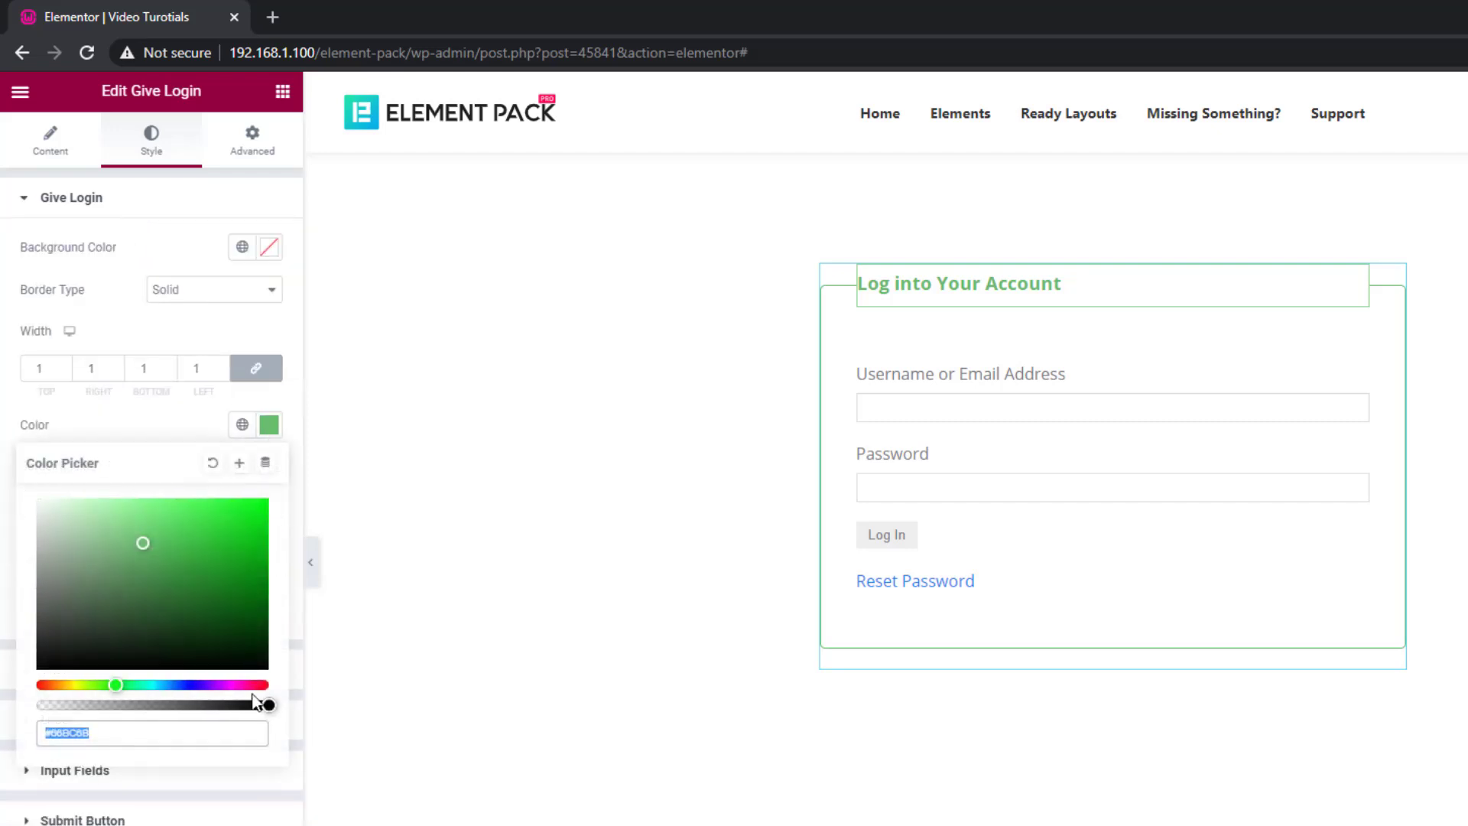
left_click_drag(267, 705, 198, 707)
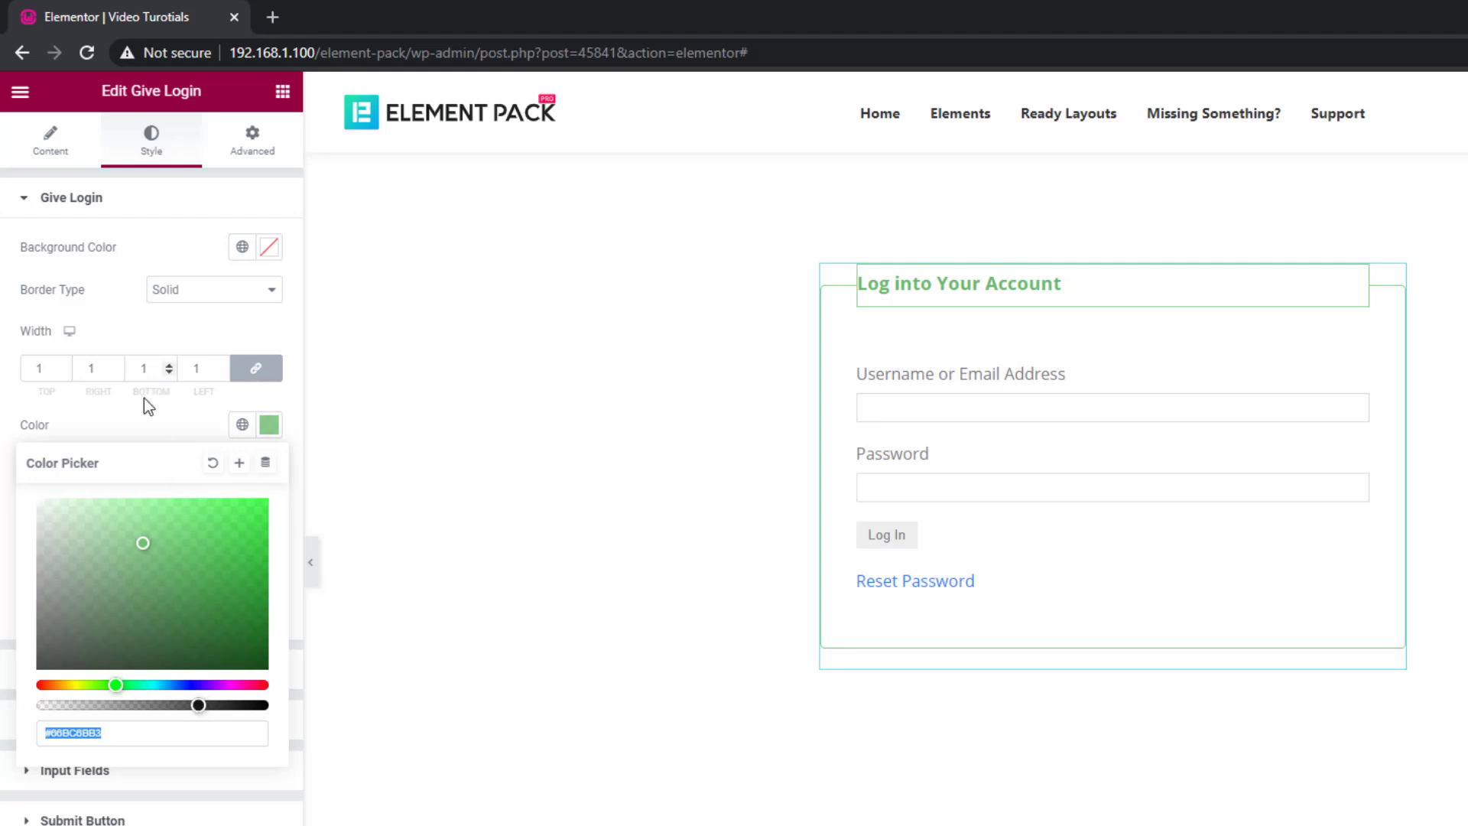
left_click(135, 431)
Step: Set the form title's border radius to 5 px and its padding to 12 on all sides
left_click(122, 671)
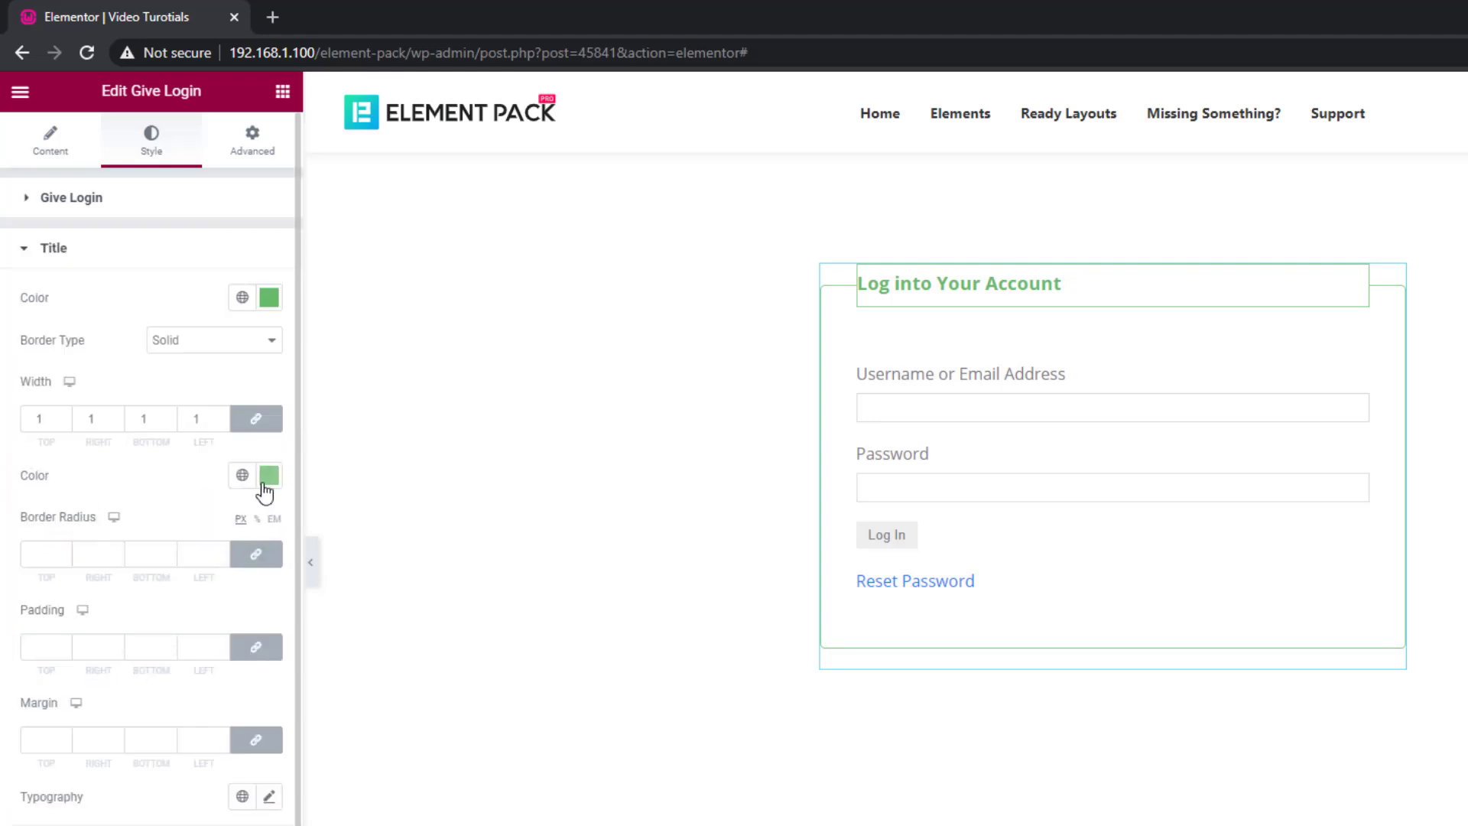
left_click(45, 554)
type("5")
left_click(39, 644)
type("12")
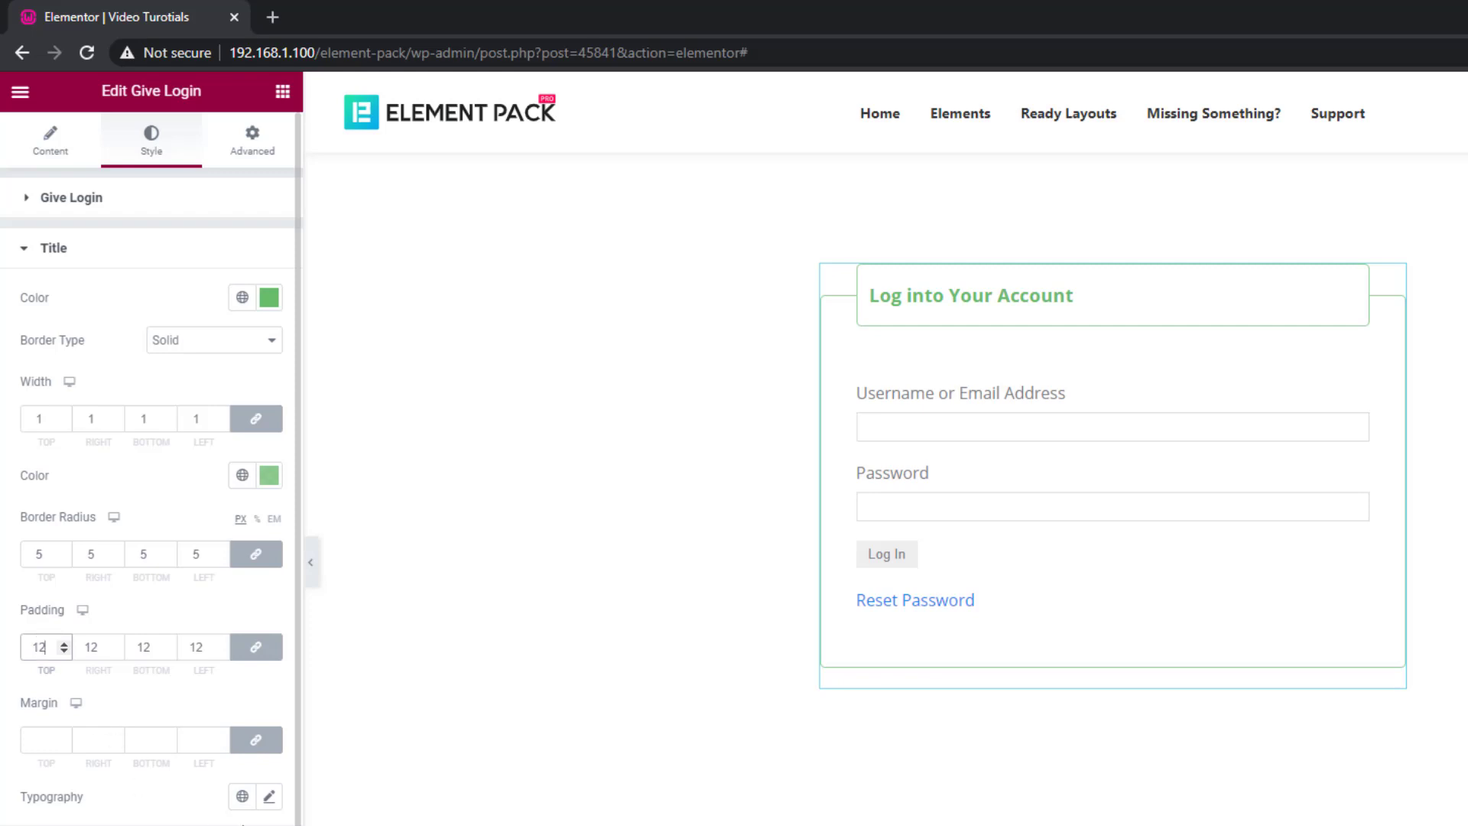
Step: Set the form title's typography to uppercase with a size of 14 px
left_click(269, 796)
left_click(203, 741)
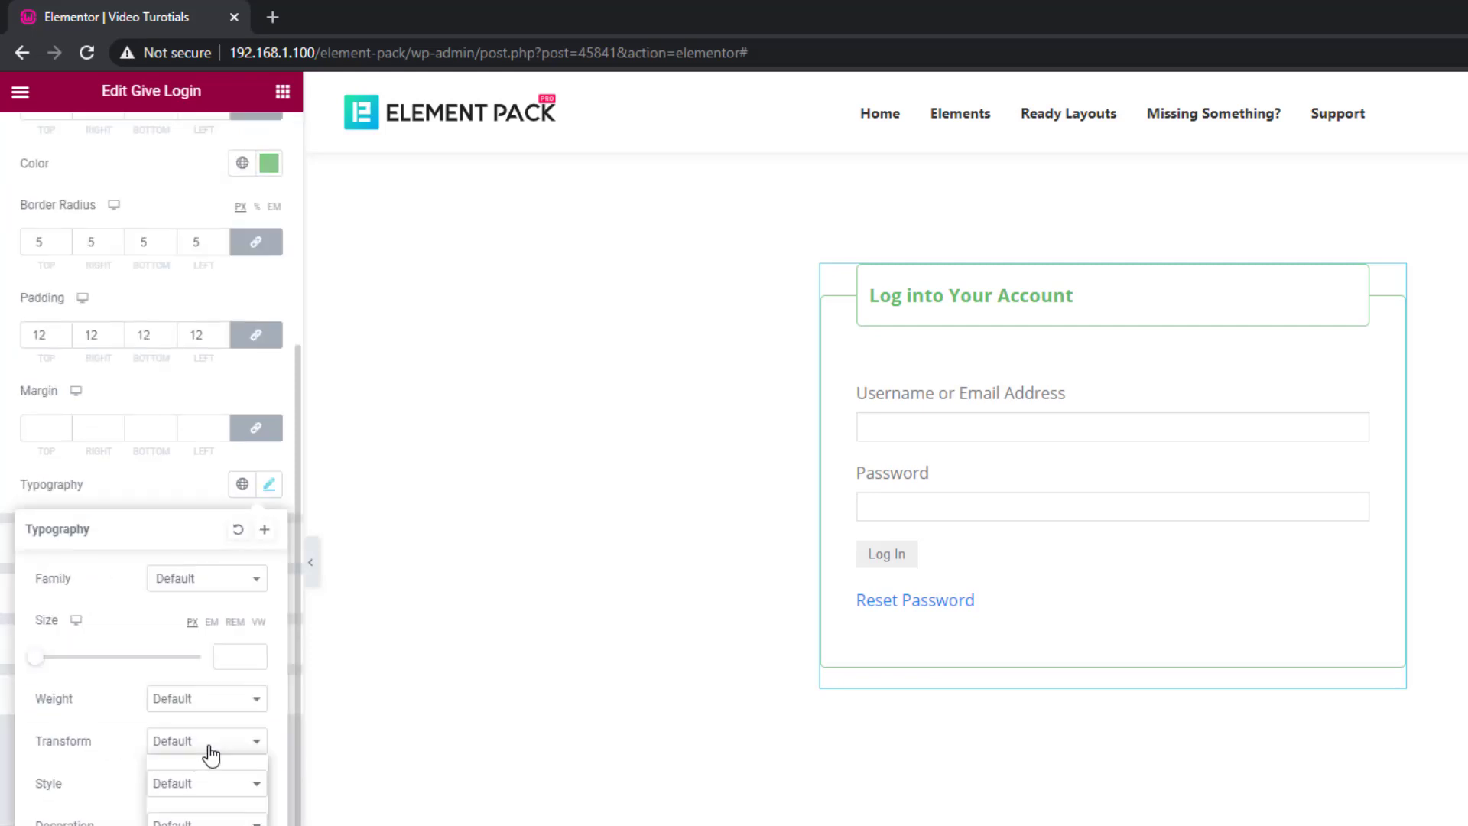
left_click(204, 786)
left_click(227, 657)
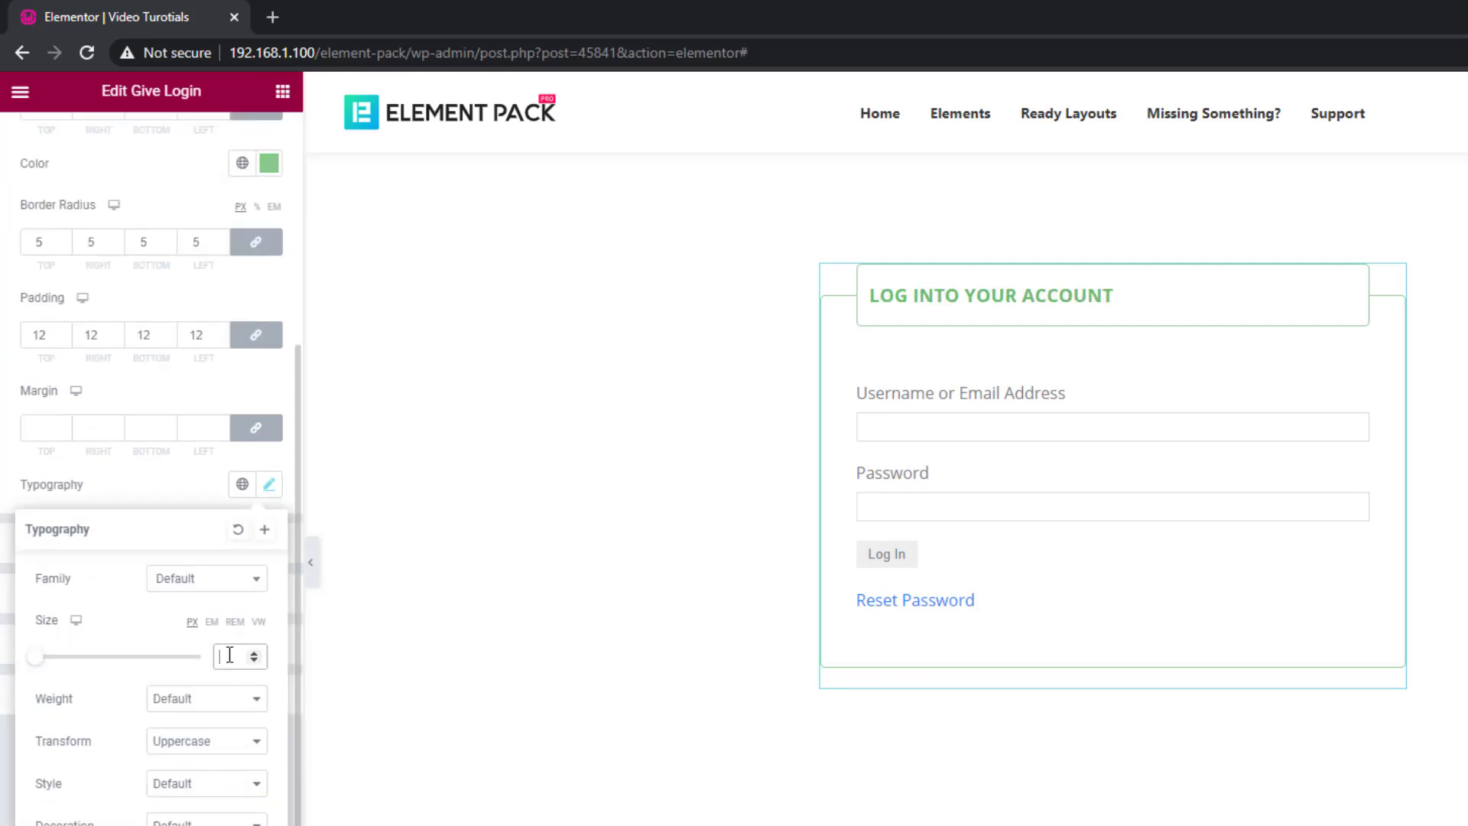
type("14")
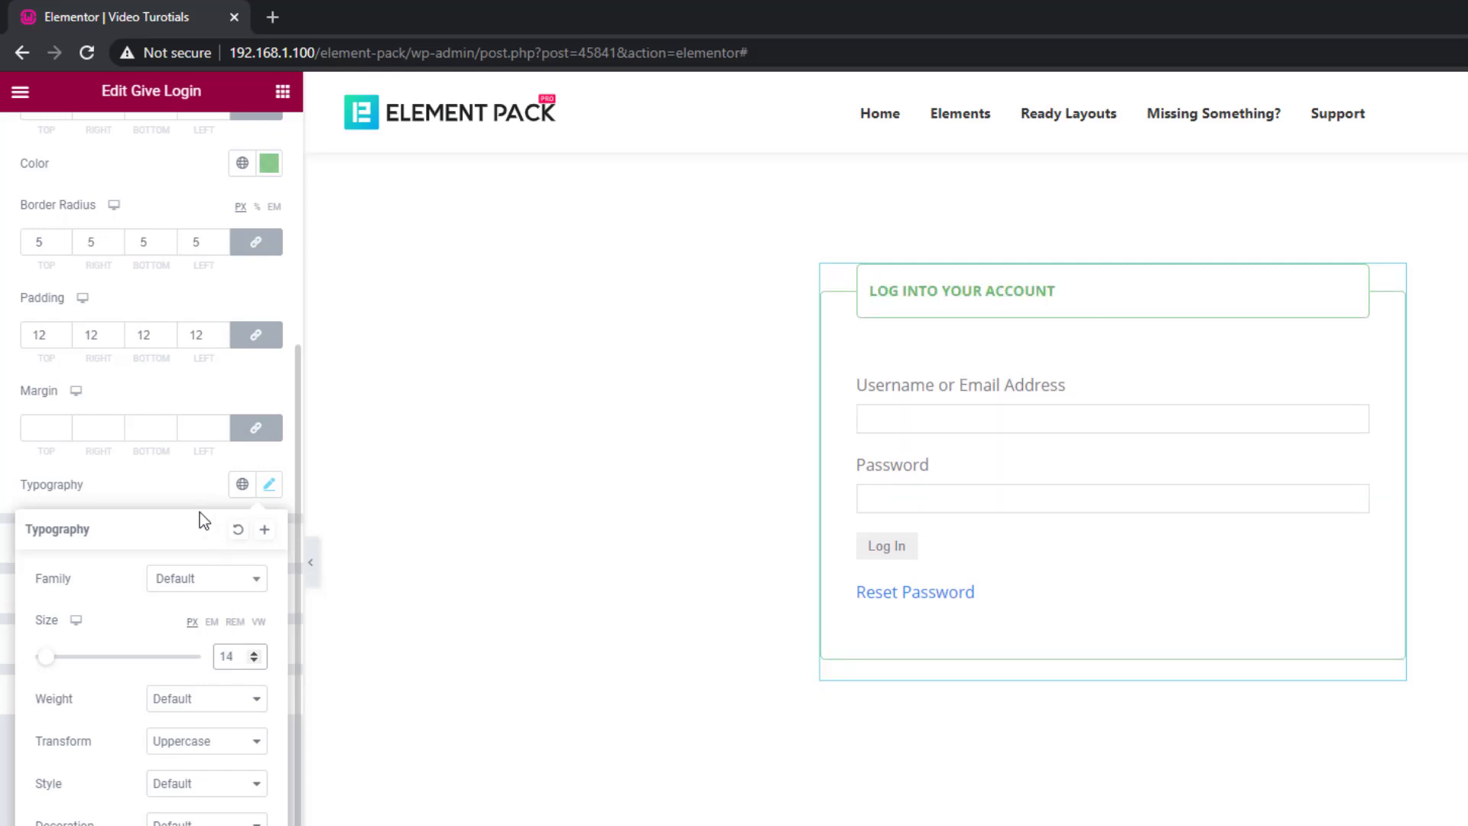
left_click(179, 486)
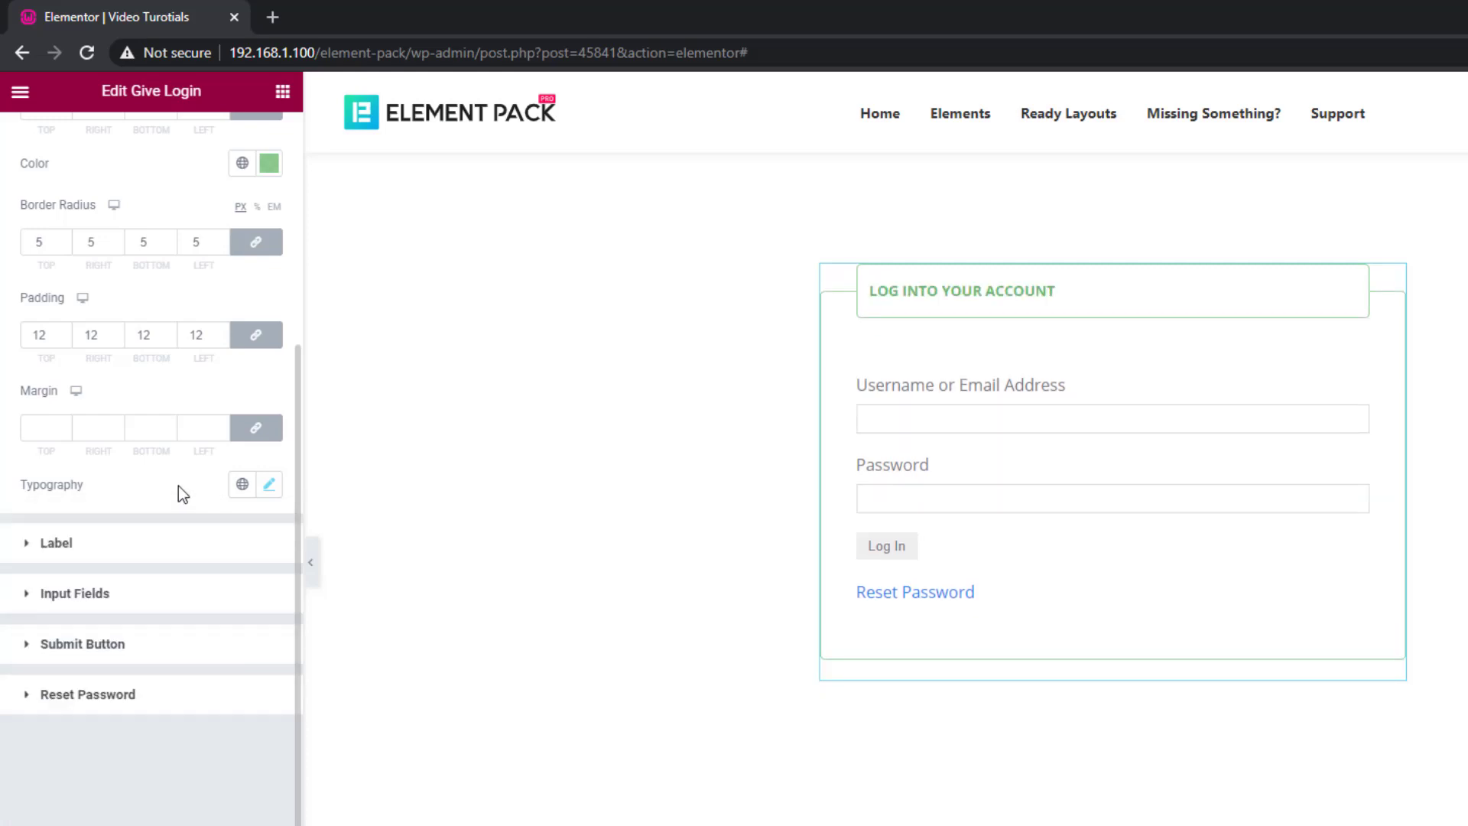
Step: Set the typography of the form's field labels to uppercase with a size of 14 px
left_click(160, 552)
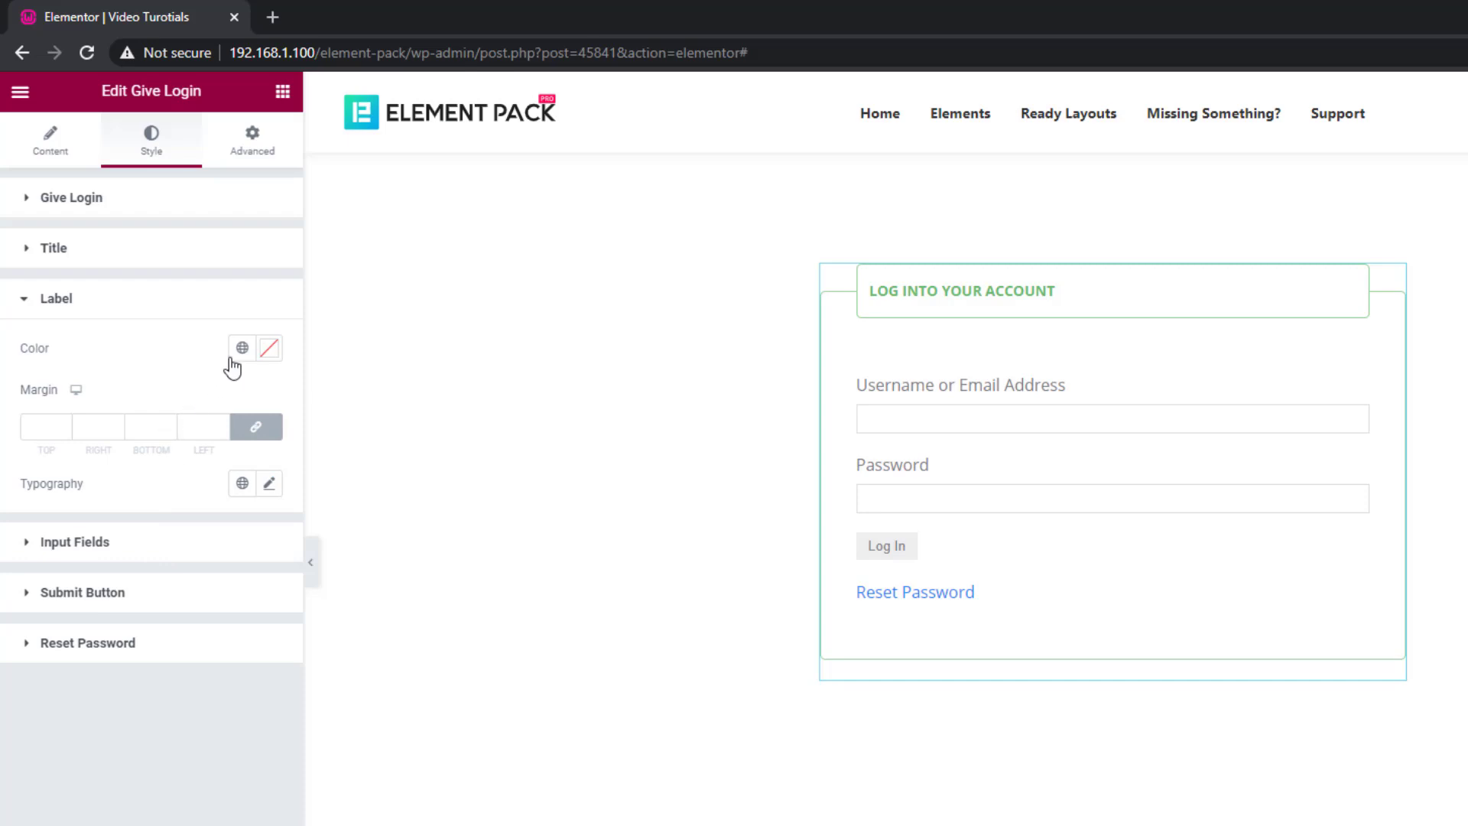
left_click(269, 484)
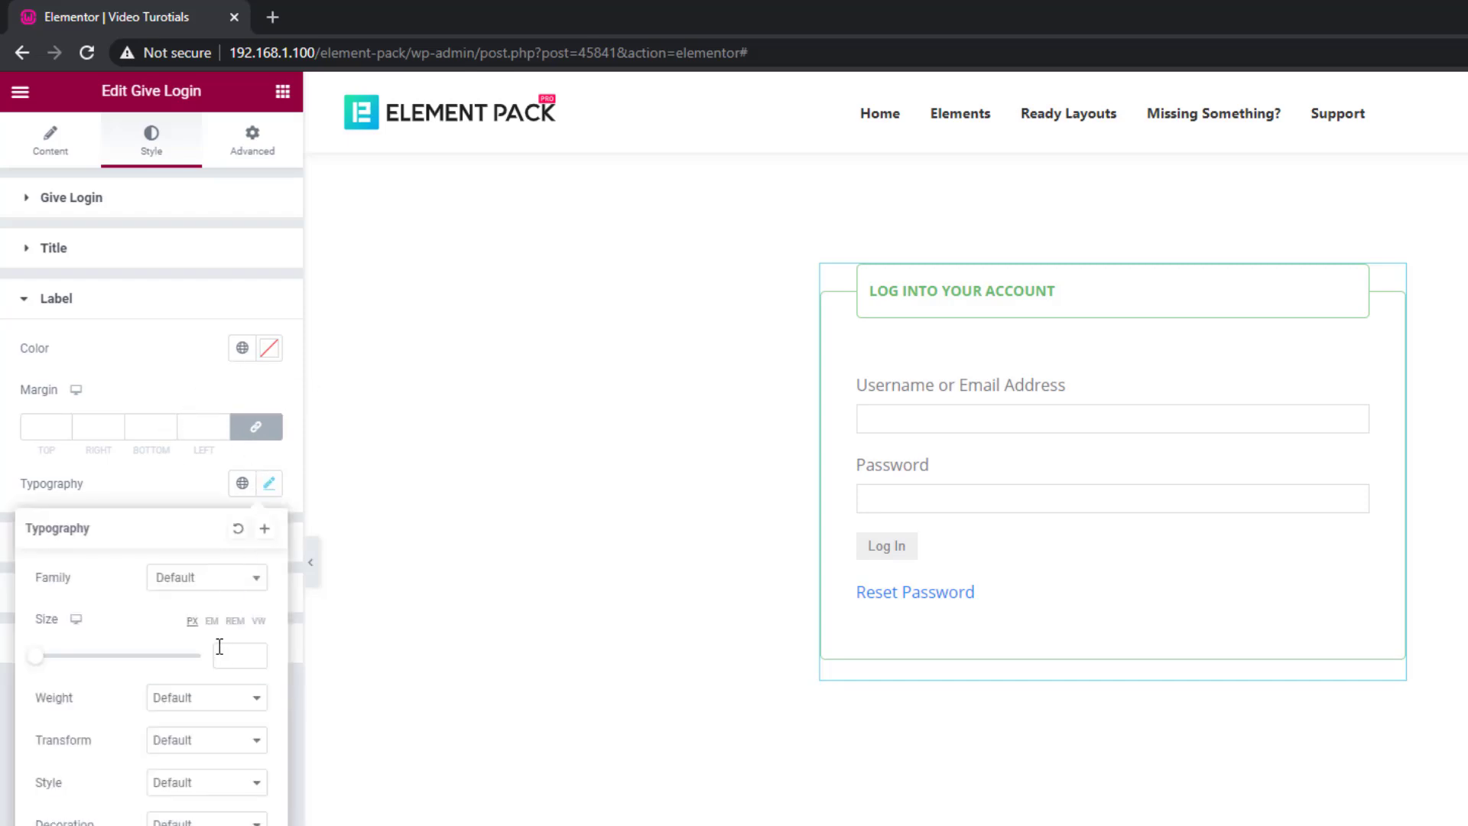
left_click(191, 740)
left_click(202, 778)
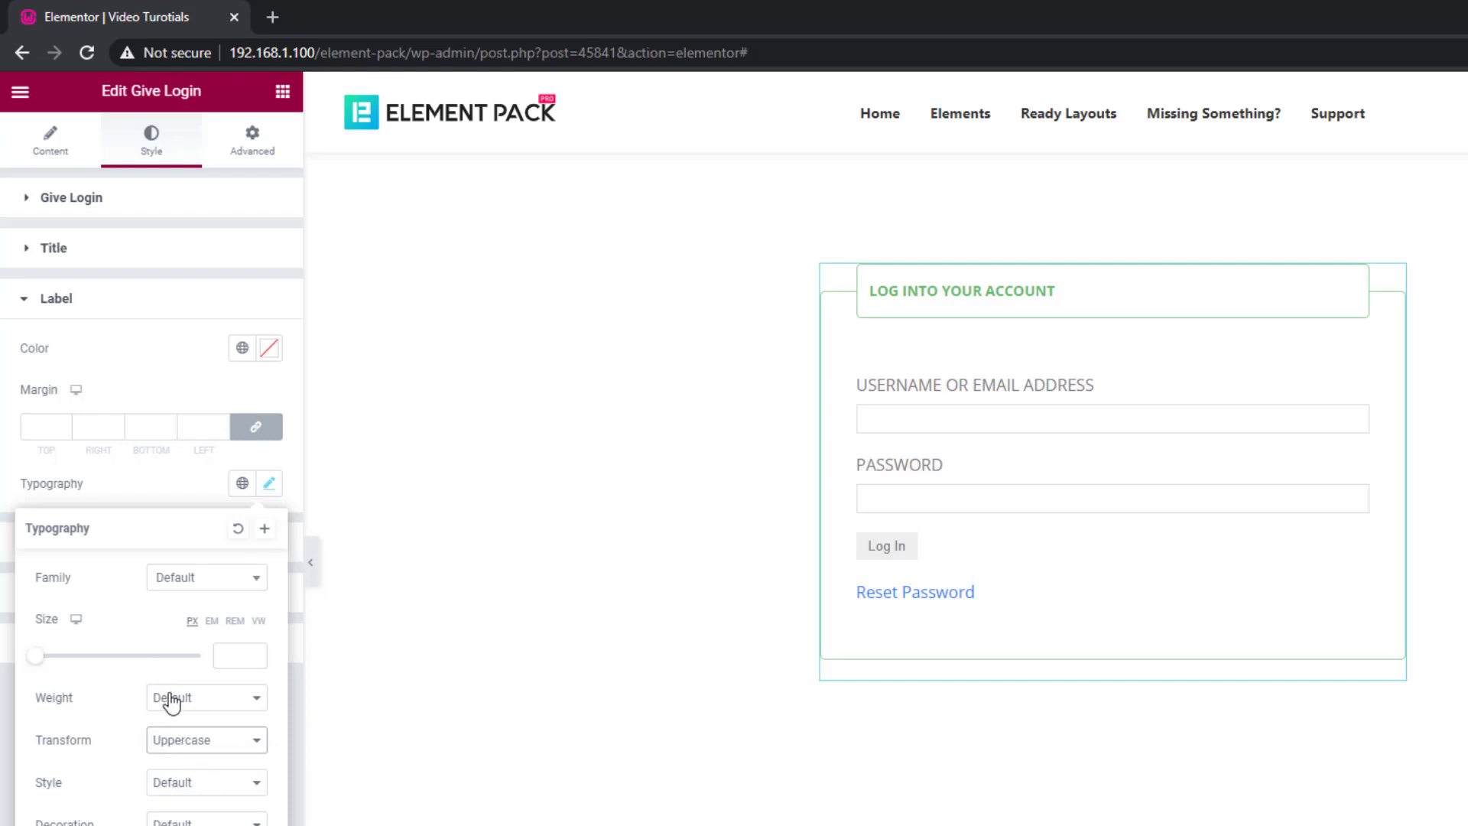
left_click(231, 657)
type("14")
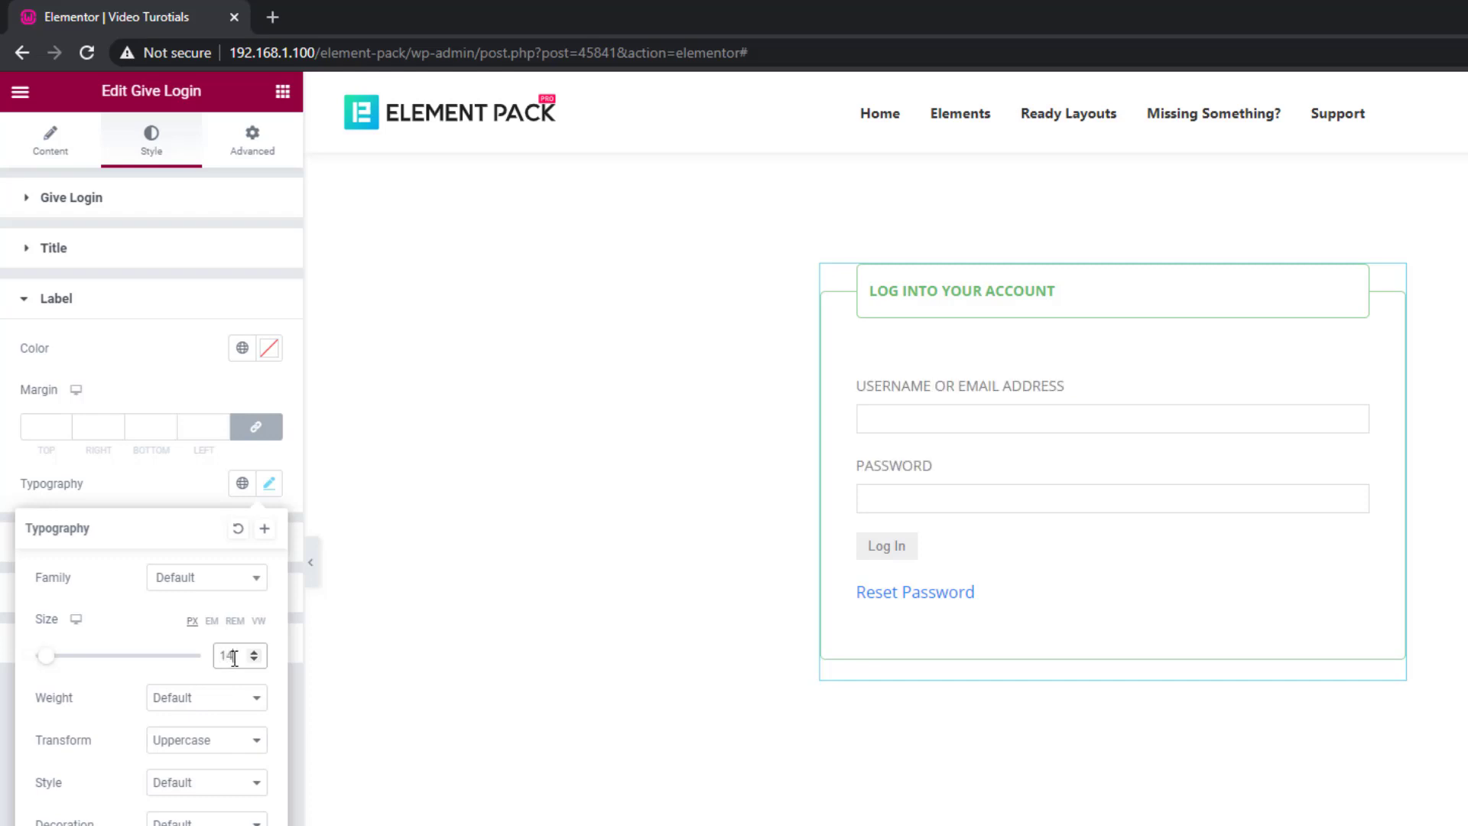
Step: Set the text colour of the login form's field labels to #66BC6B
left_click(191, 481)
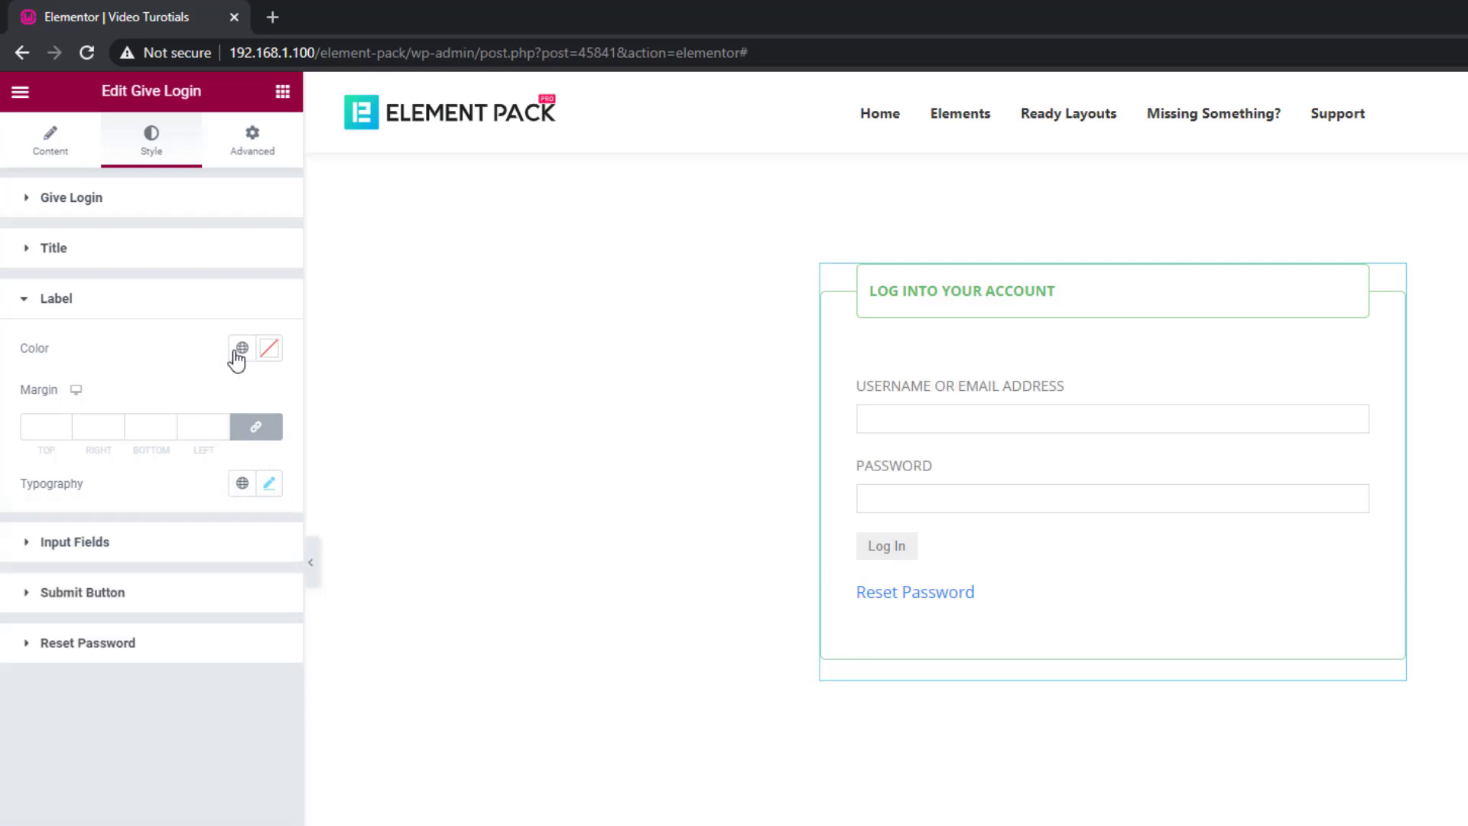
left_click(268, 350)
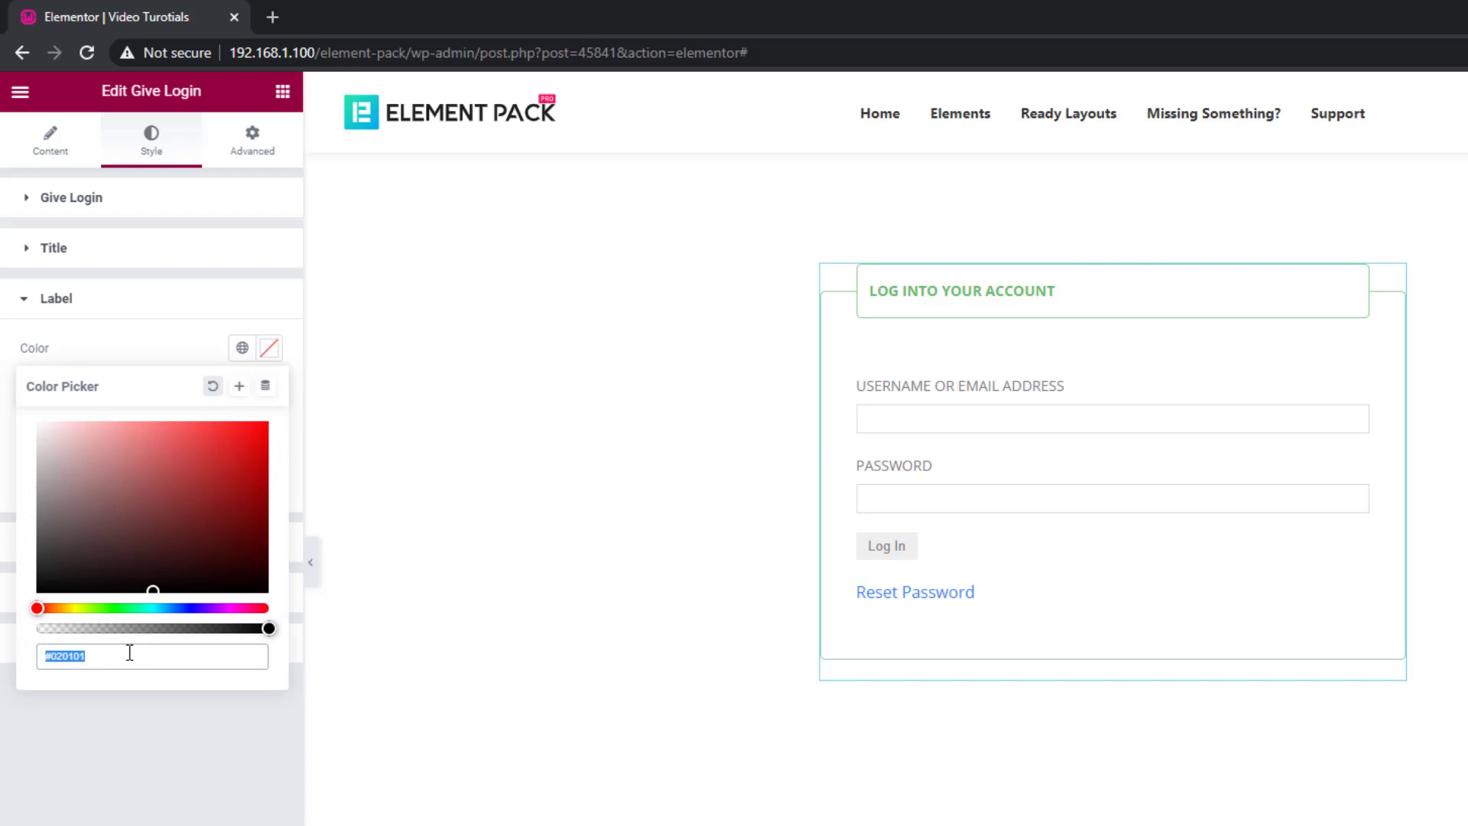
type("#66BC6B")
left_click(178, 352)
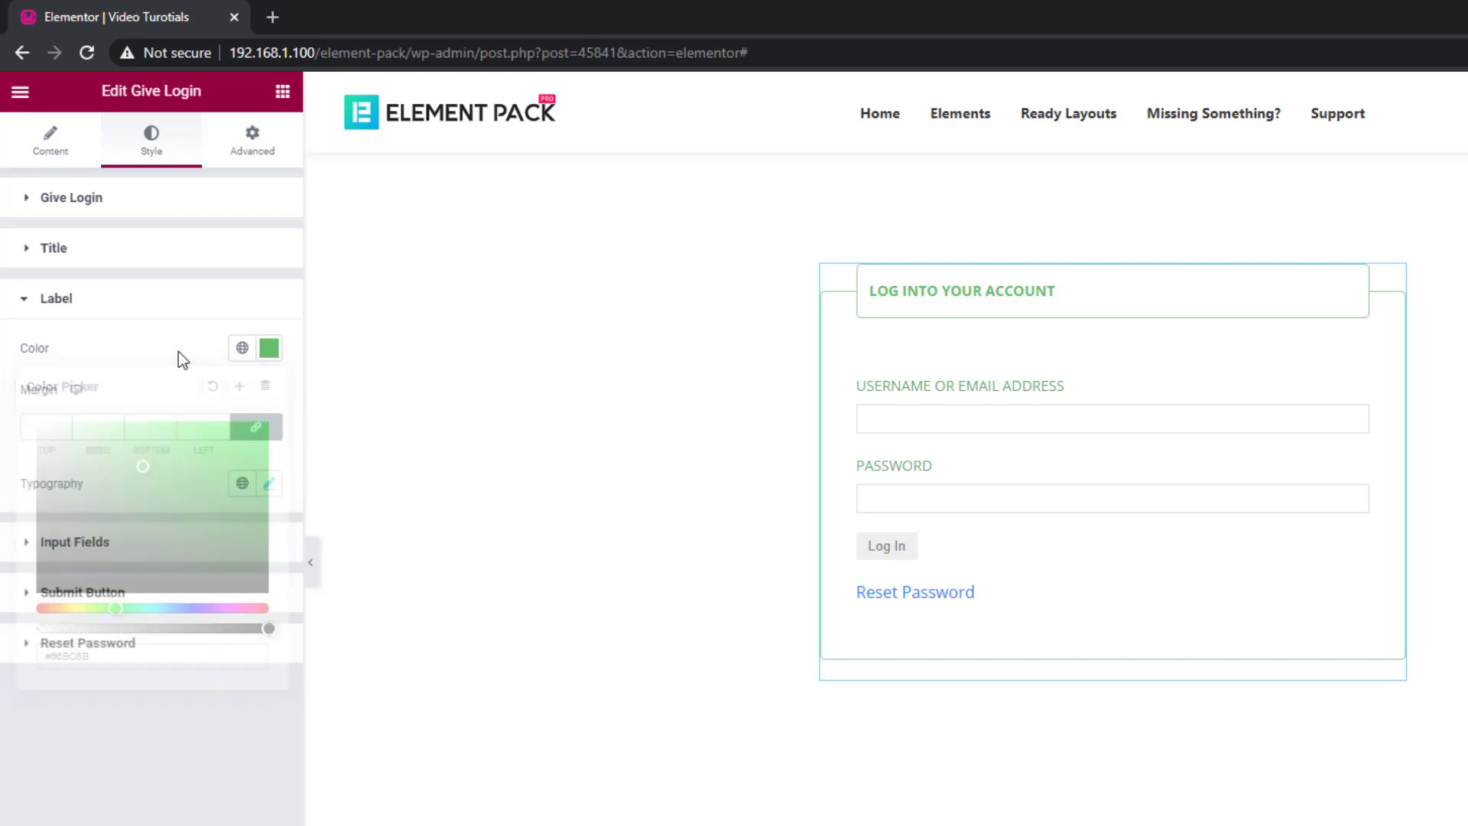
Step: Give the form's input fields a solid border 1 px wide in green #66BC6B, with its opacity reduced to make it #66BC6B91
left_click(152, 544)
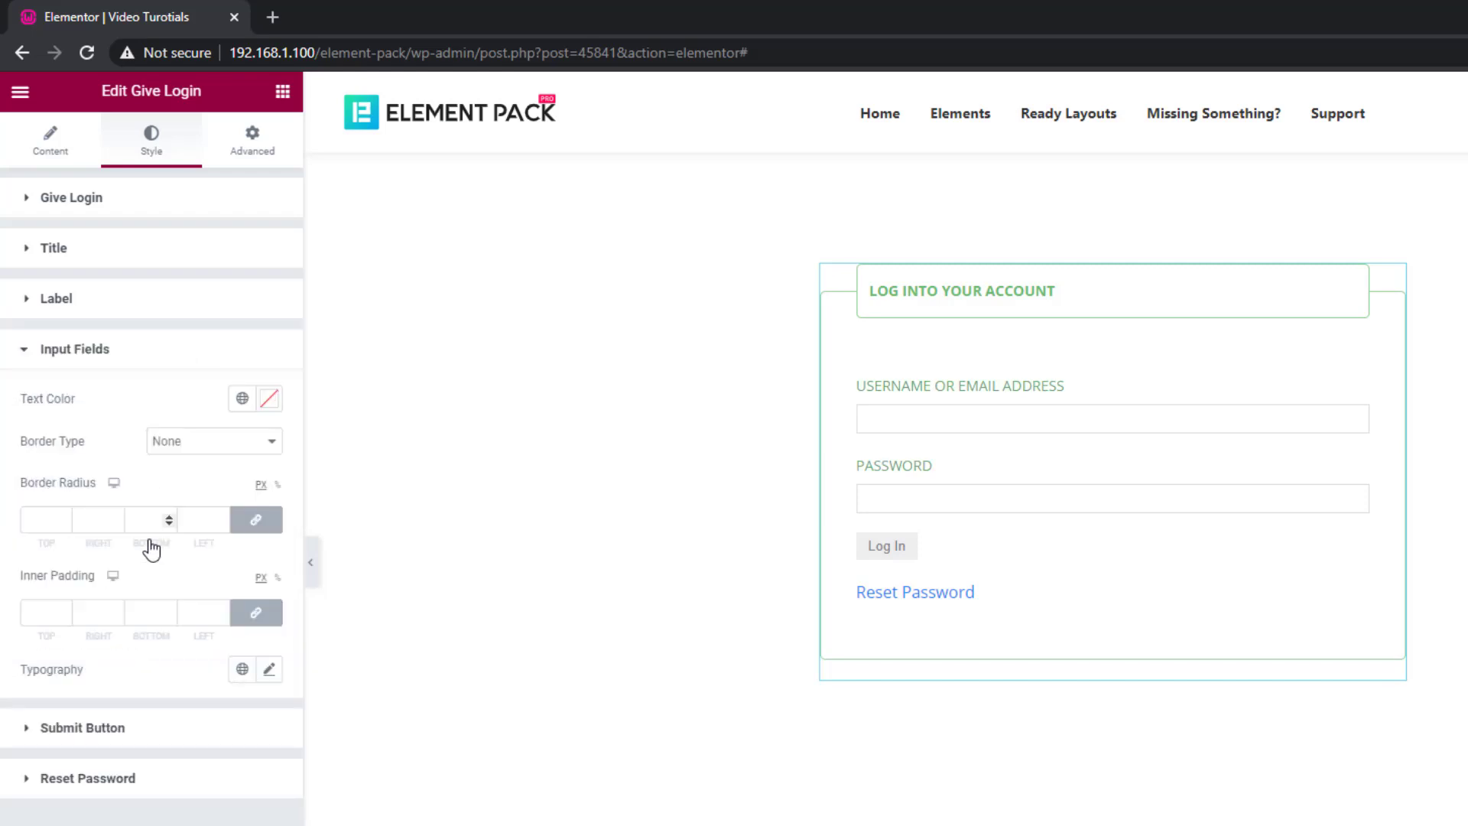
left_click(204, 443)
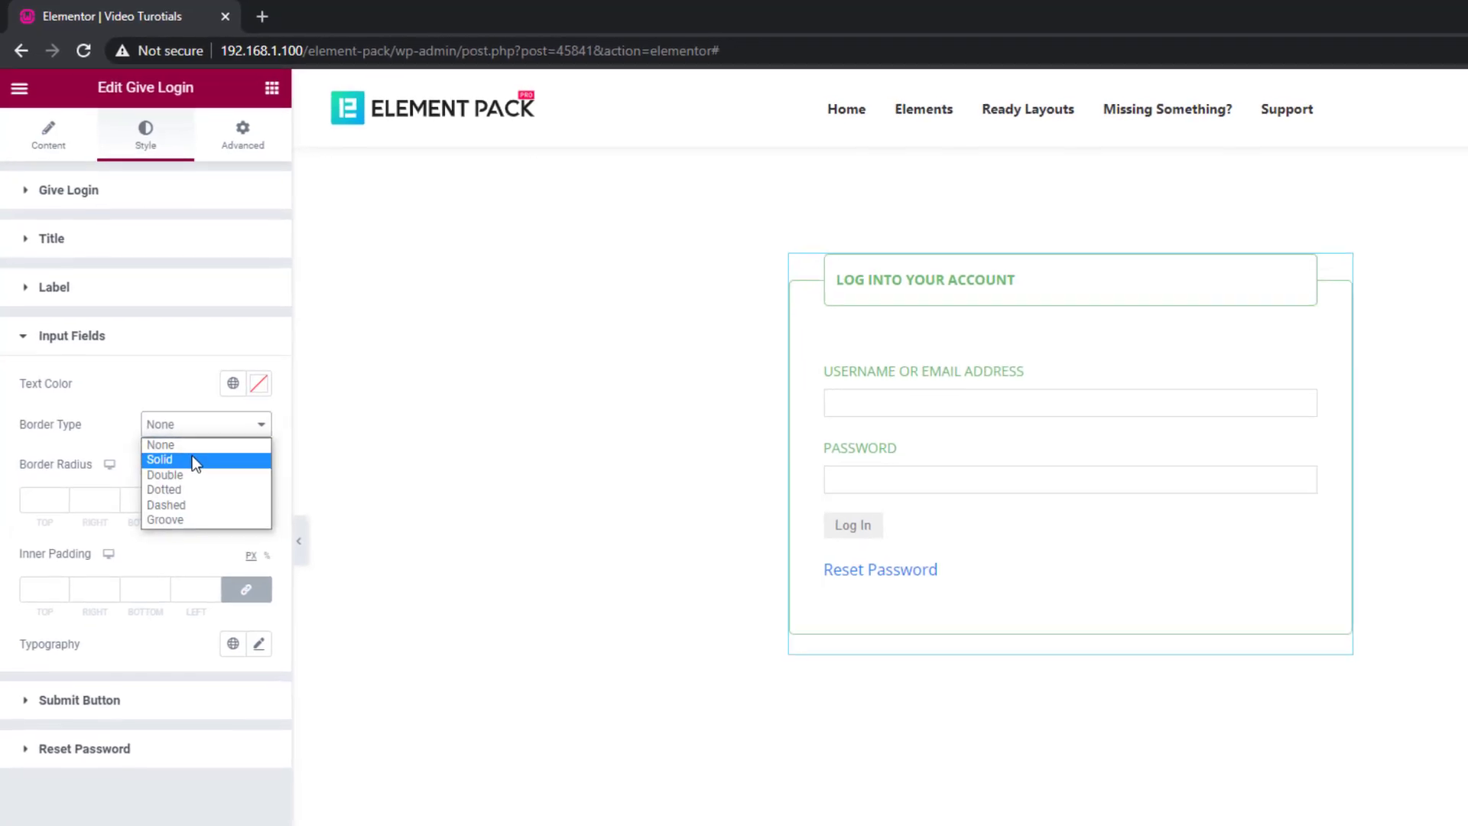
left_click(201, 476)
left_click(49, 520)
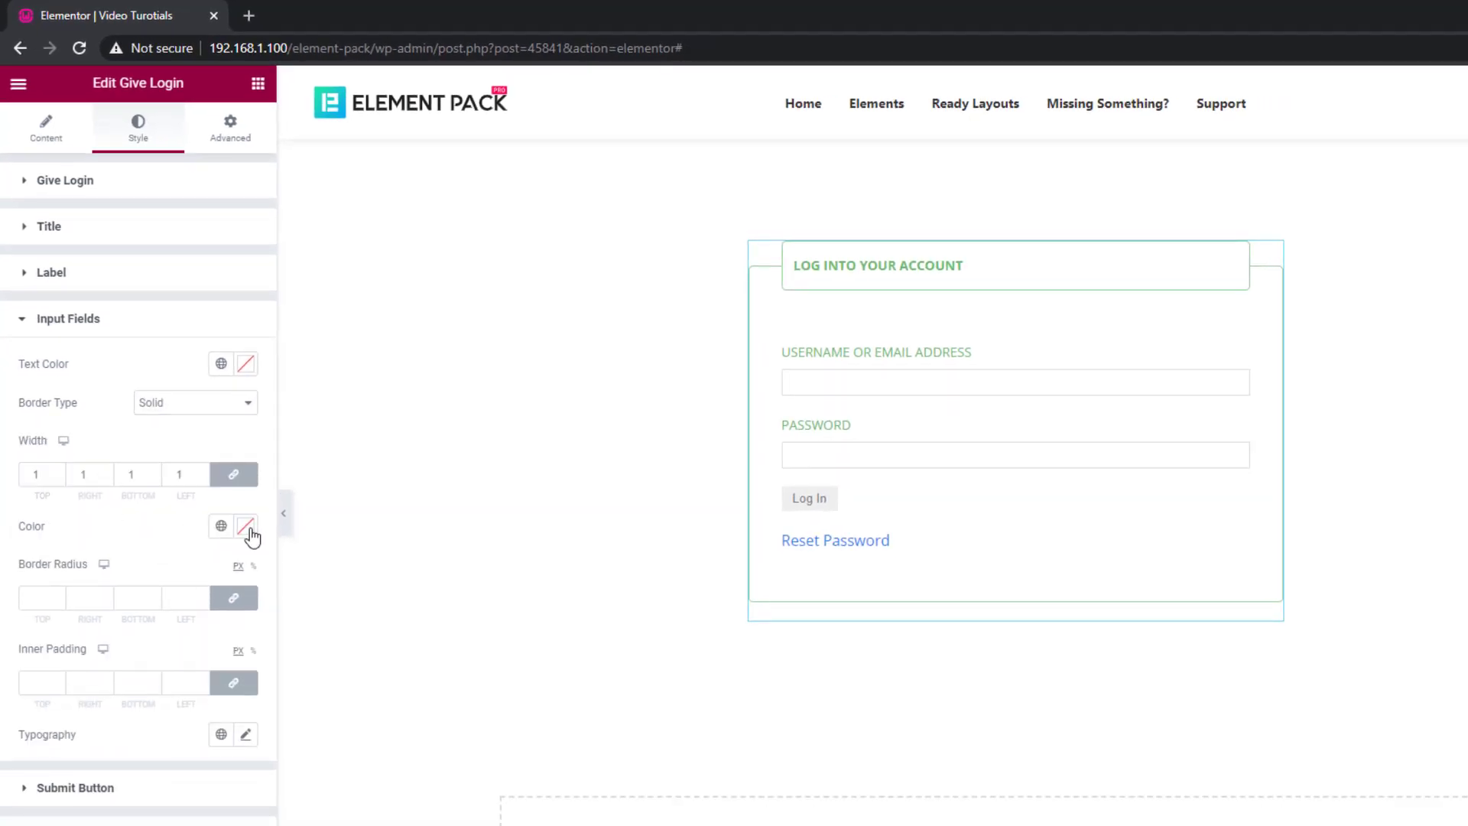
left_click(248, 528)
type("#66BC6B")
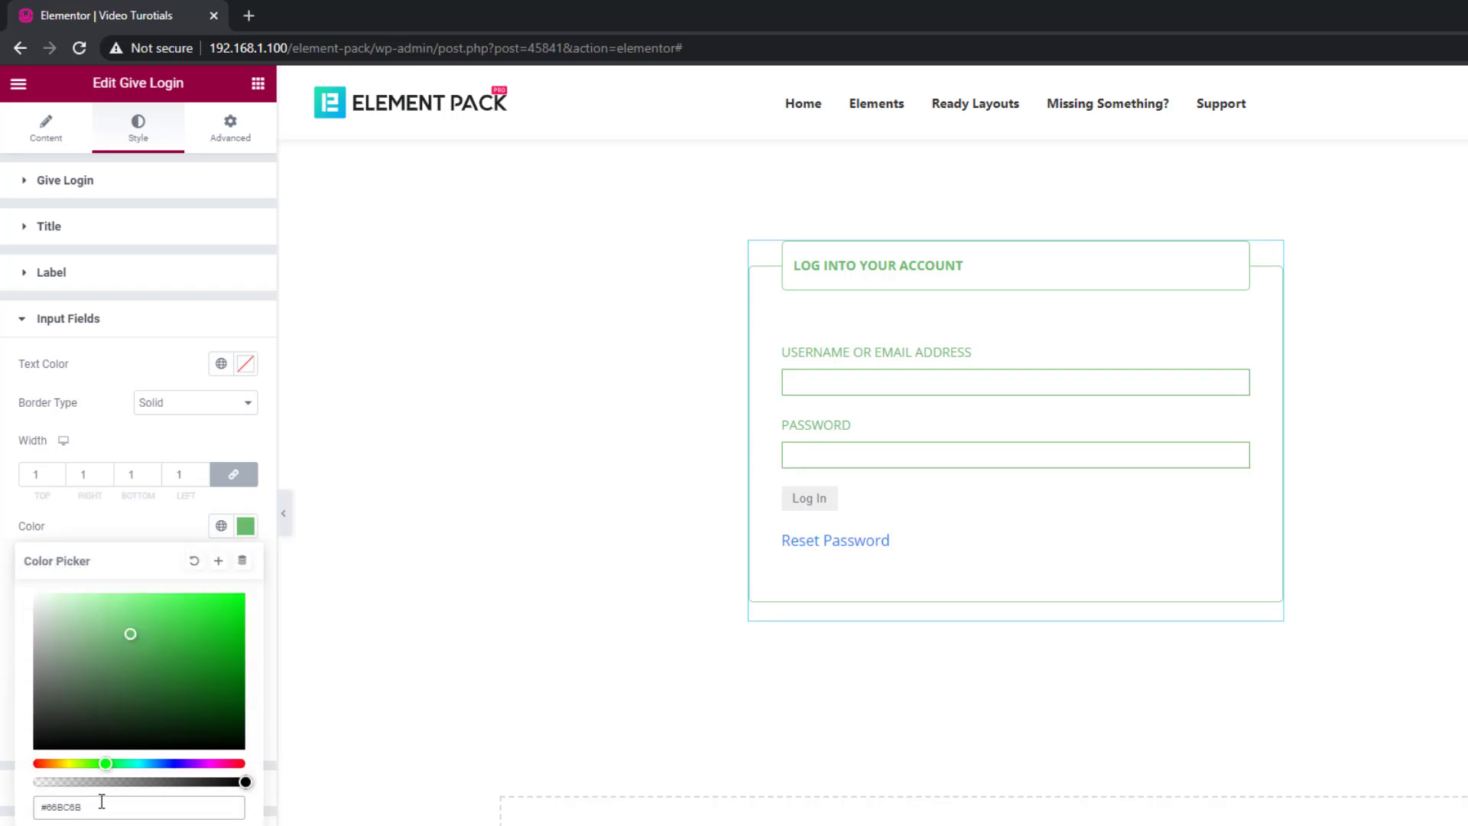
left_click_drag(245, 782, 154, 781)
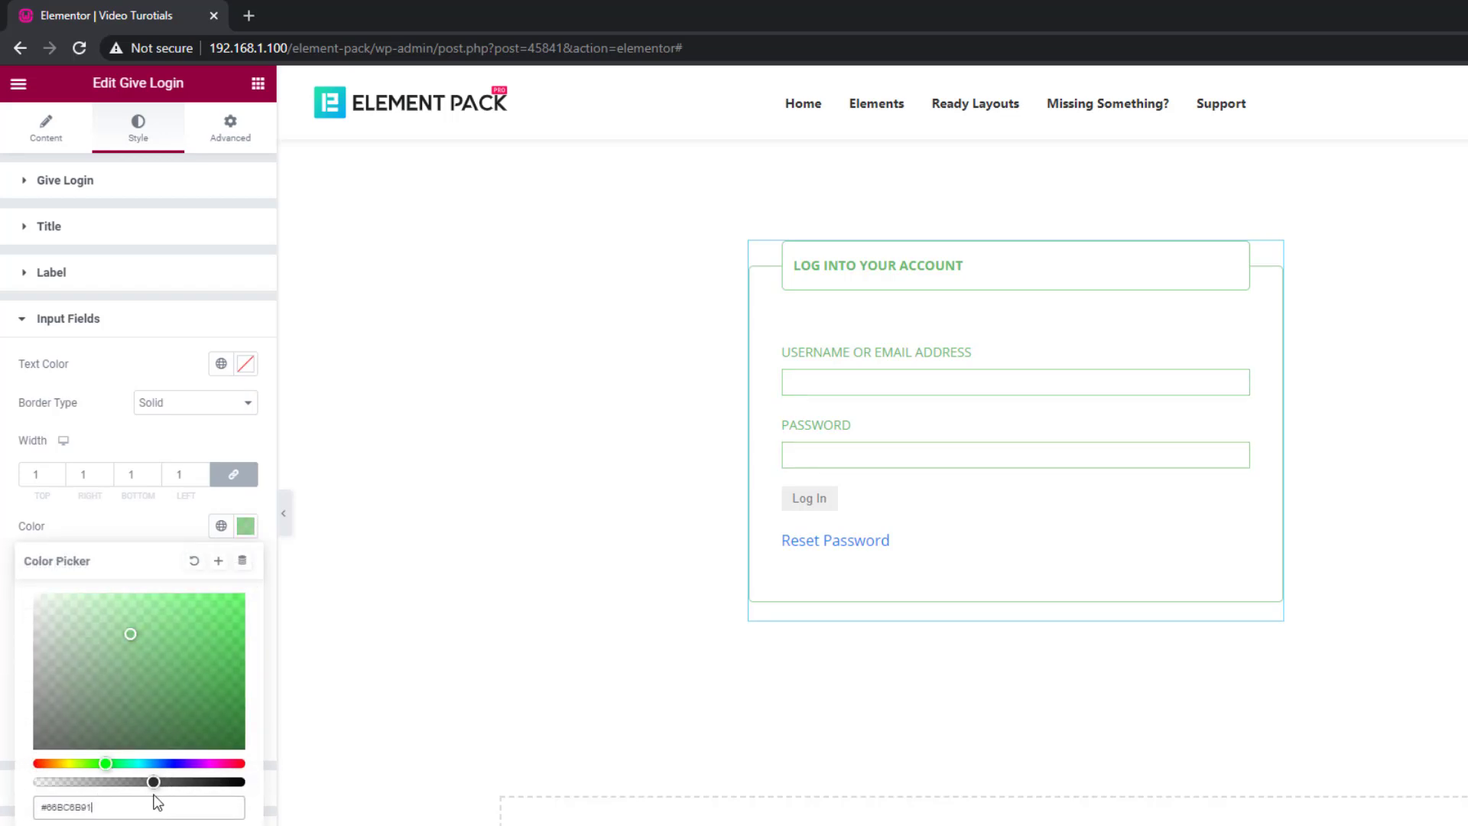
left_click(144, 517)
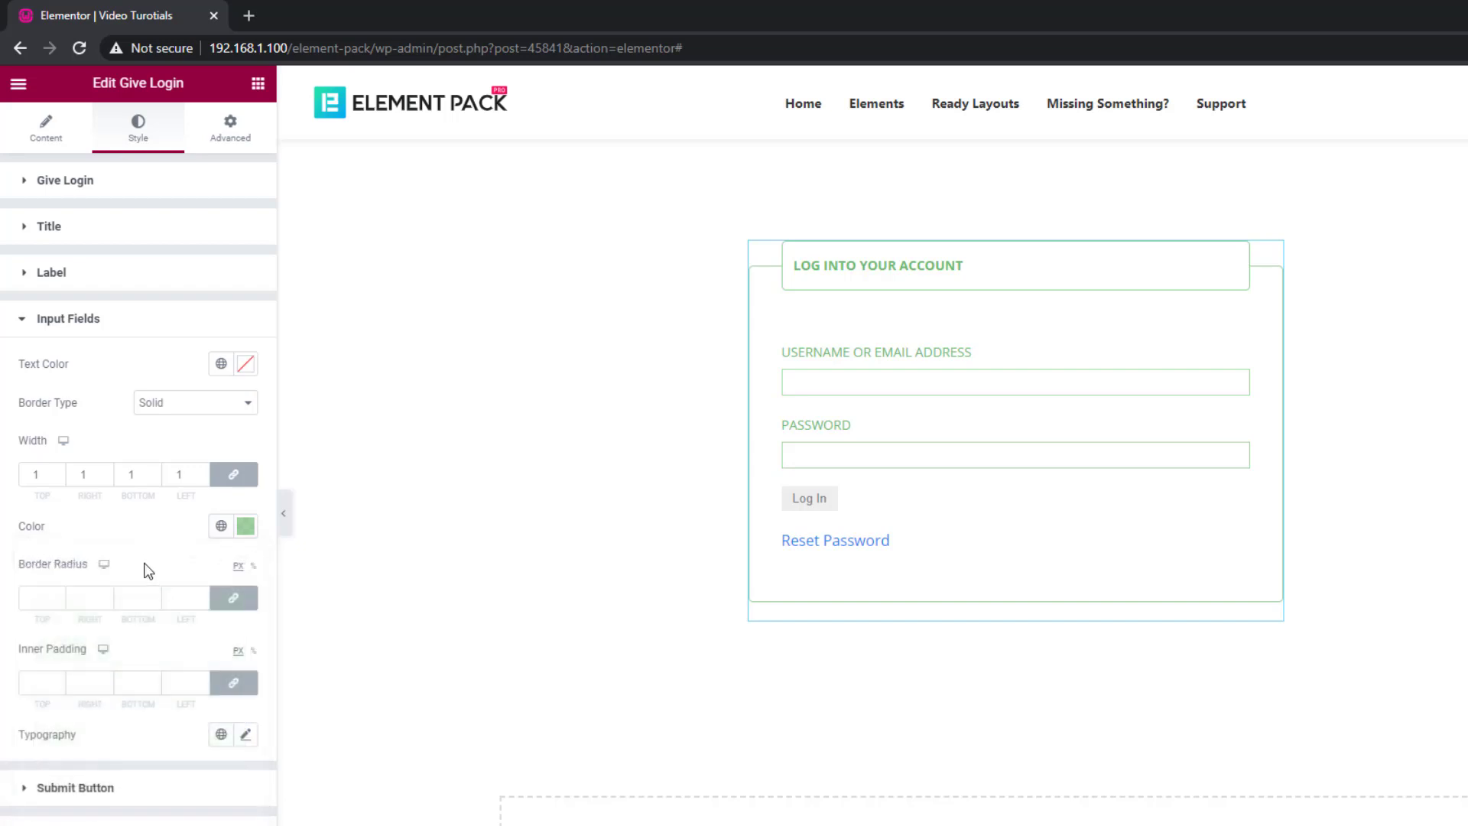
Step: Set the input fields' border radius to 5 px and their inner padding to 10 px on all sides
left_click(42, 599)
type("5")
left_click(41, 680)
type("8")
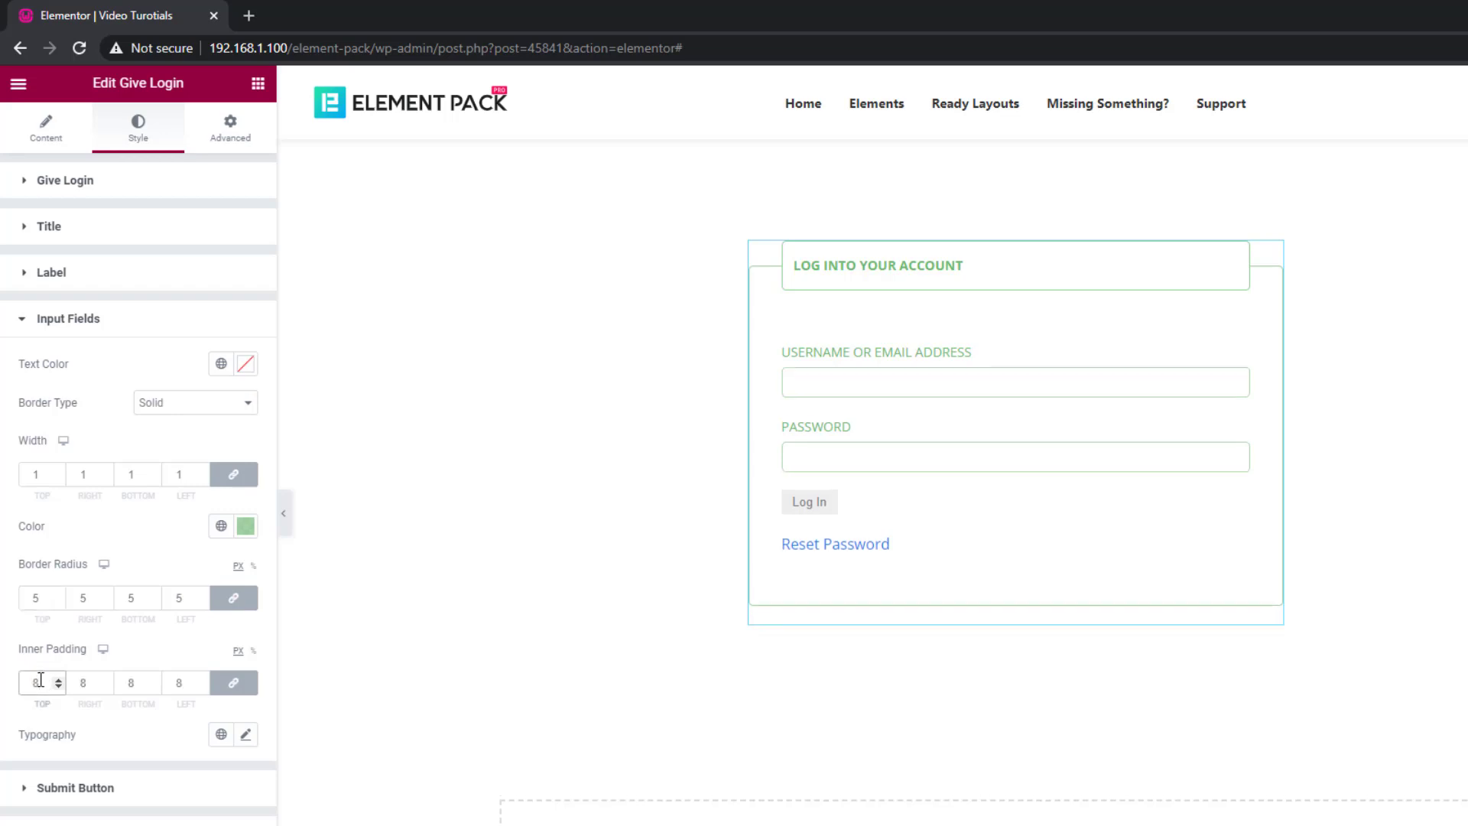
scroll(40, 681, "up", 2)
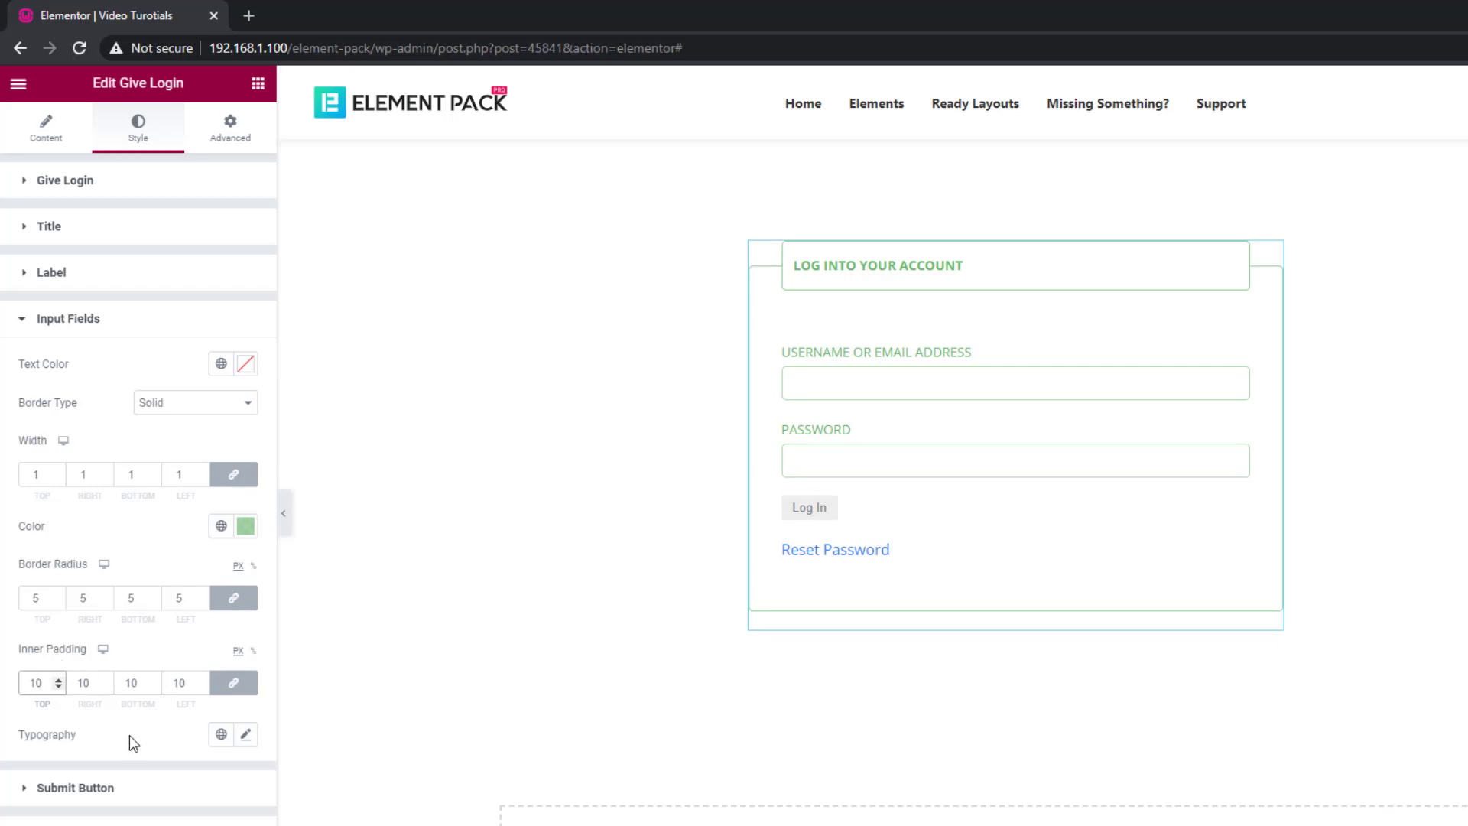
Step: Give the submit button's normal state a classic background with a fully transparent colour
left_click(107, 796)
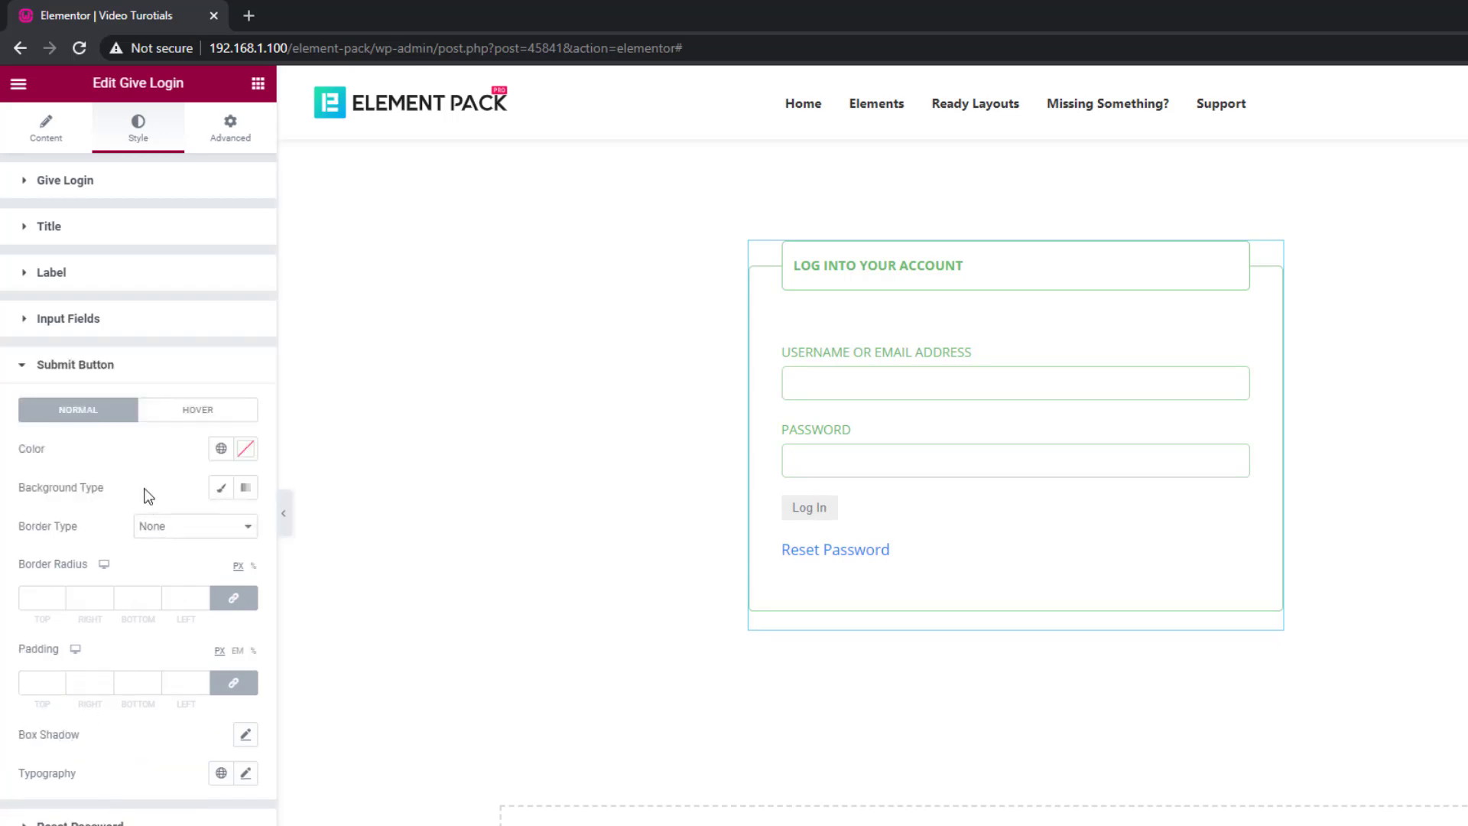
left_click(220, 490)
left_click(230, 533)
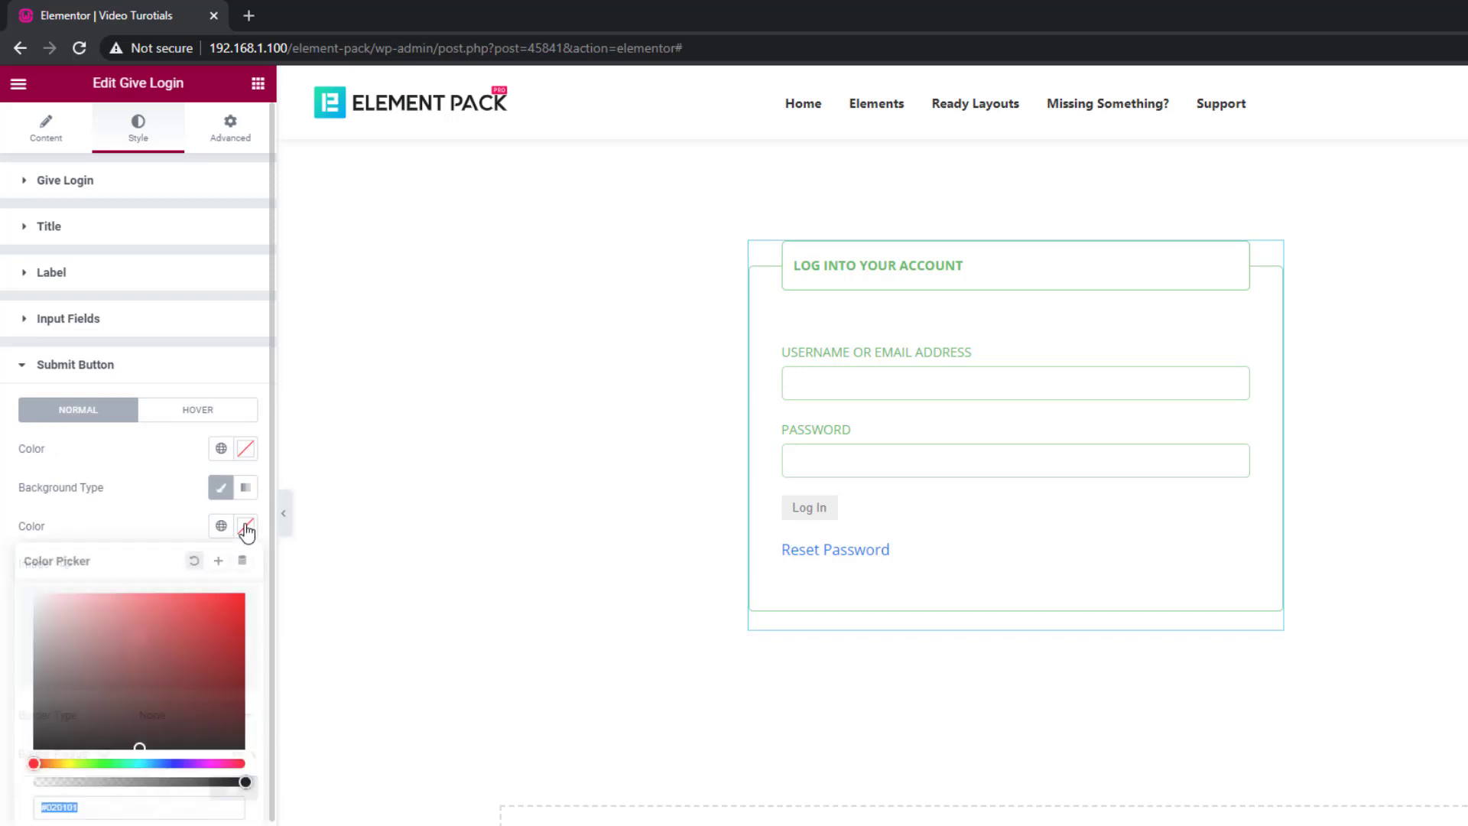
left_click_drag(243, 781, 22, 792)
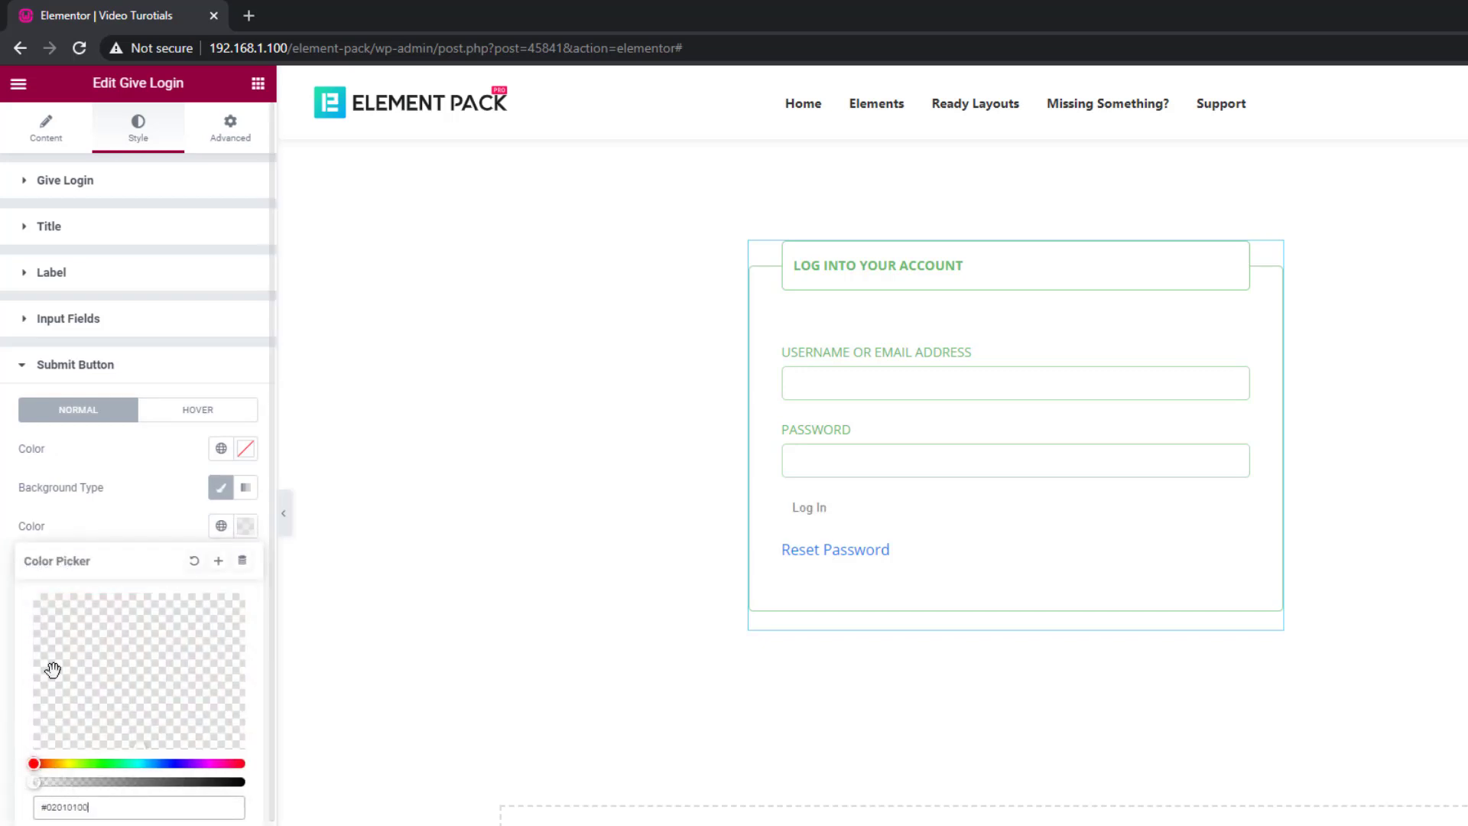
left_click(133, 518)
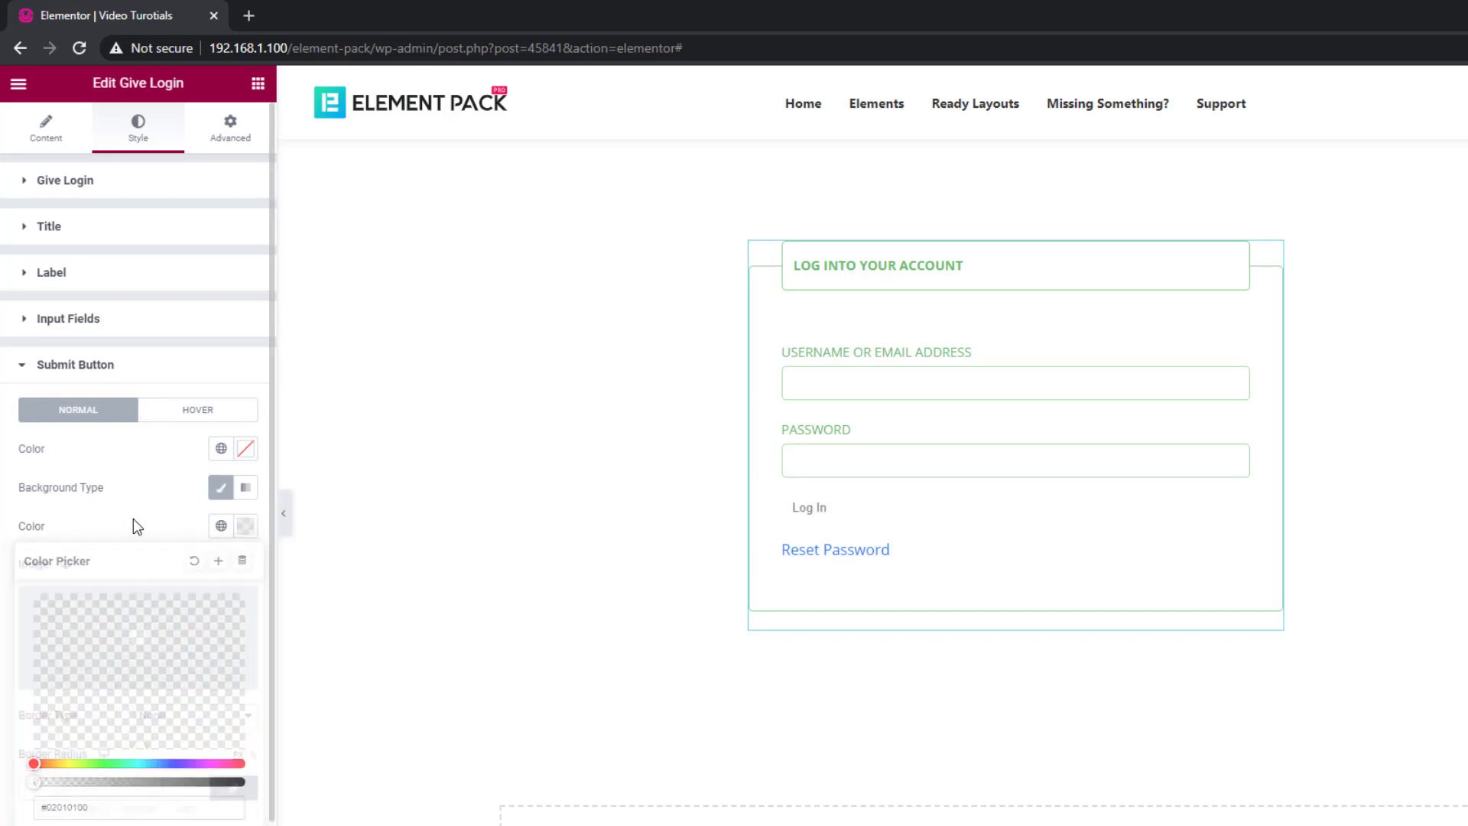
Step: Set the submit button's normal text colour to #66BC6B
left_click(246, 449)
type("#66BC6B")
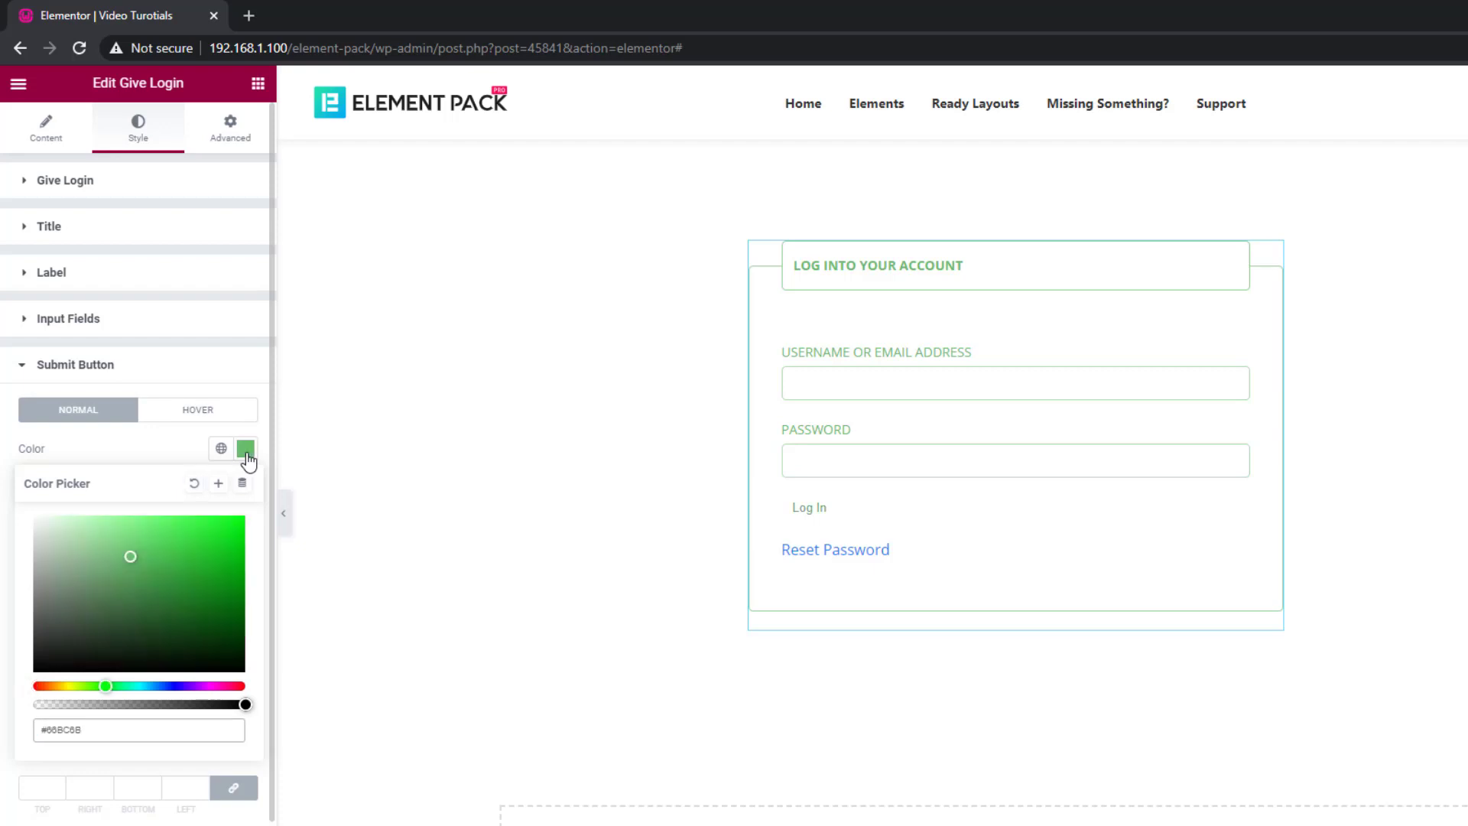
left_click(161, 448)
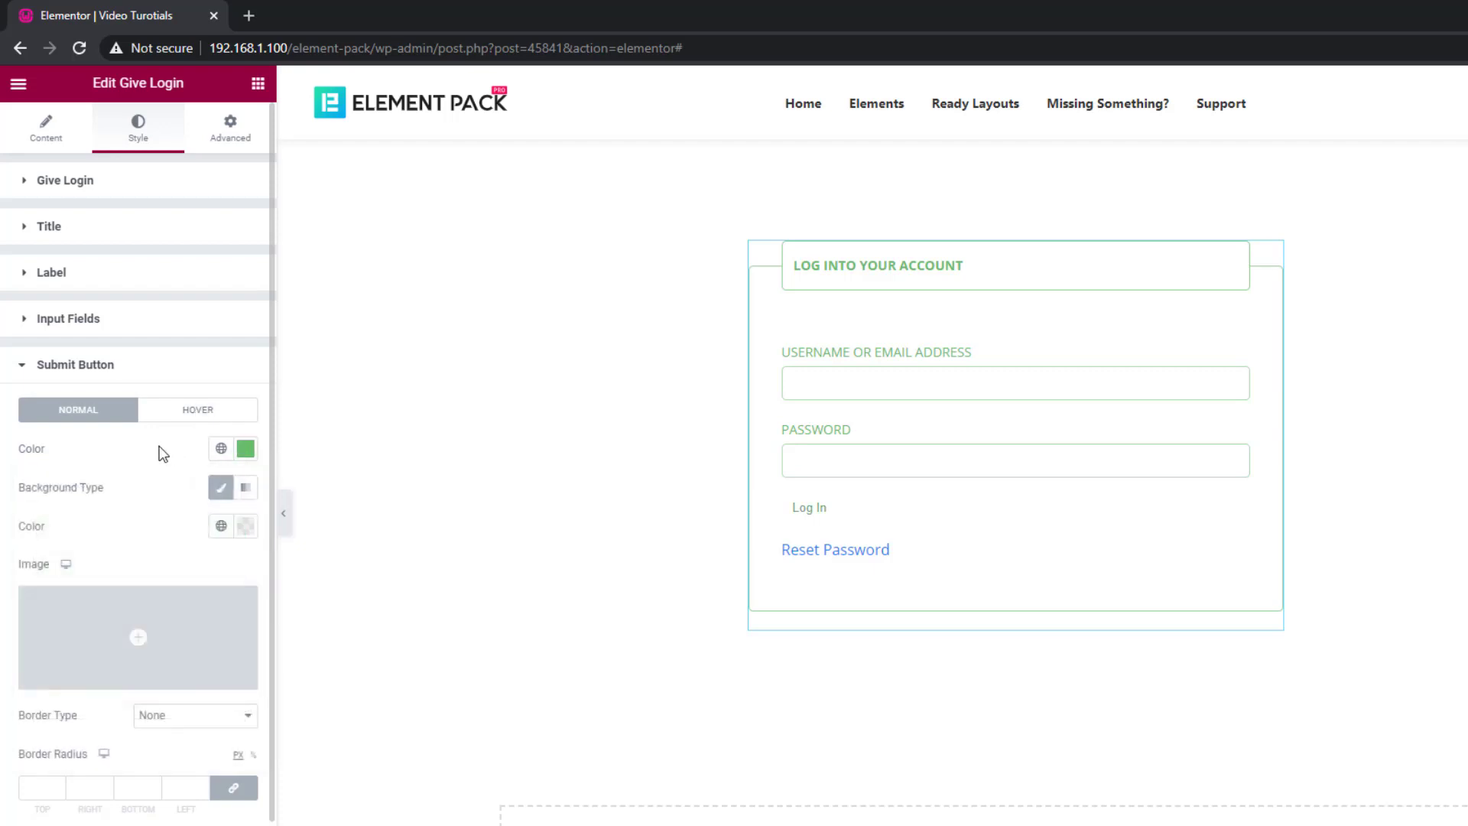
Step: Add a solid 1 px border to the submit button in #66BC6B, with its opacity reduced to make it #66BC6BA8
left_click(163, 716)
left_click(159, 750)
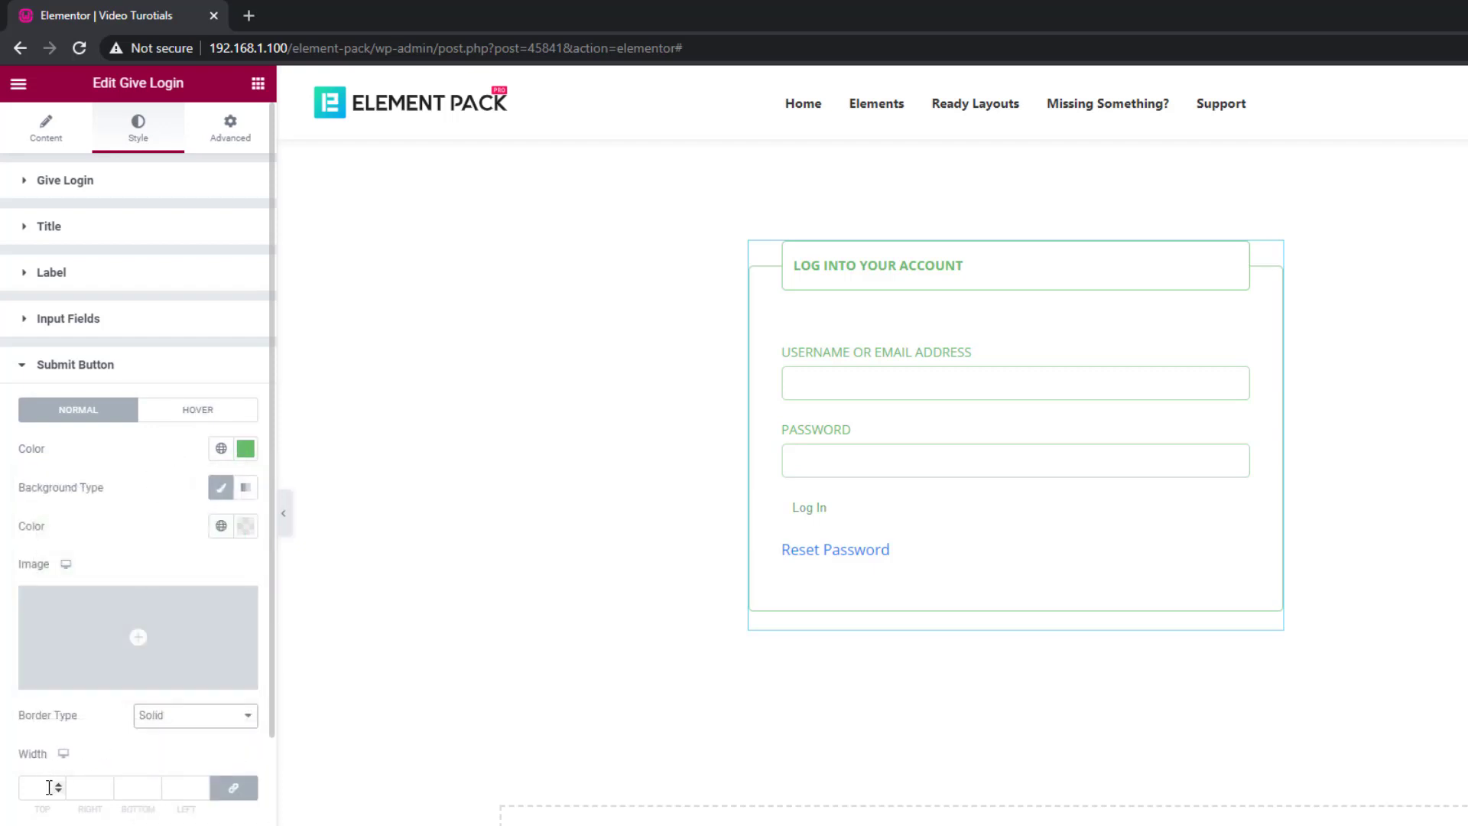
left_click(49, 790)
type("1")
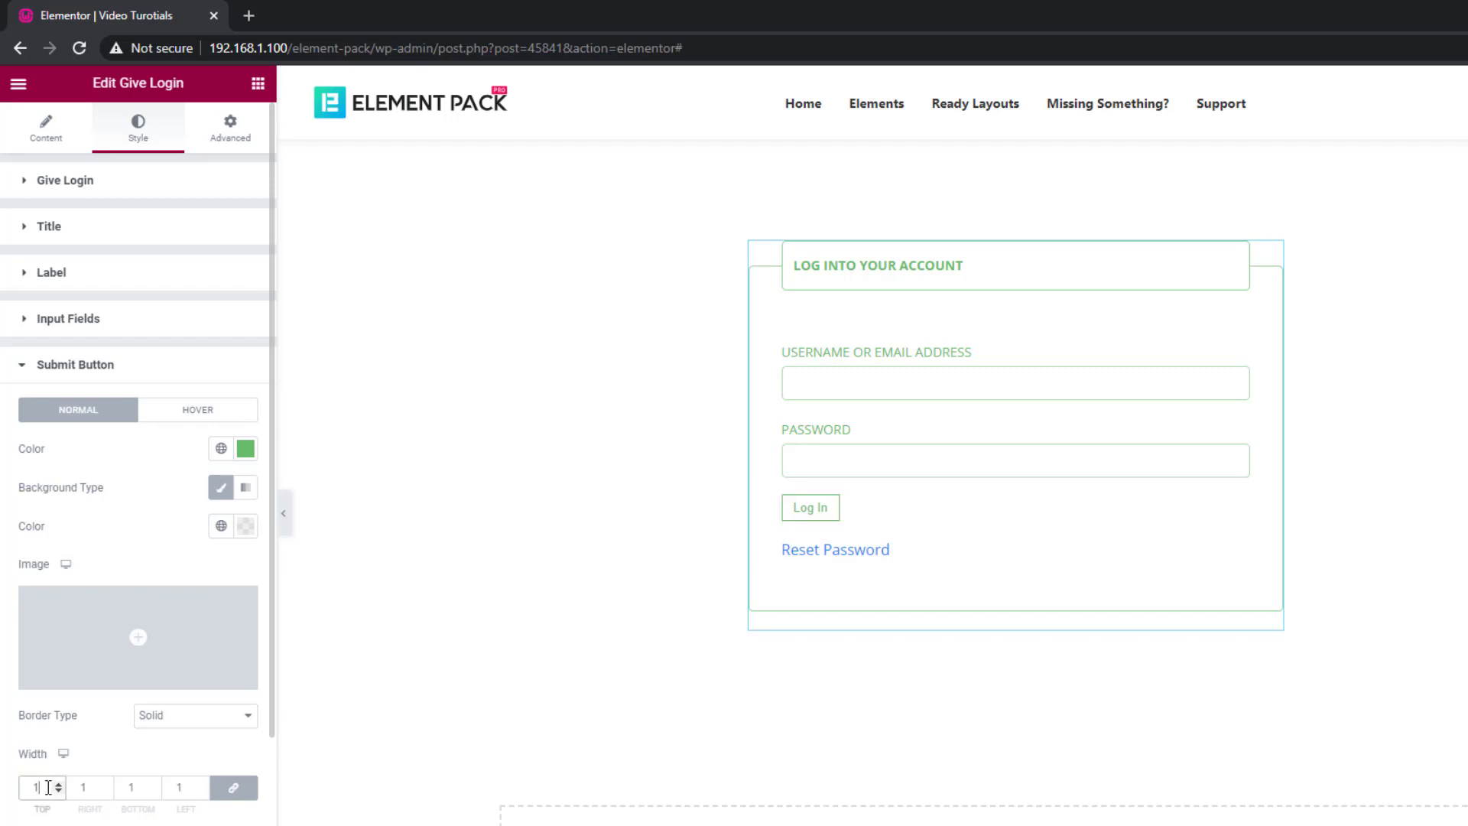
scroll(62, 757, "down", 2)
left_click(243, 658)
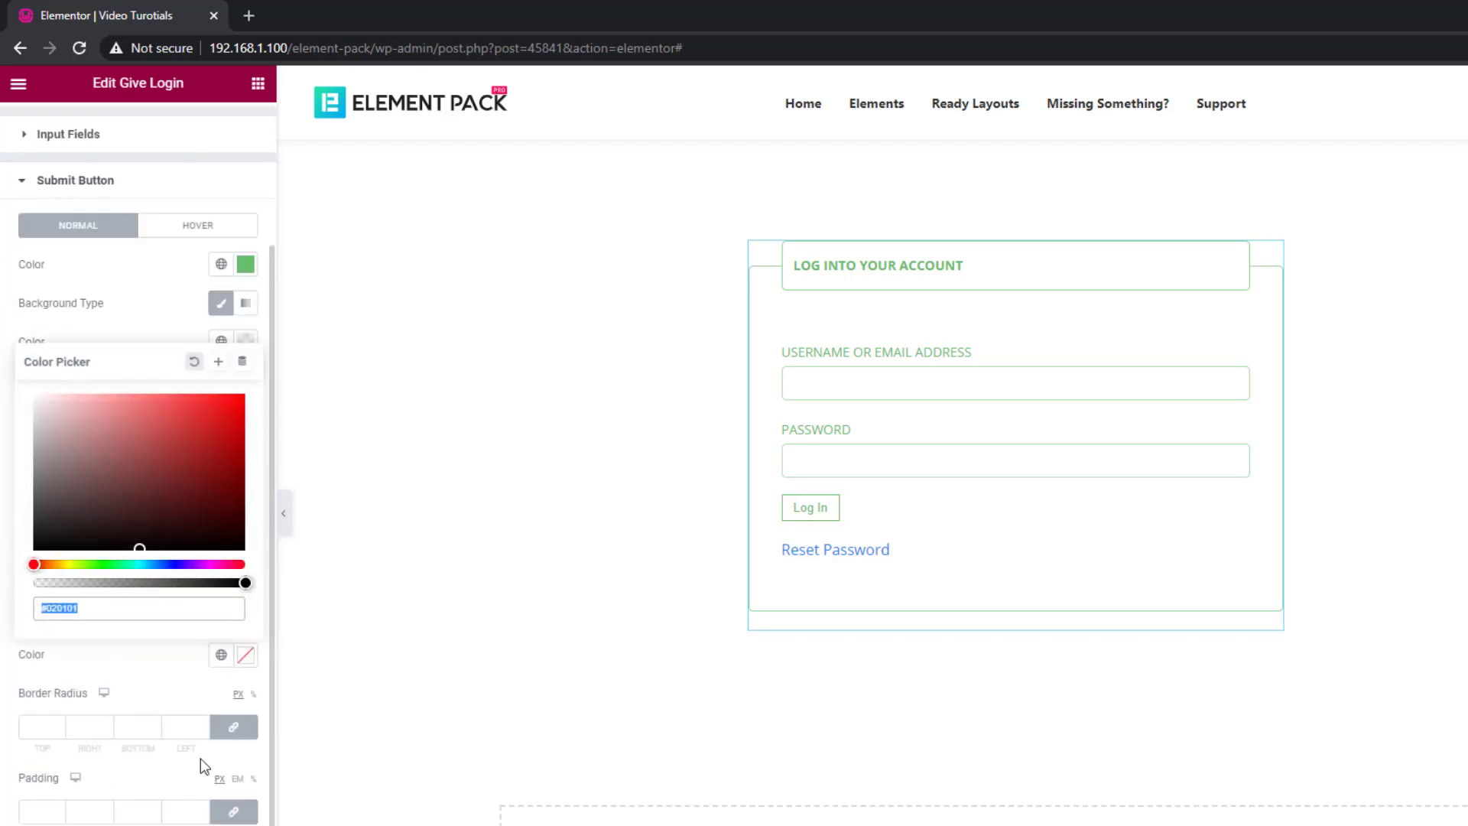
type("#66BC6B")
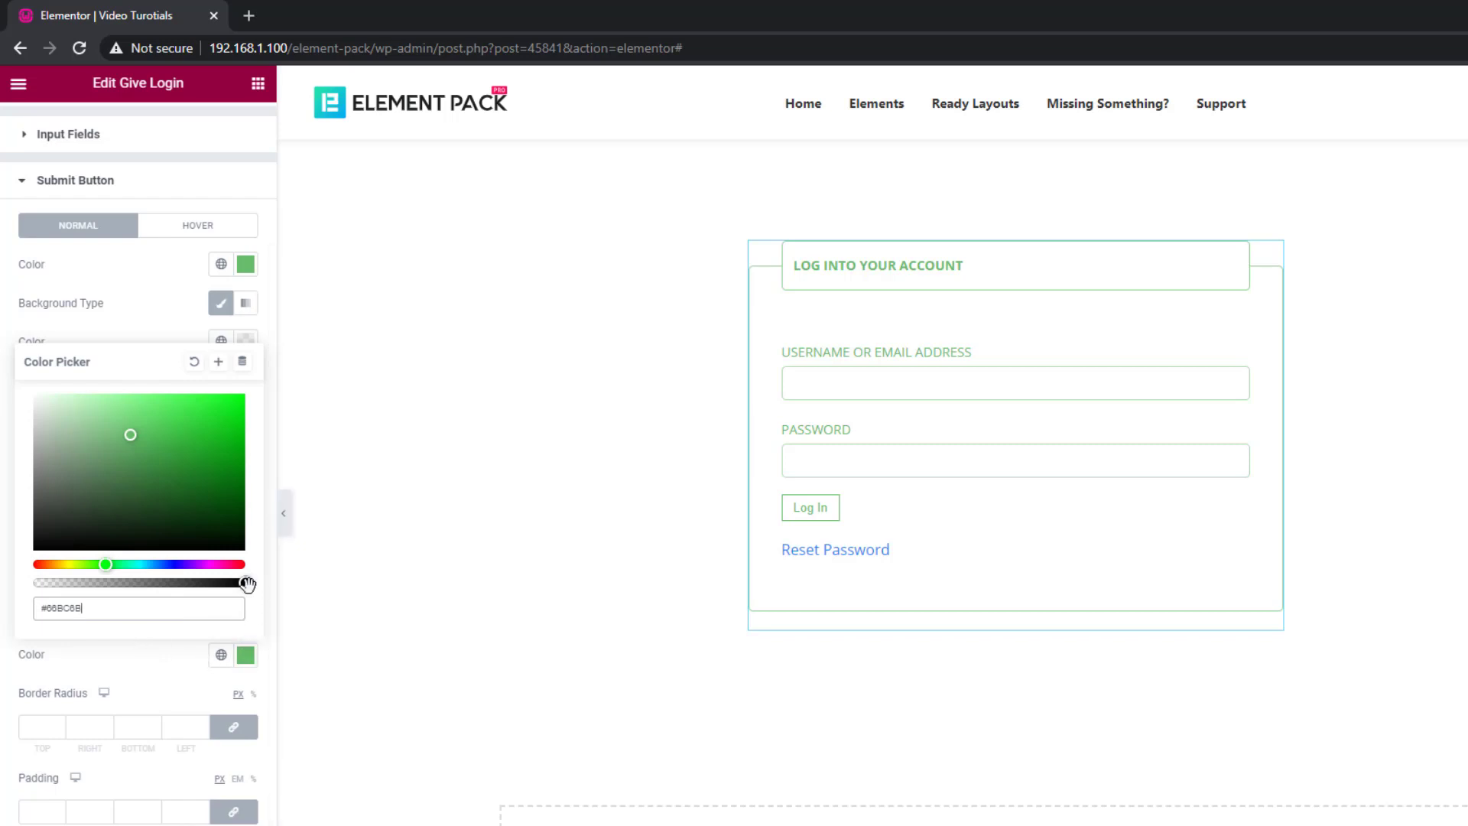
left_click_drag(247, 584, 171, 585)
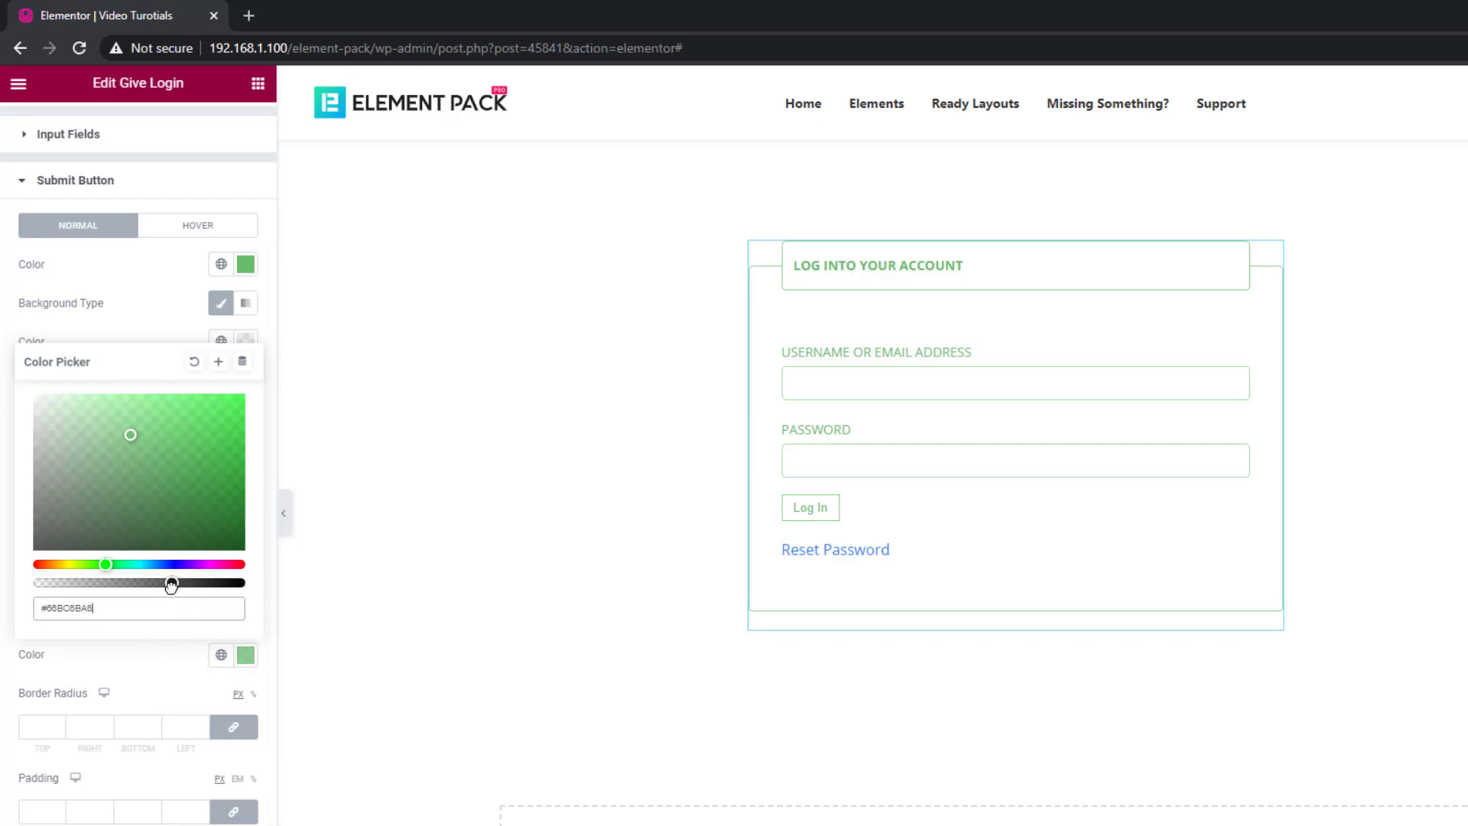
Step: Set the submit button's border radius to 5 px and its padding to 12 px on all sides
left_click(41, 728)
type("5")
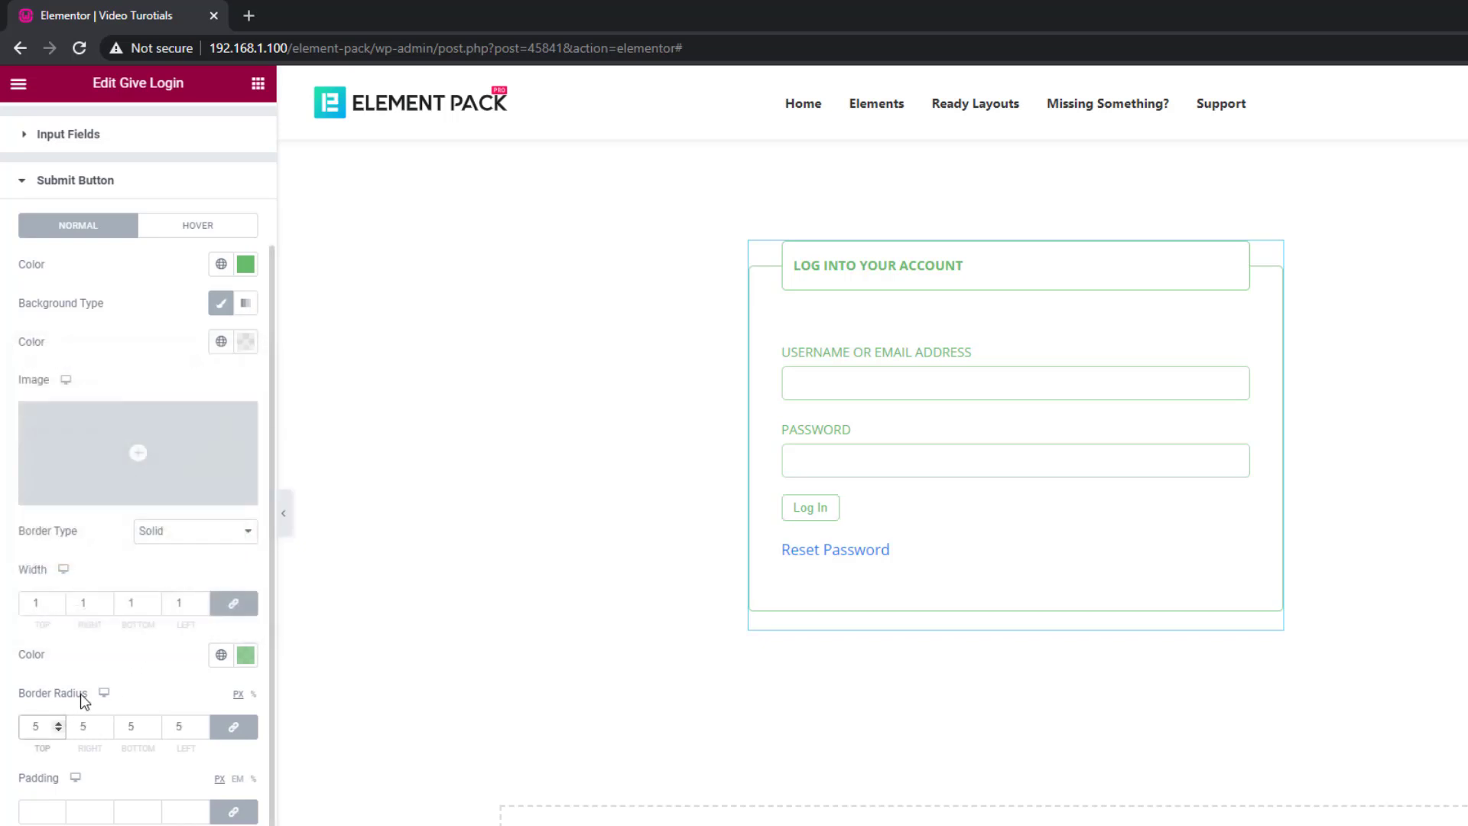
scroll(80, 695, "down", 1)
left_click(38, 757)
type("12")
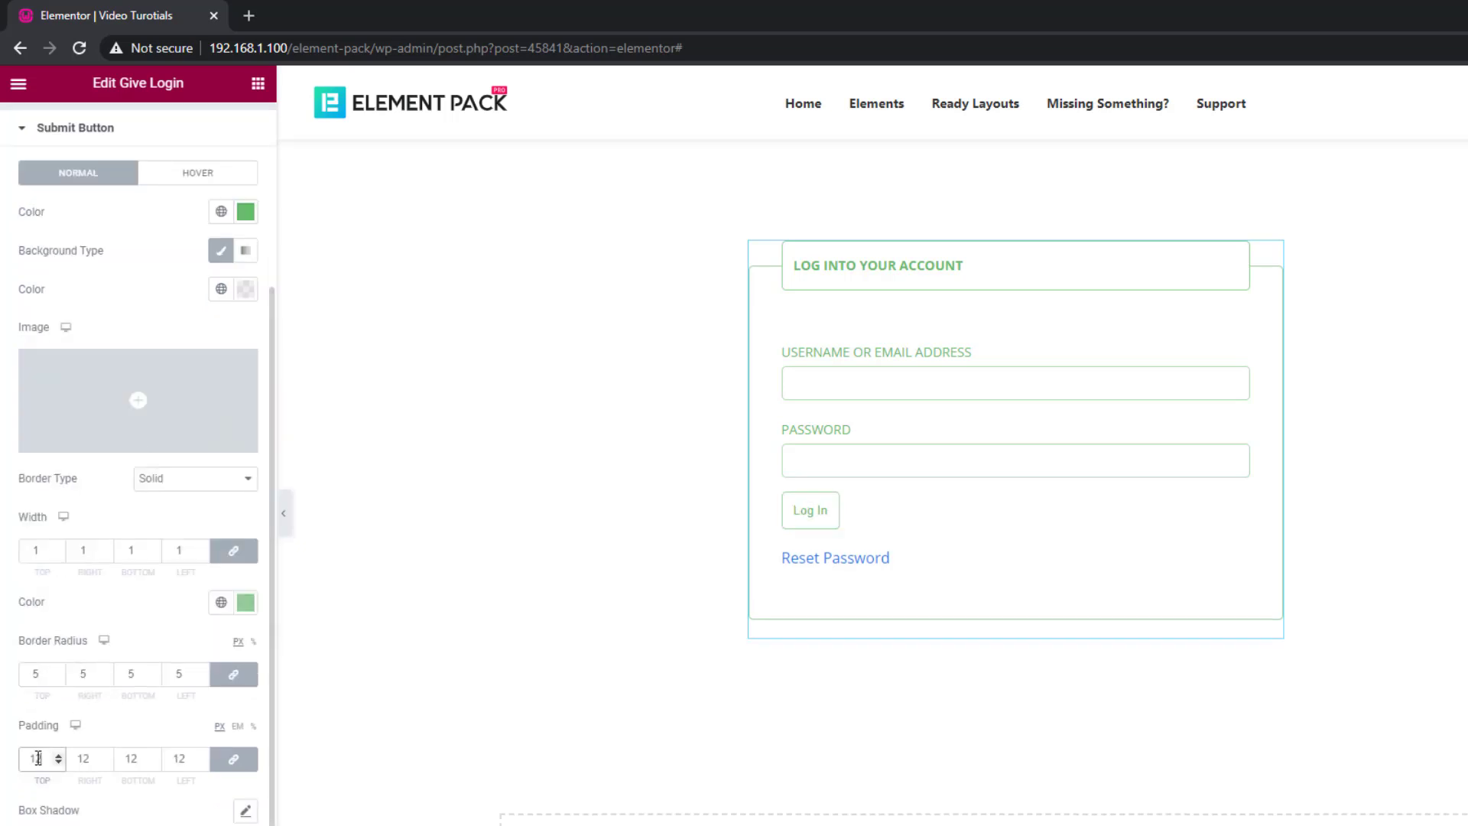
Step: Unlink the submit button's padding values and set the right and left padding to 30 px
left_click(234, 758)
left_click_drag(97, 757, 74, 757)
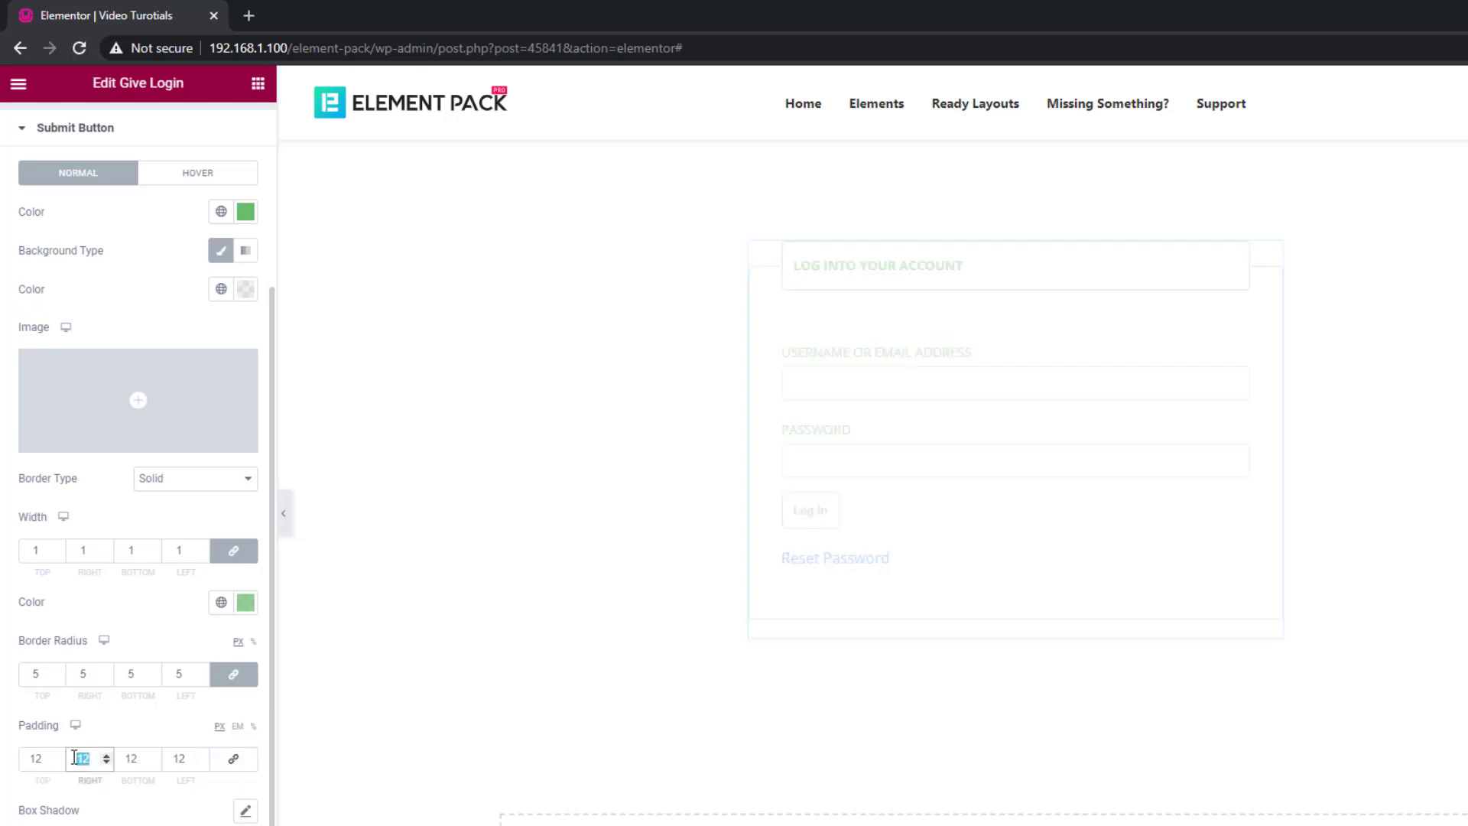
type("30")
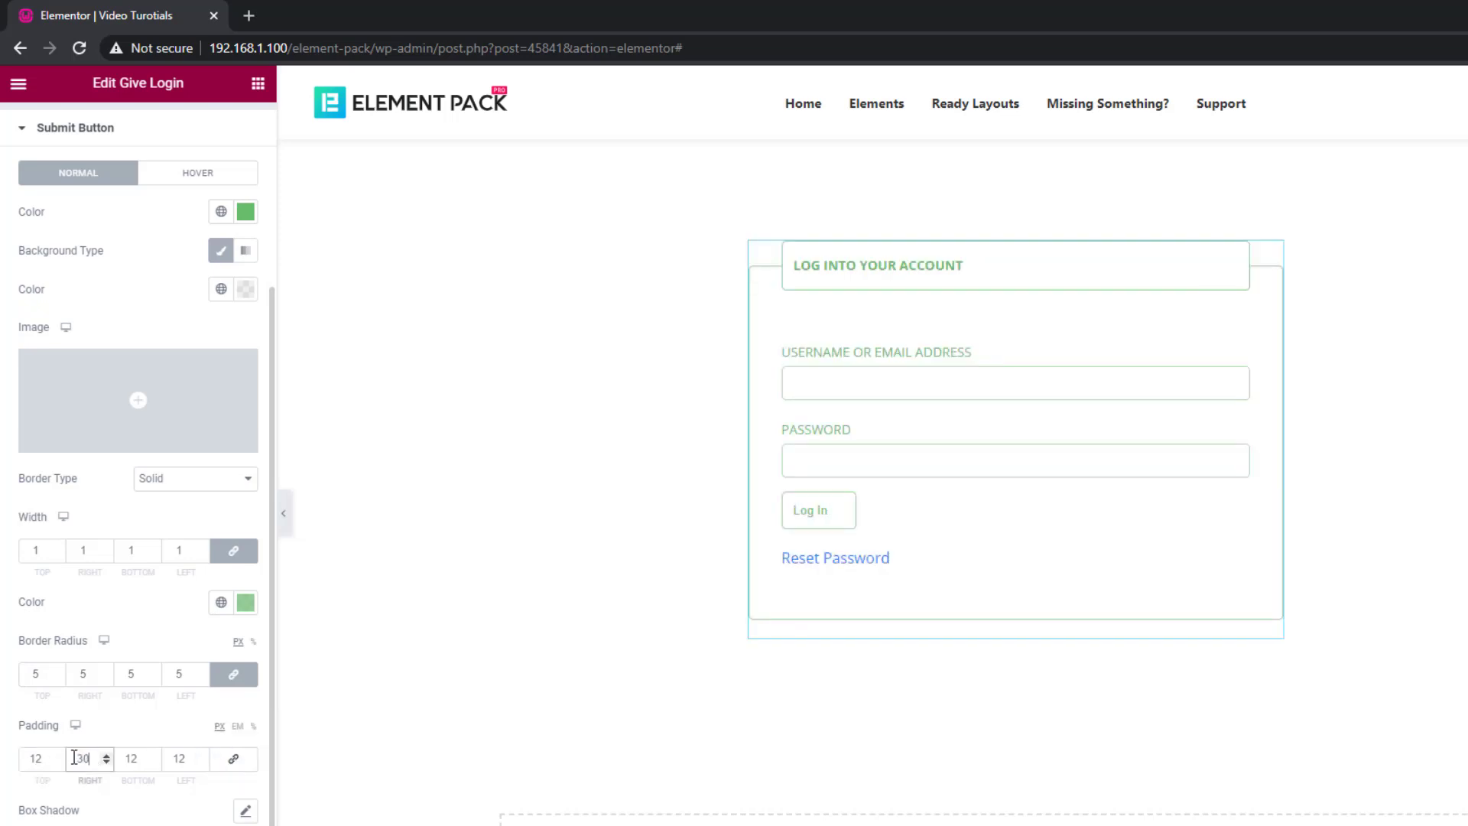
left_click(187, 757)
left_click_drag(188, 758, 163, 759)
type("30")
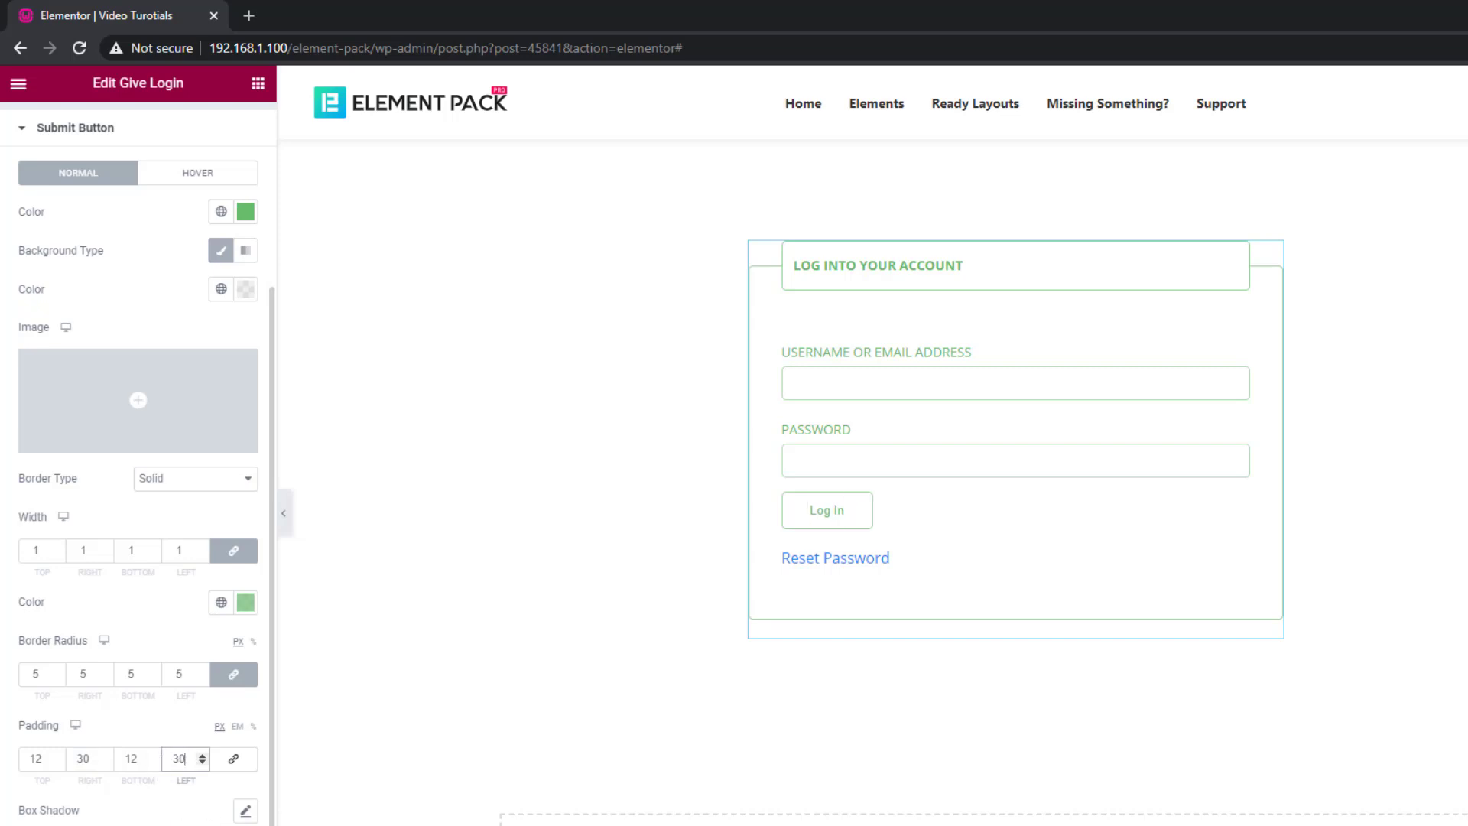
Step: Set the text transform in the submit button's typography to Uppercase
scroll(191, 612, "down", 5)
left_click(246, 441)
left_click(157, 680)
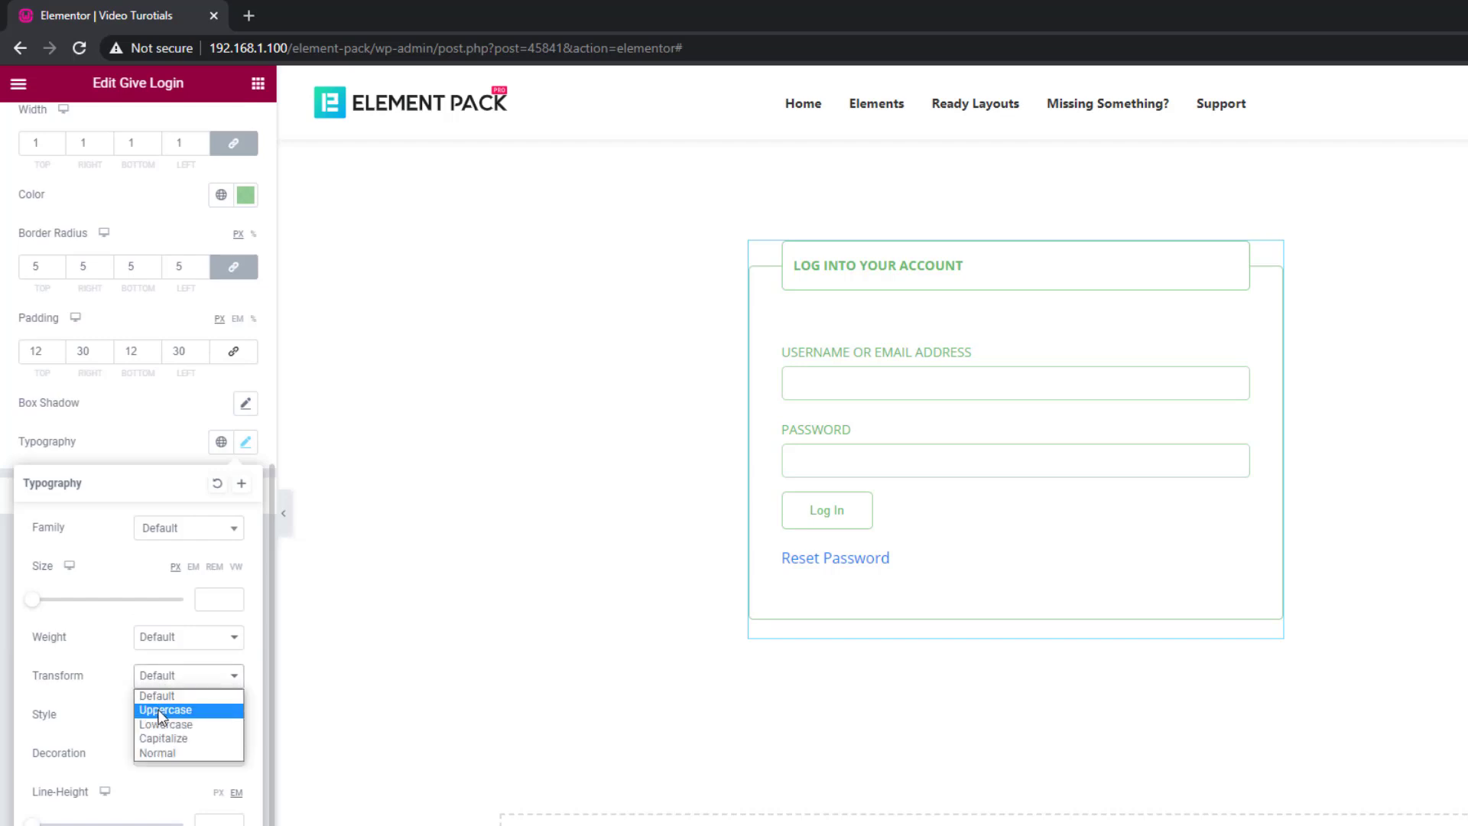
left_click(160, 711)
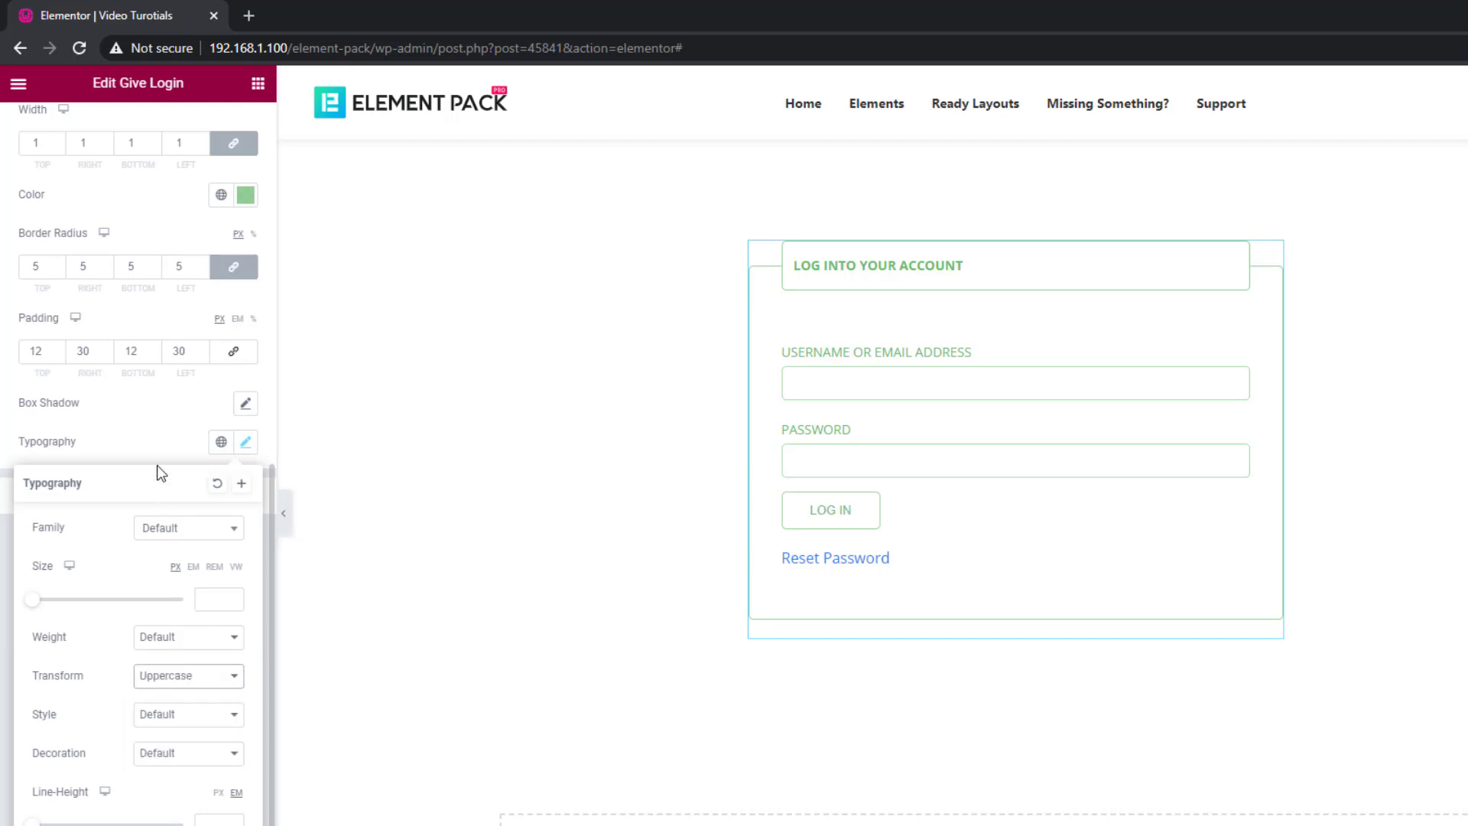
Step: Set the submit button's hover state to a classic background in #66BC6B with white #FFFFFF text
scroll(156, 596, "up", 5)
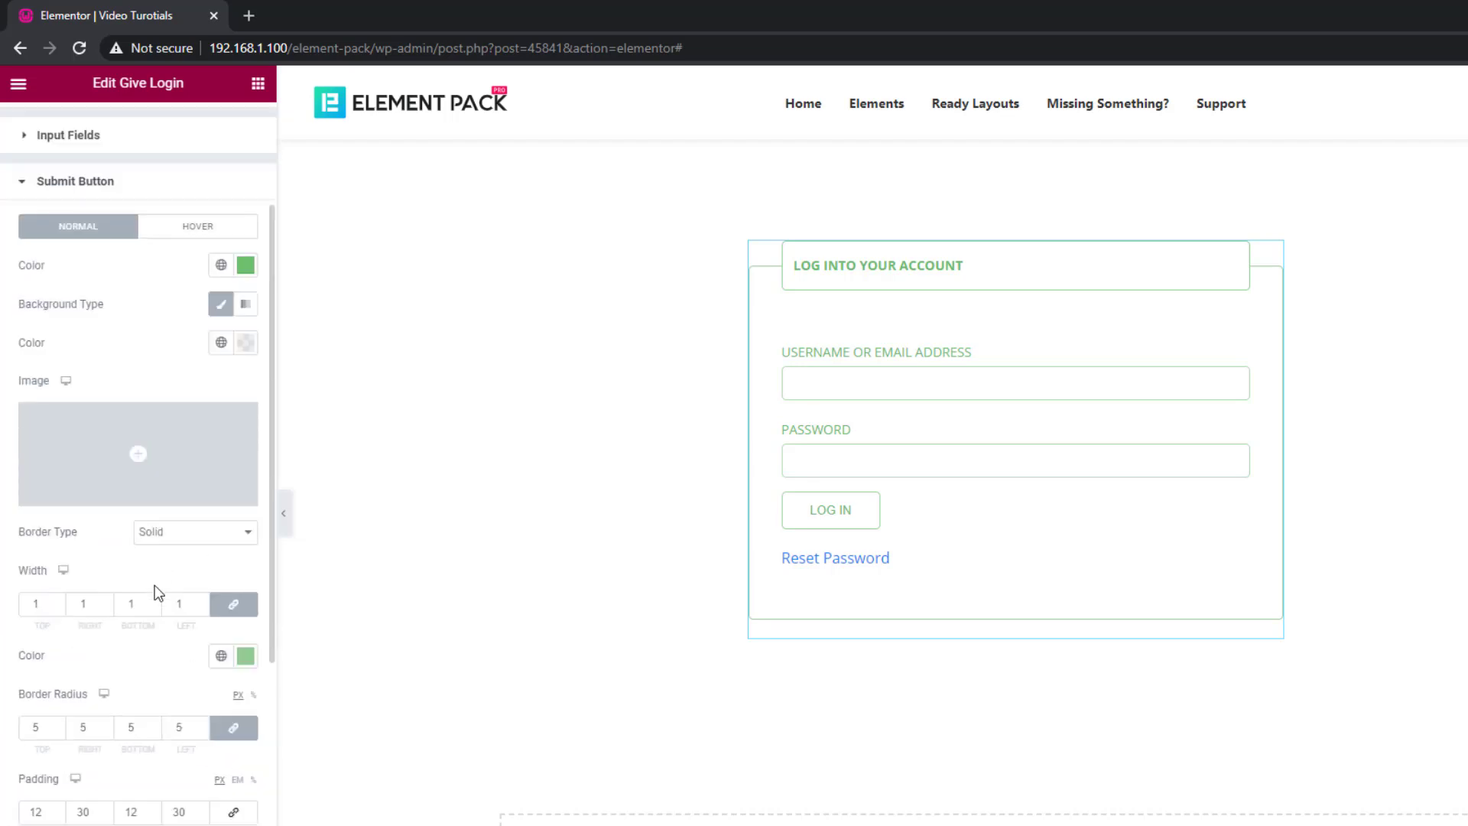
left_click(213, 232)
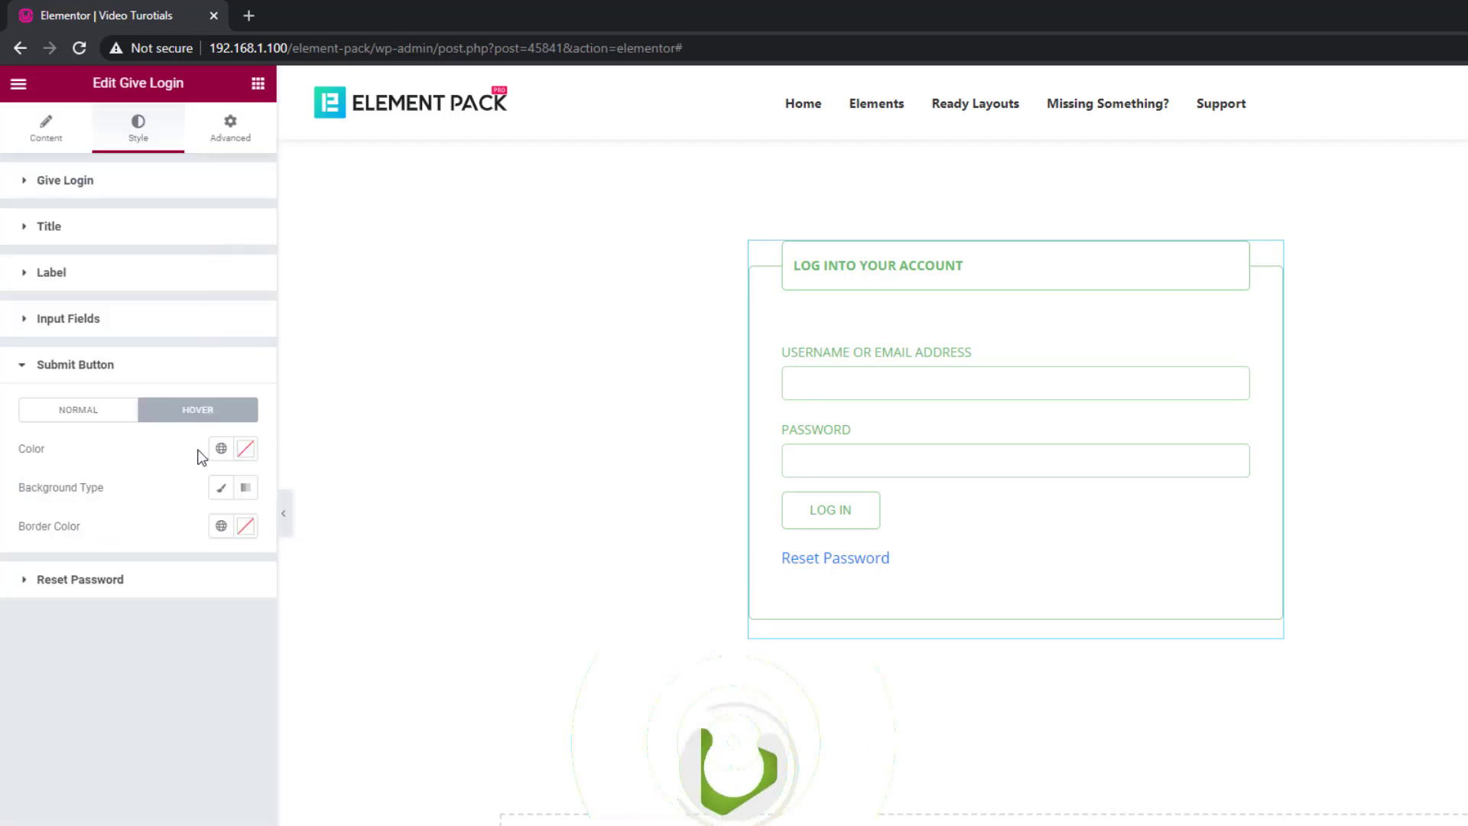
left_click(224, 492)
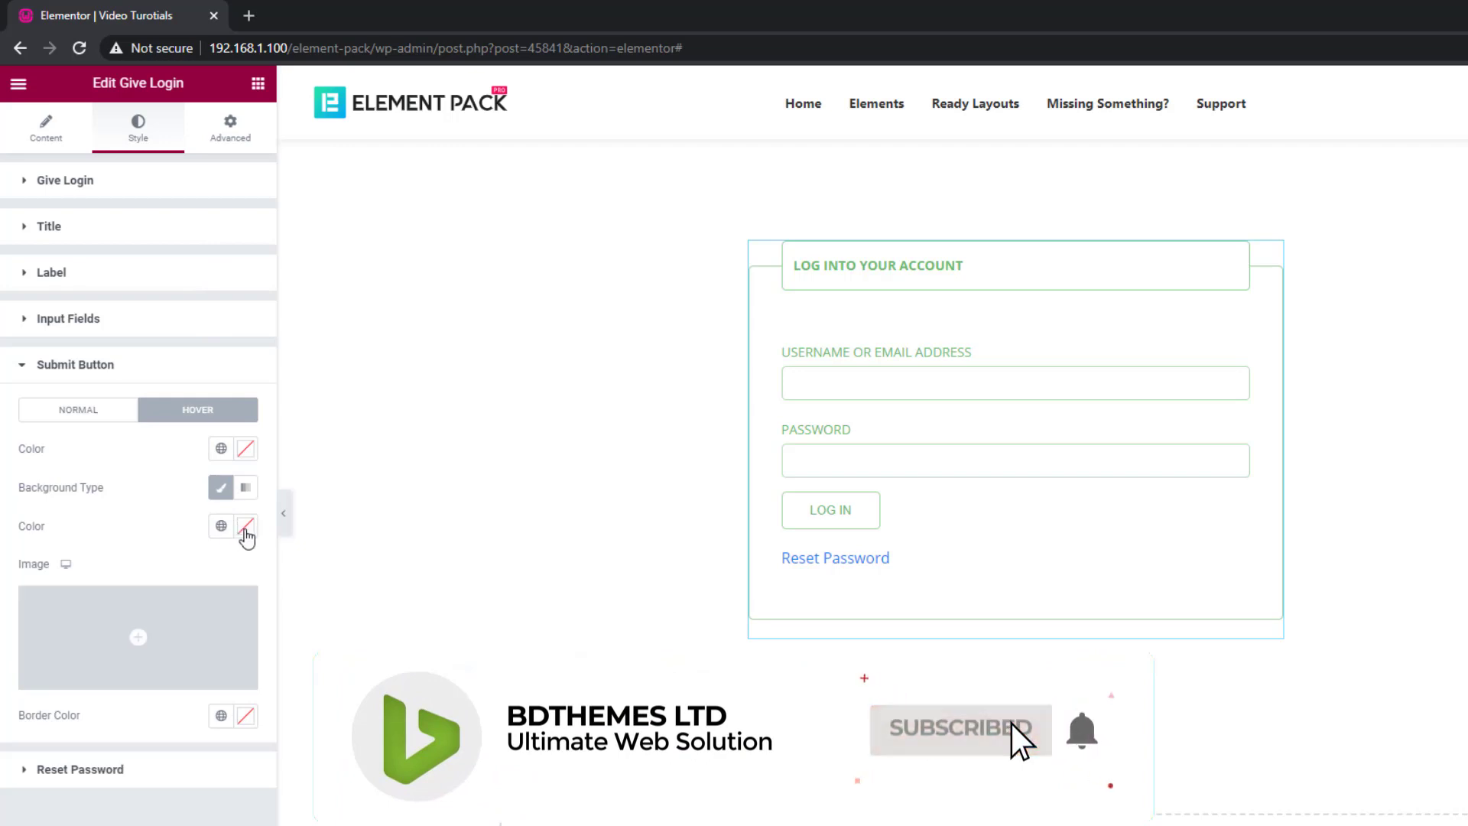
left_click(245, 526)
type("#66BC6B")
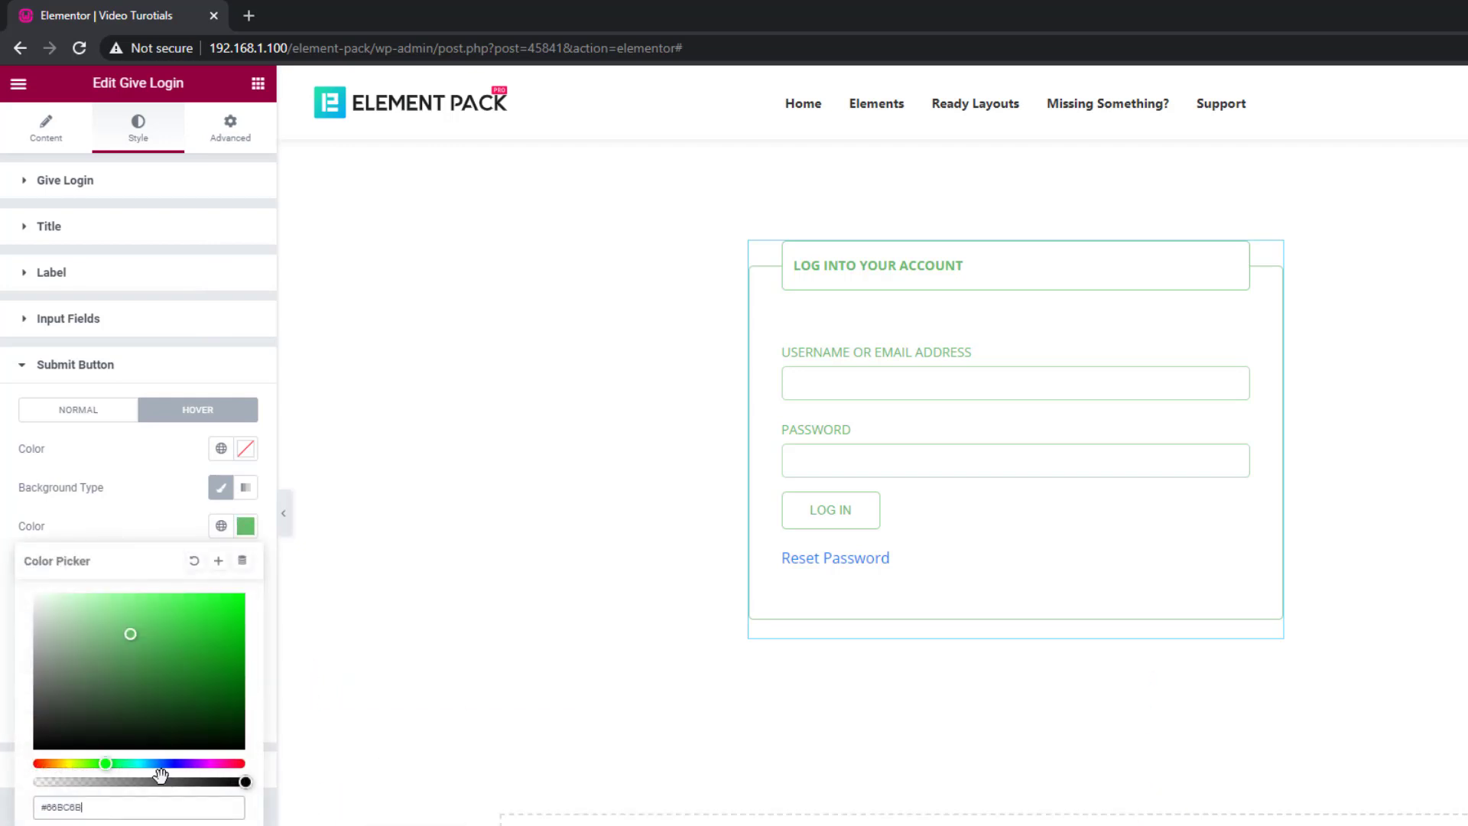
left_click(138, 543)
left_click(245, 448)
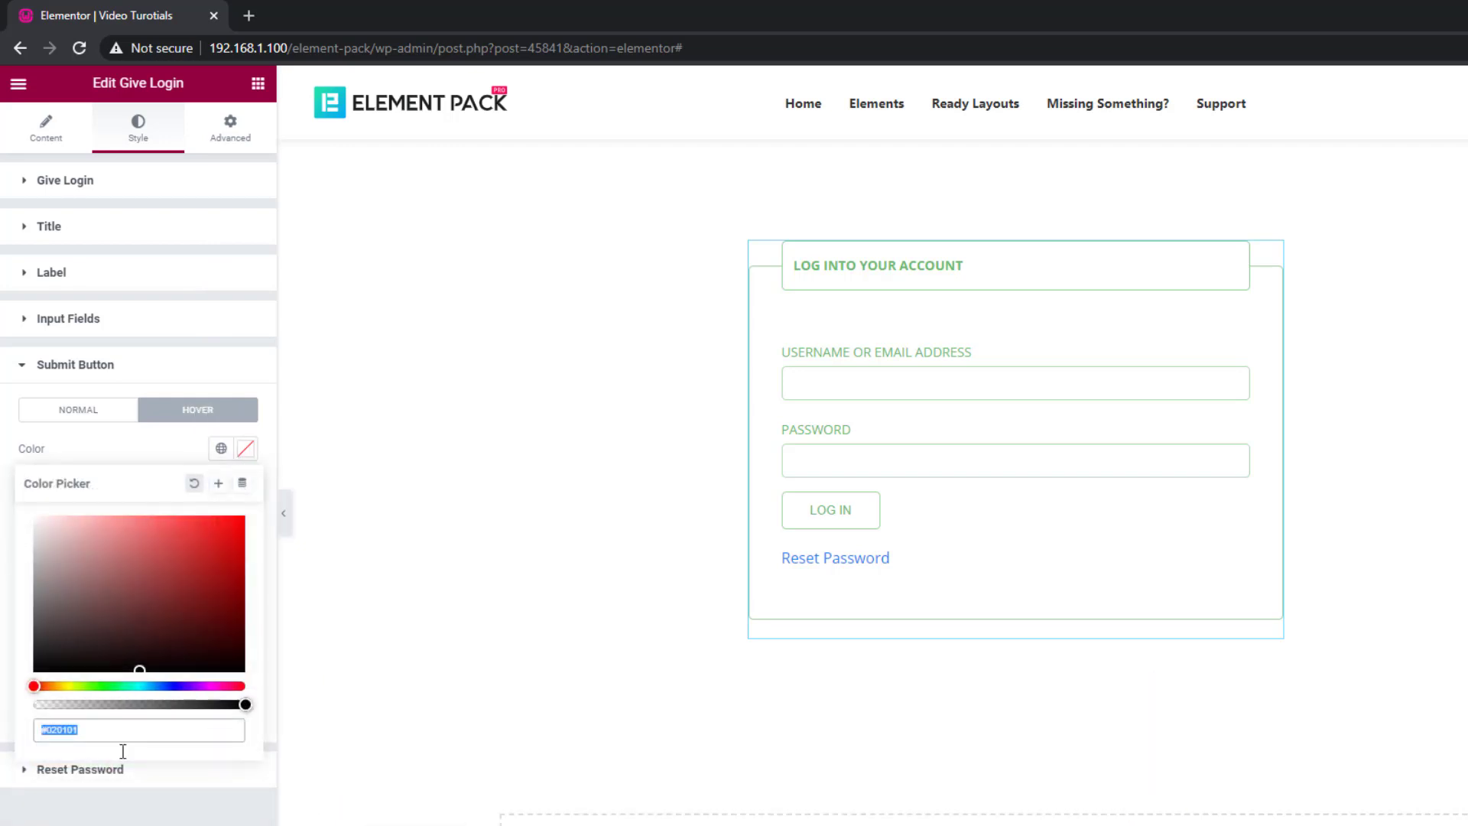
left_click_drag(66, 581, 35, 518)
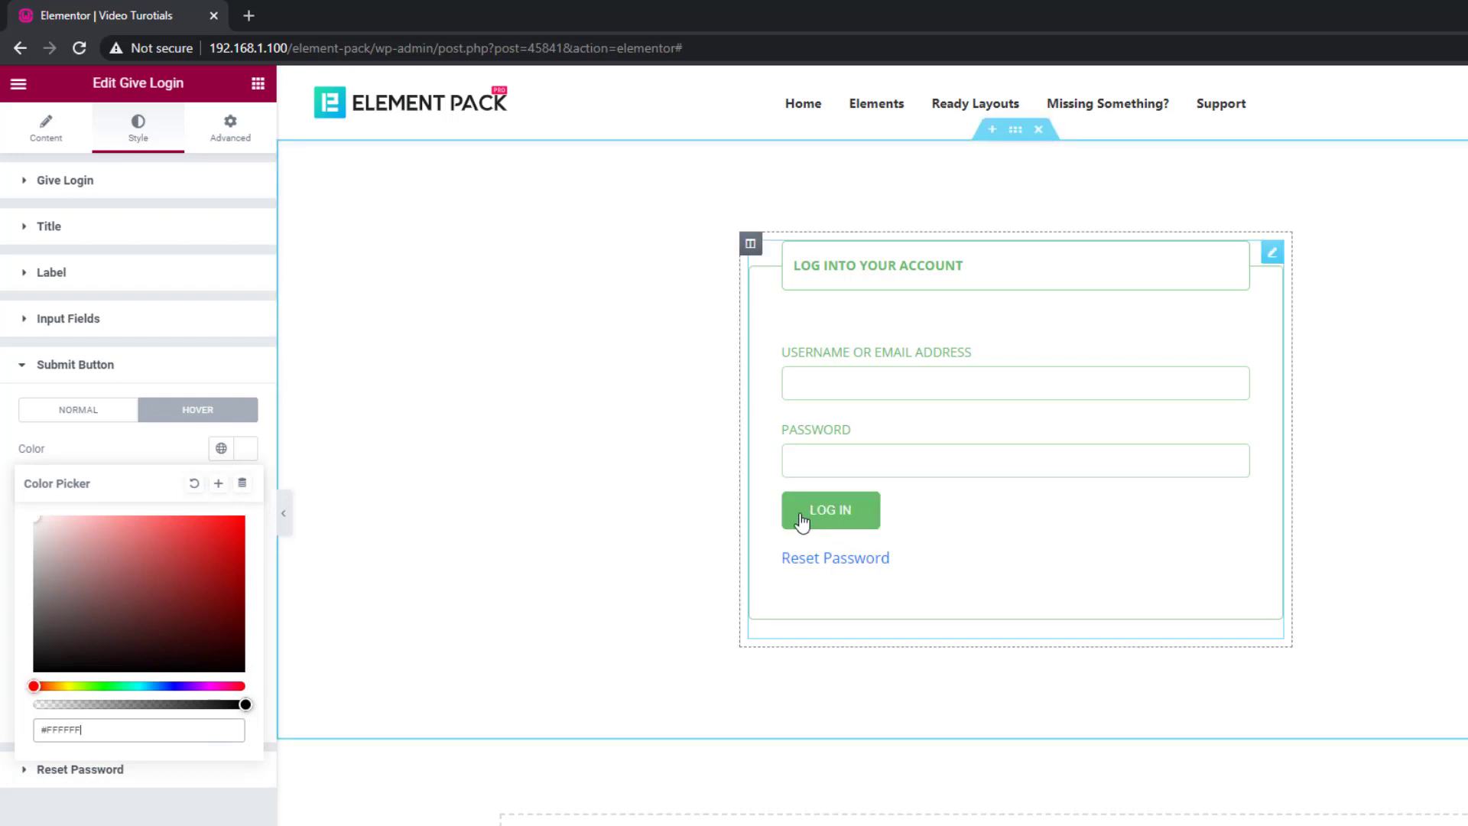
Step: Set the Reset Password link's color to #66BC6B and darken it to #568458
left_click(163, 457)
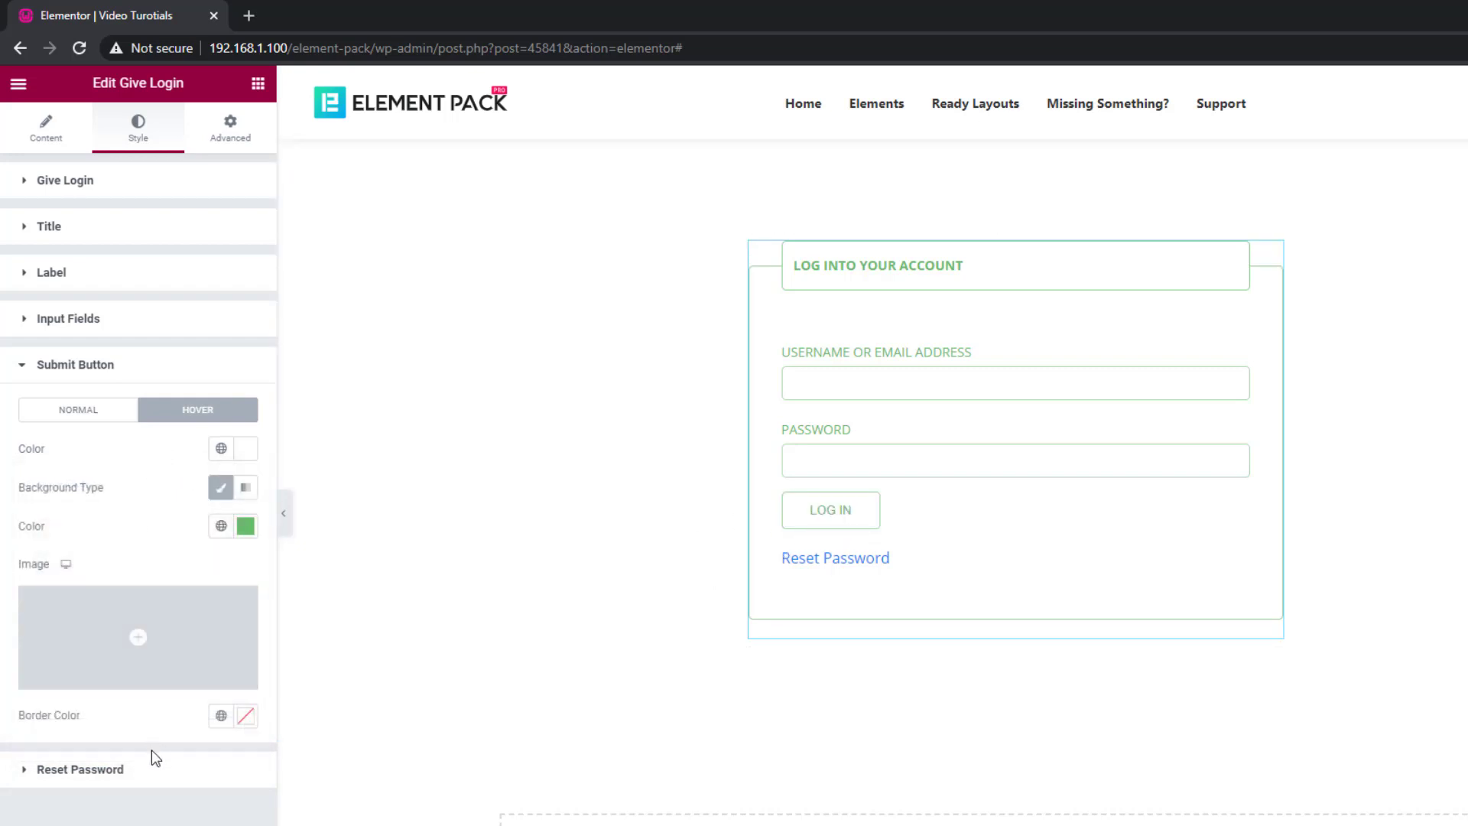
left_click(112, 773)
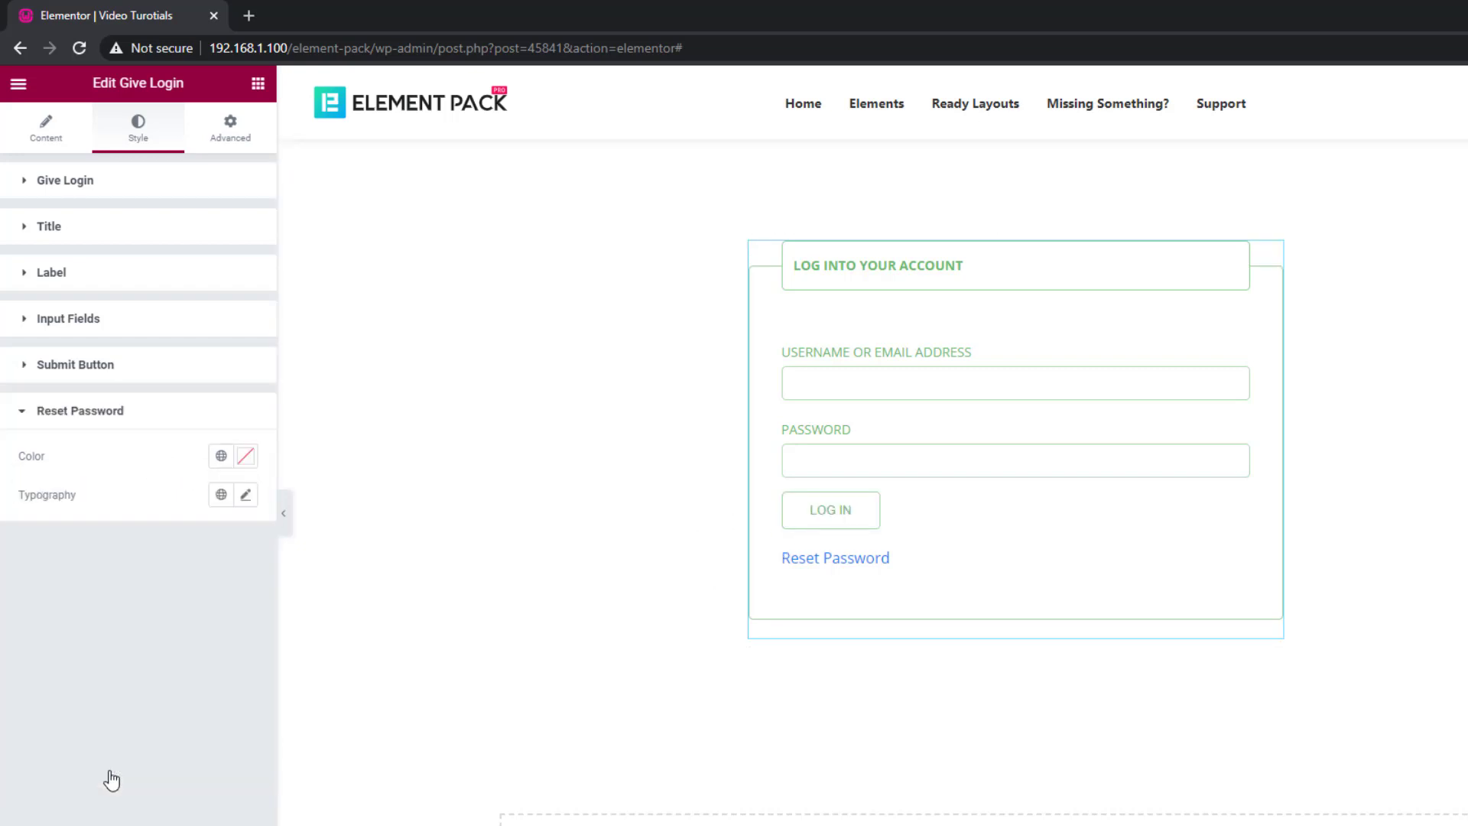
left_click(240, 461)
key("ctrl+v")
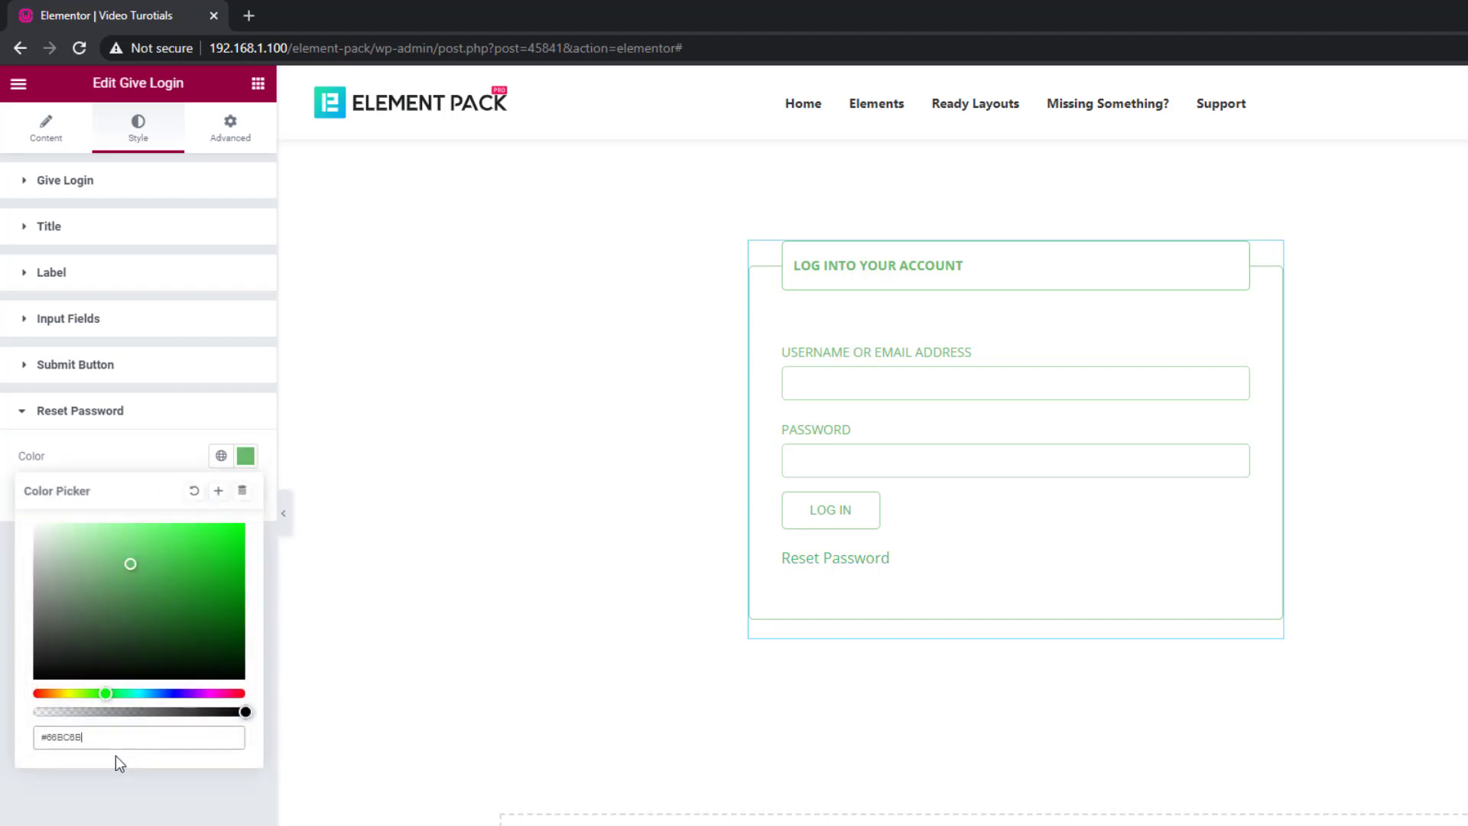
left_click(111, 601)
left_click(145, 459)
Step: Set the Reset Password link's typography to Uppercase with a size of 14 px
left_click(246, 495)
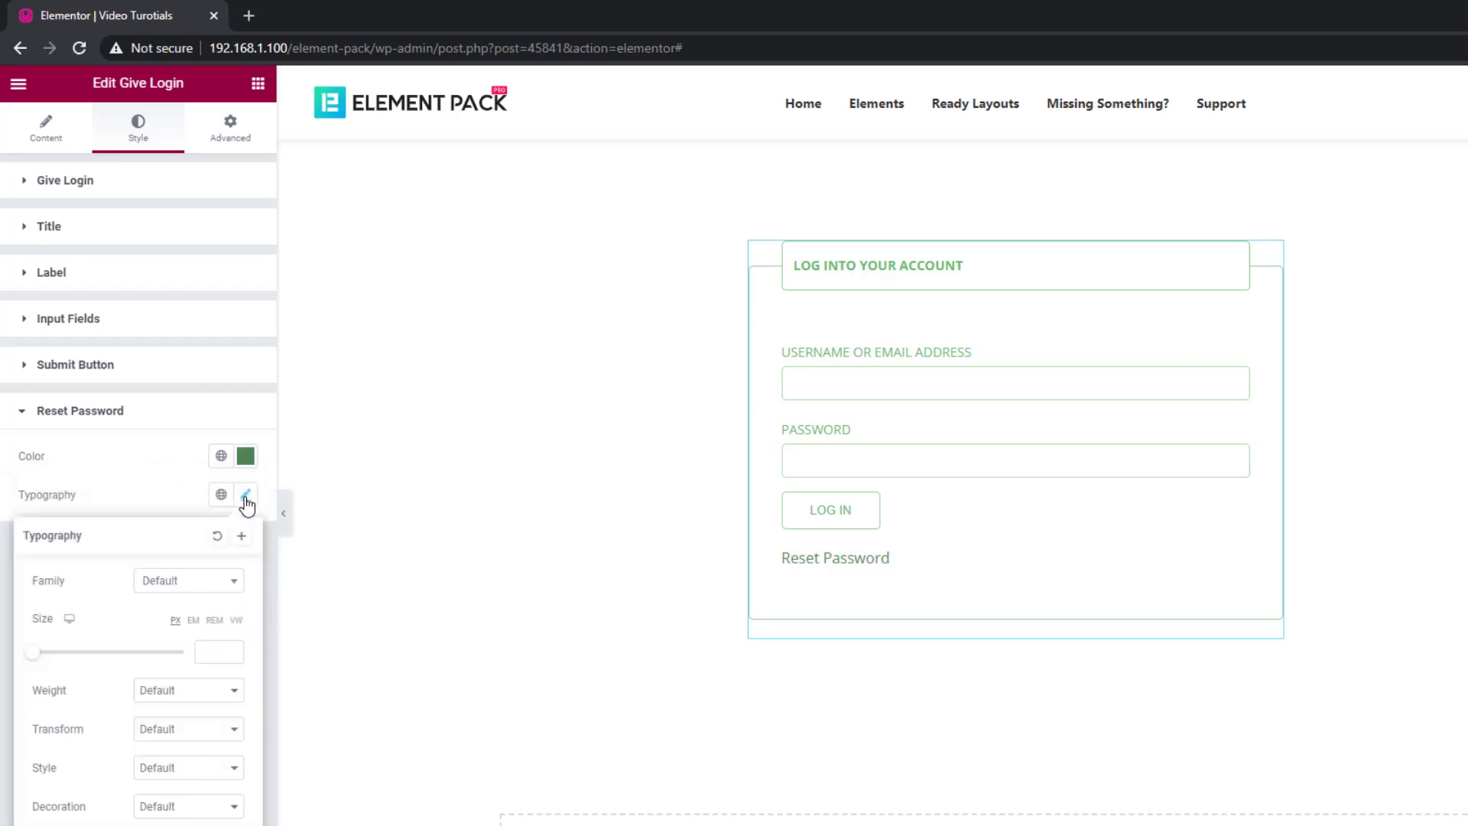
left_click(153, 736)
left_click(159, 757)
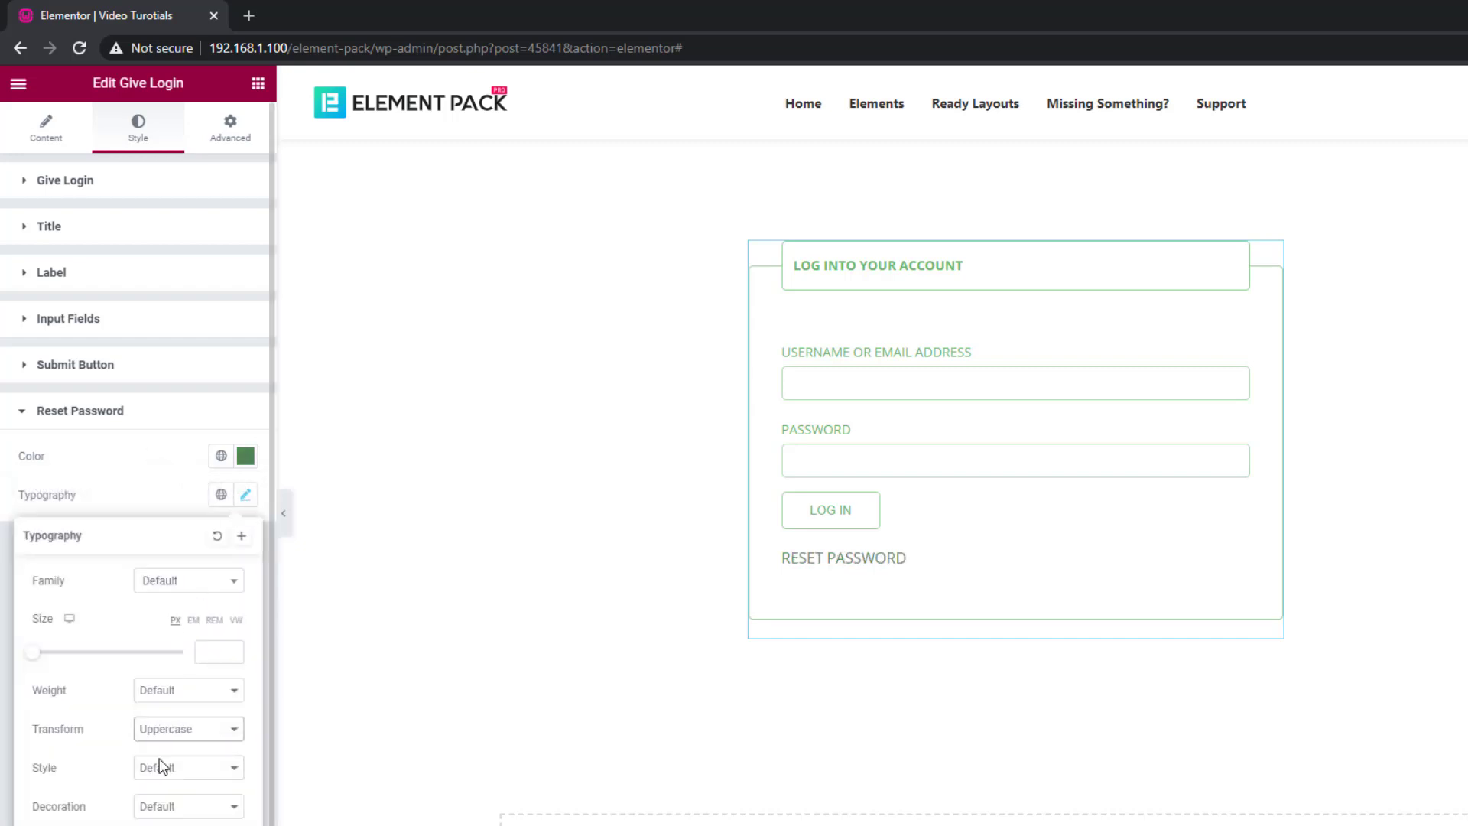
left_click(210, 650)
type("14")
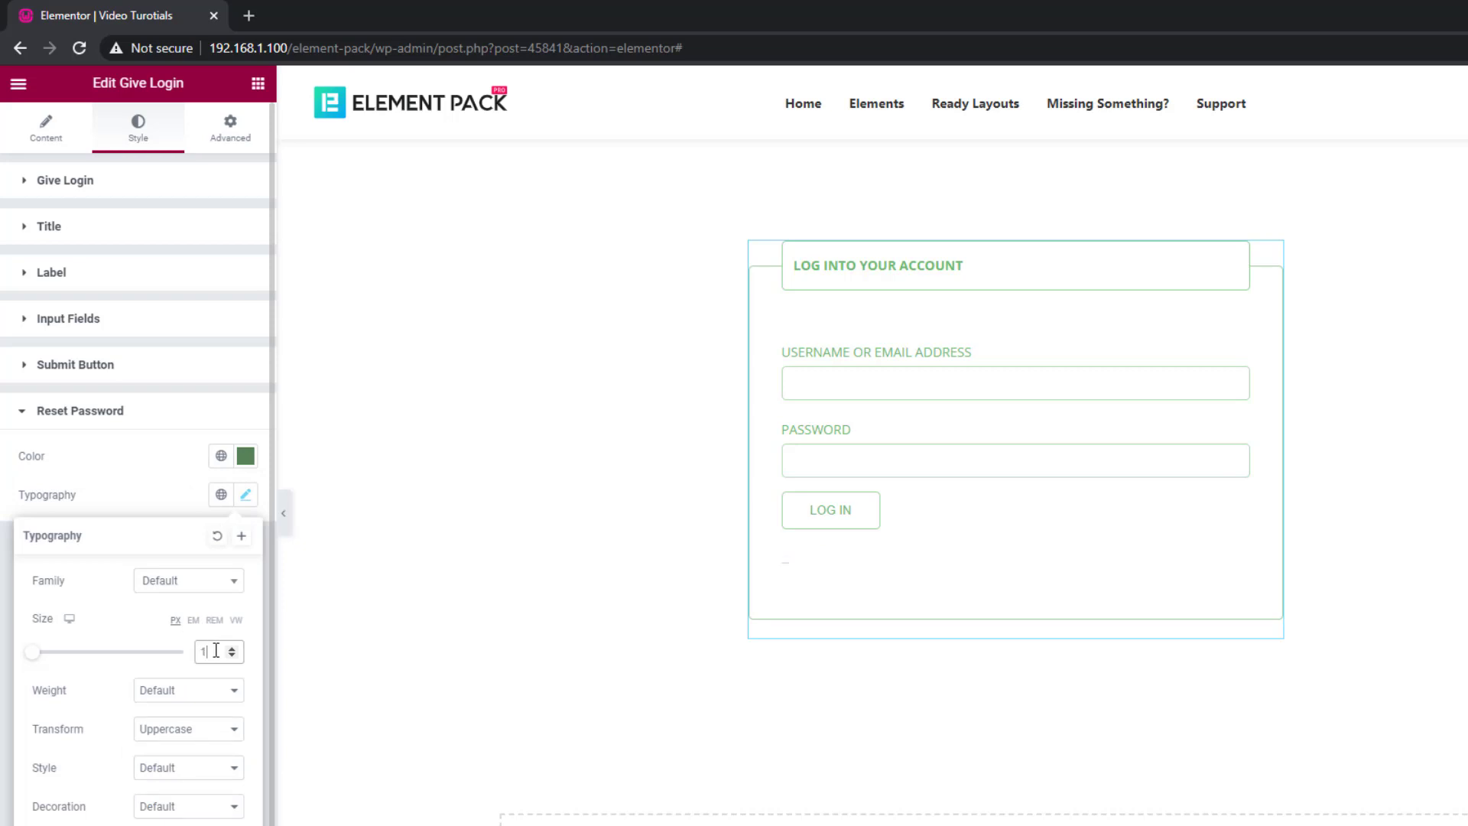
left_click(182, 496)
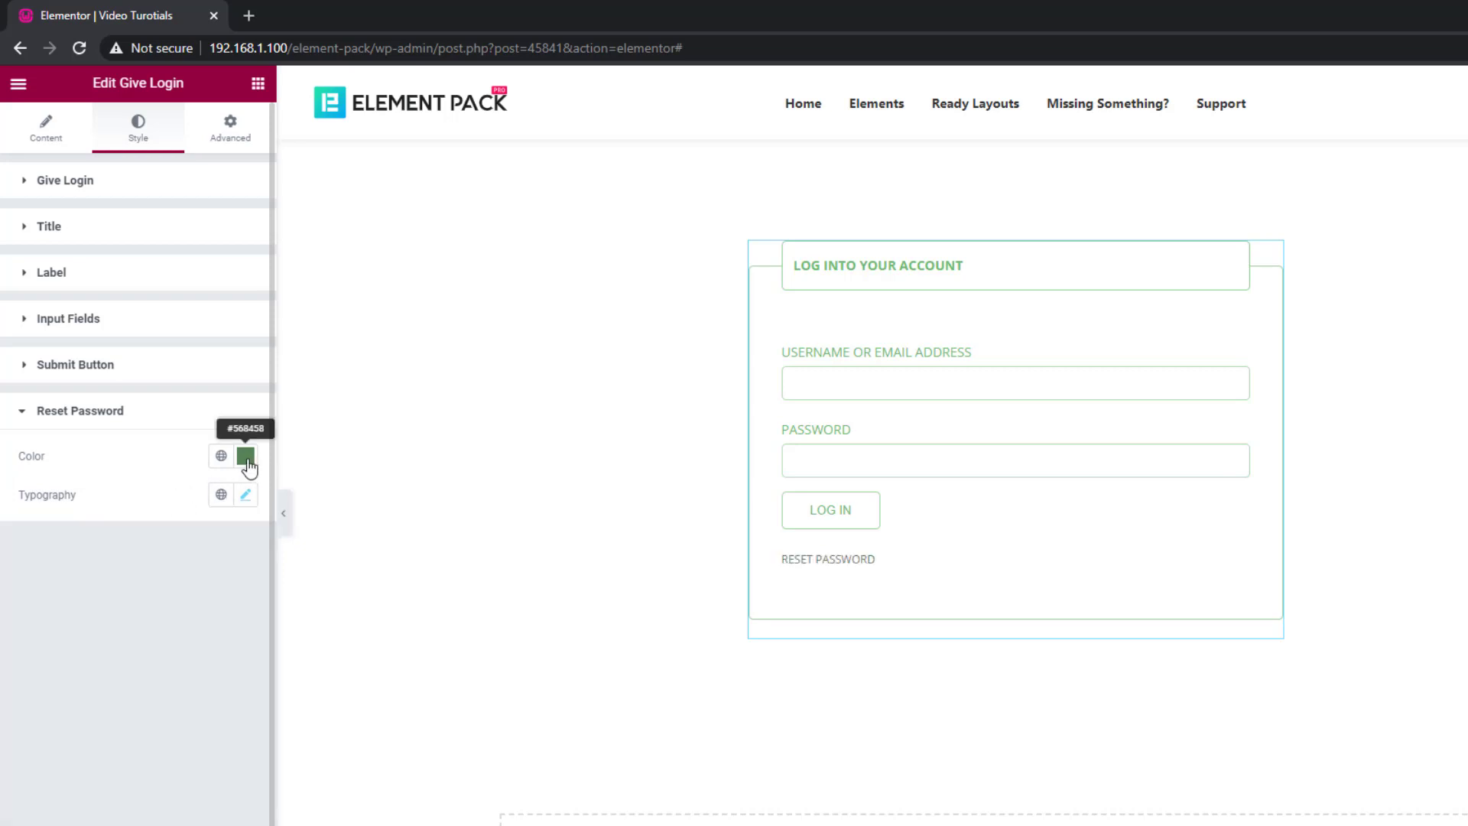
Step: Lighten the Reset Password link's color to about #67D16D and preview the finished form without the editing panel
left_click(245, 456)
left_click(115, 604)
left_click(143, 575)
mouse_move(143, 575)
left_mouse_down()
mouse_move(158, 583)
mouse_move(135, 561)
mouse_move(173, 594)
mouse_move(140, 552)
left_mouse_up()
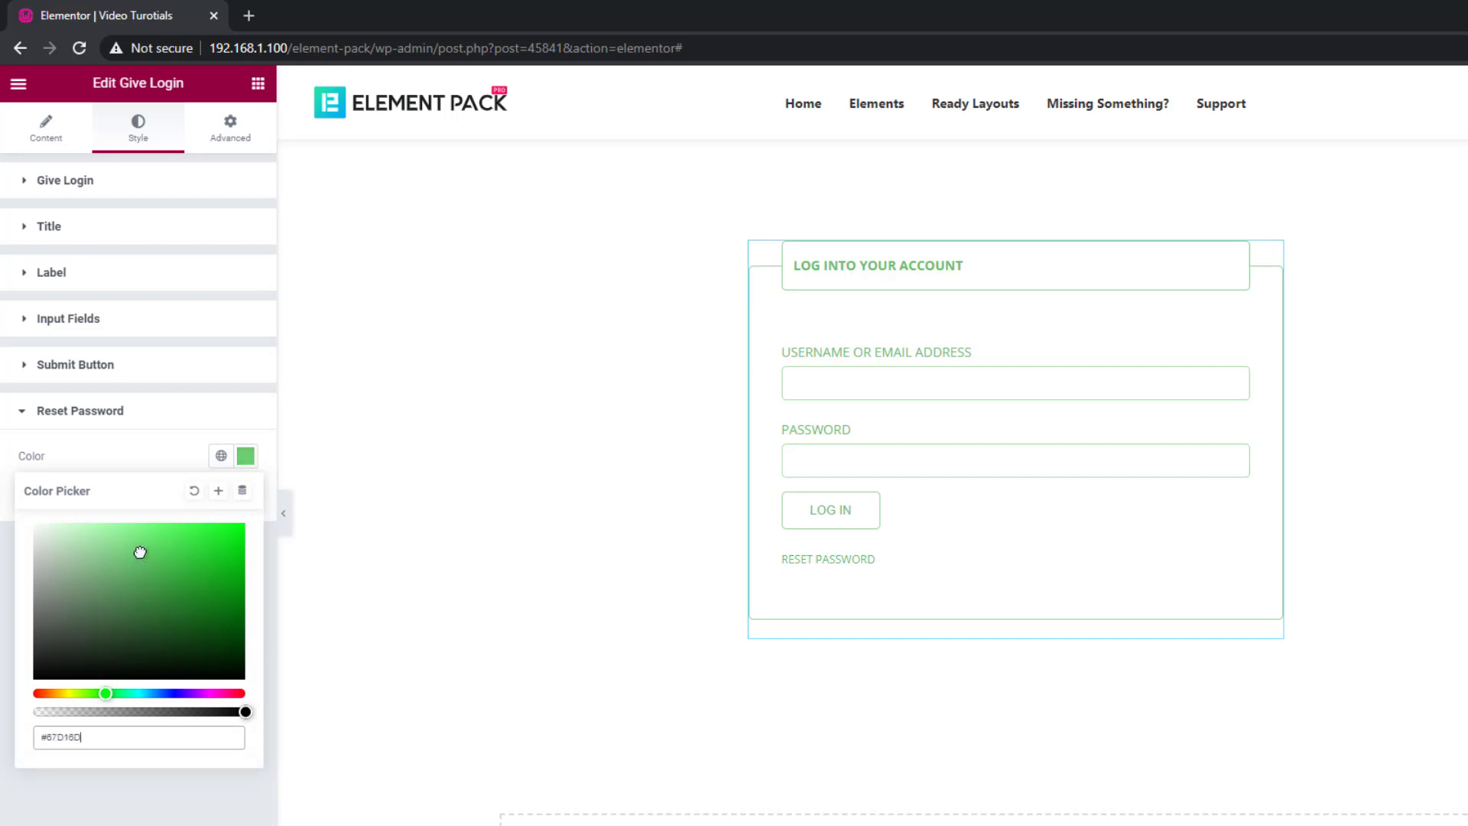
left_click(285, 520)
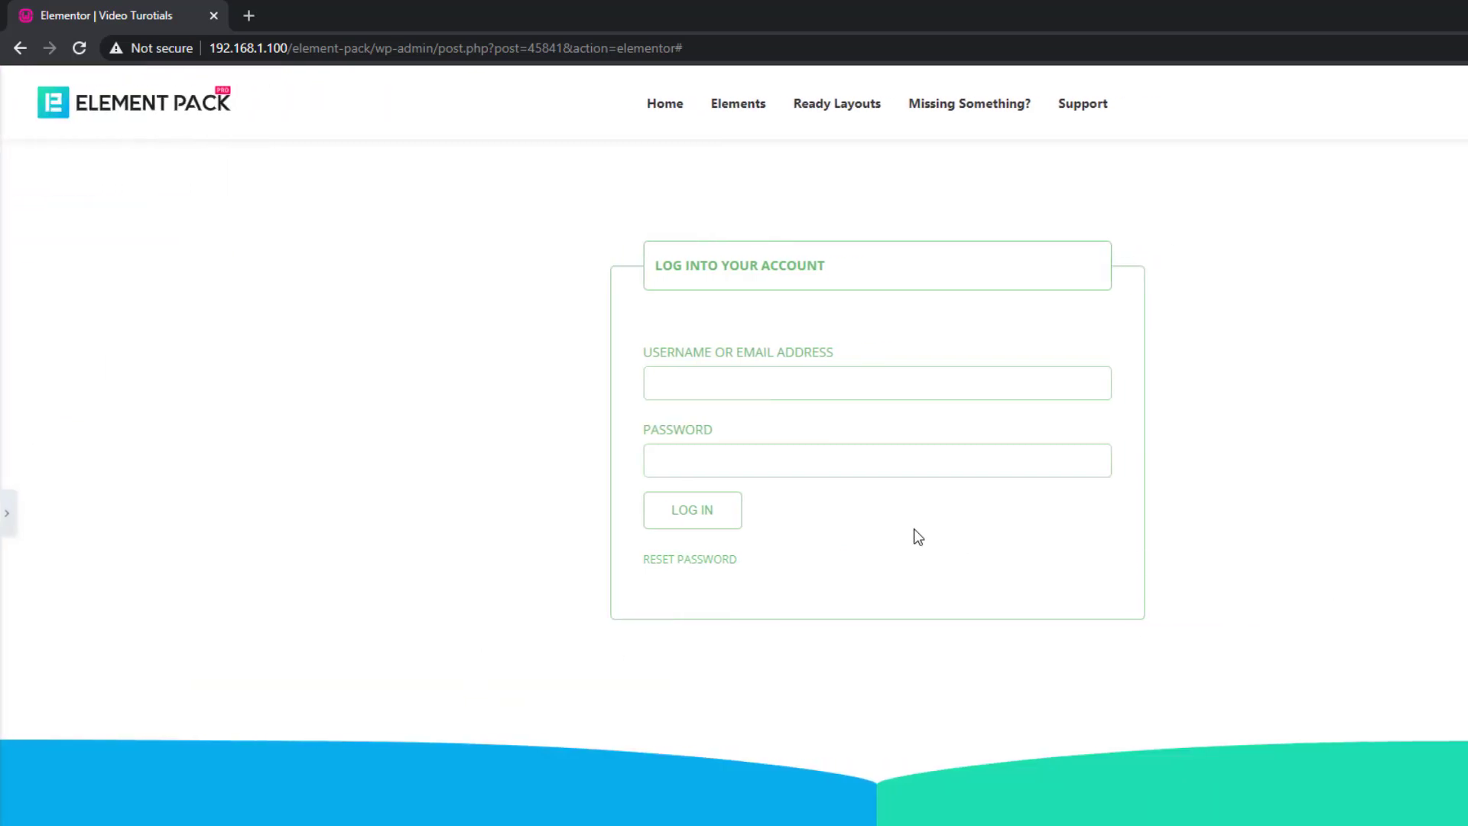